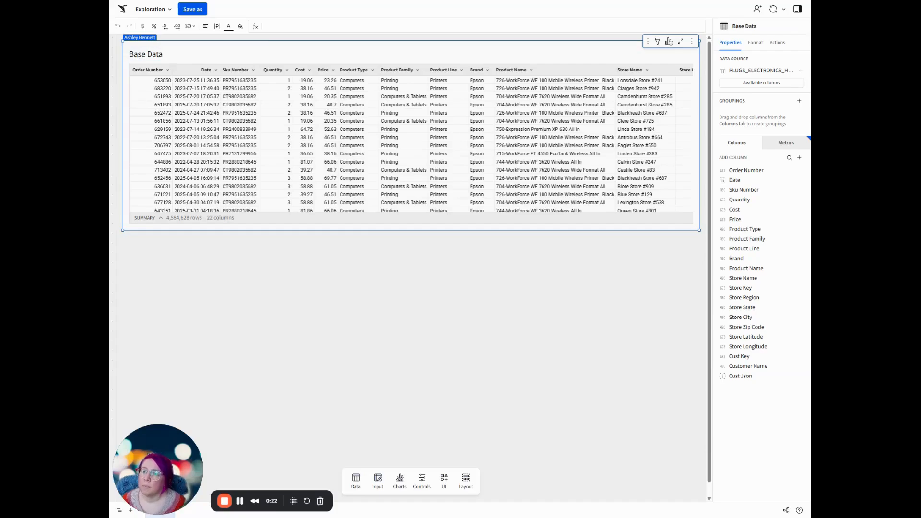
Add a segmented control below the Base Data table and set its control ID to ctrl-Most-Profitable.
left_click(444, 482)
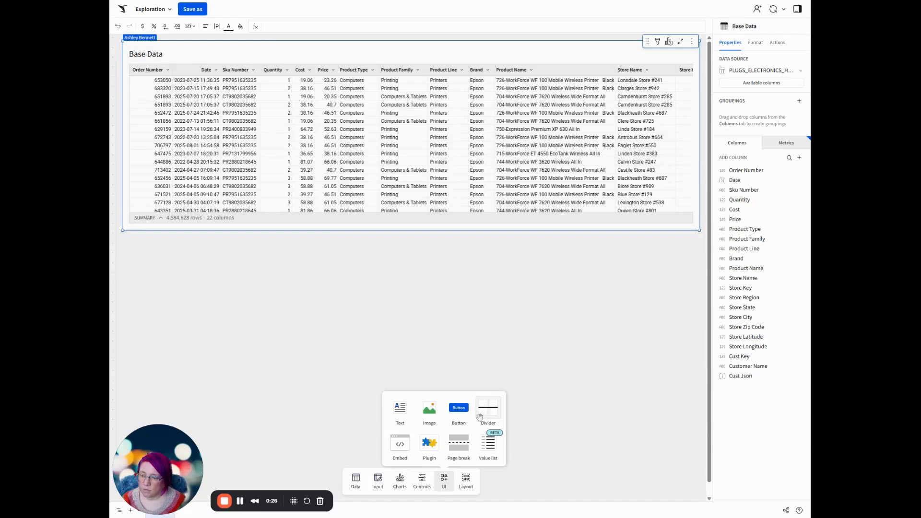
left_click(423, 481)
left_click_drag(467, 332, 495, 245)
triple_click(744, 248)
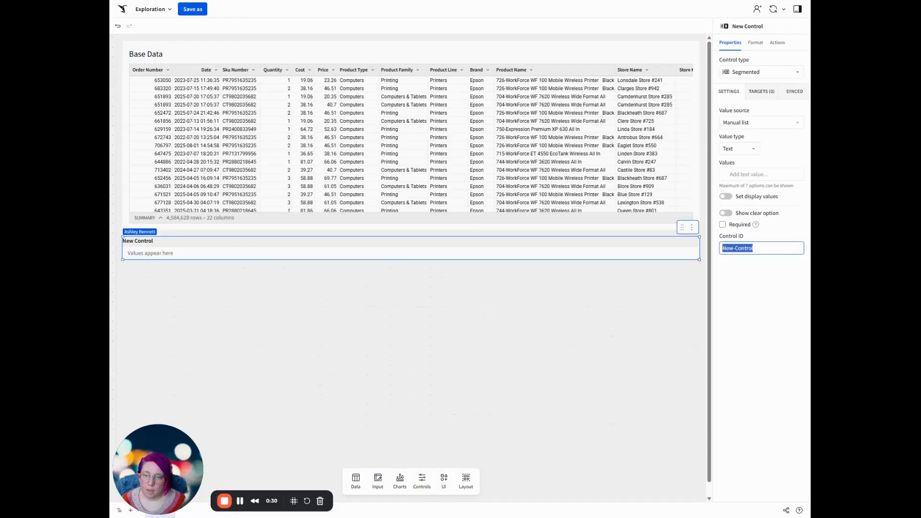
type("ctrl")
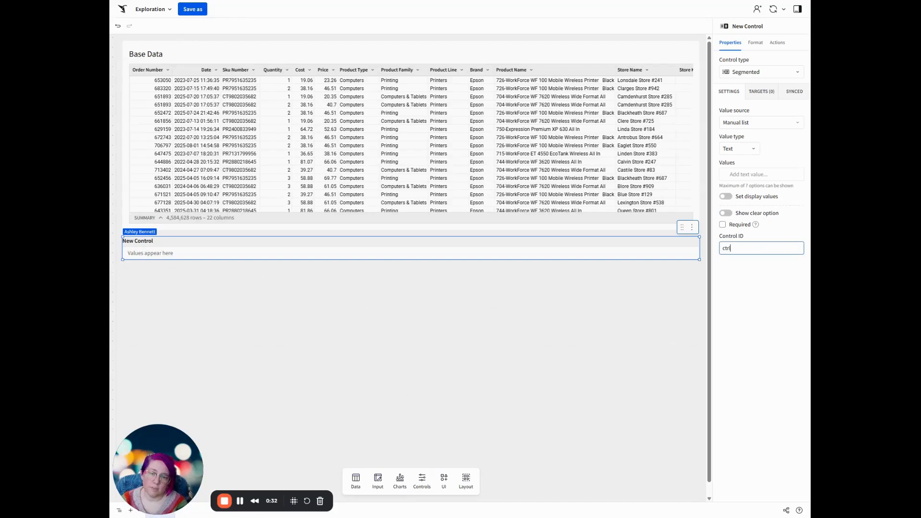
type("-Most-Profitable")
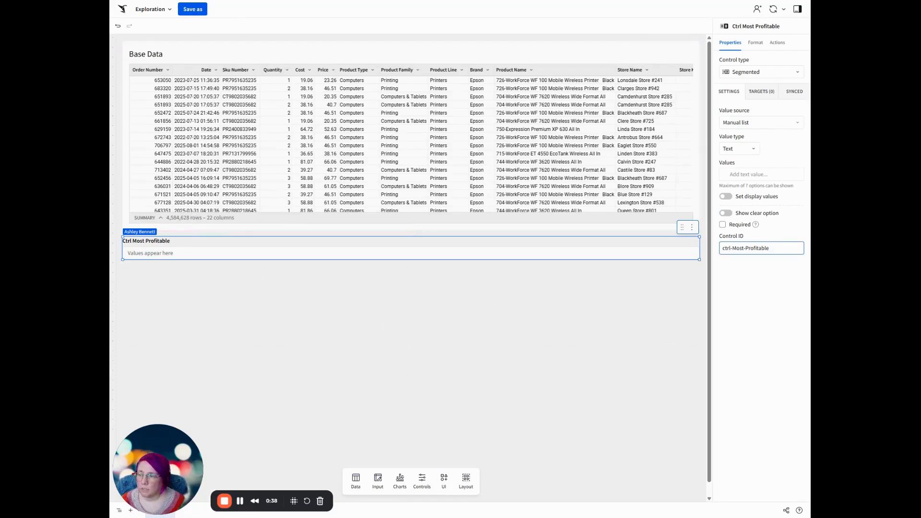
Retitle the segmented control "Show the Most Profitable:".
double_click(170, 241)
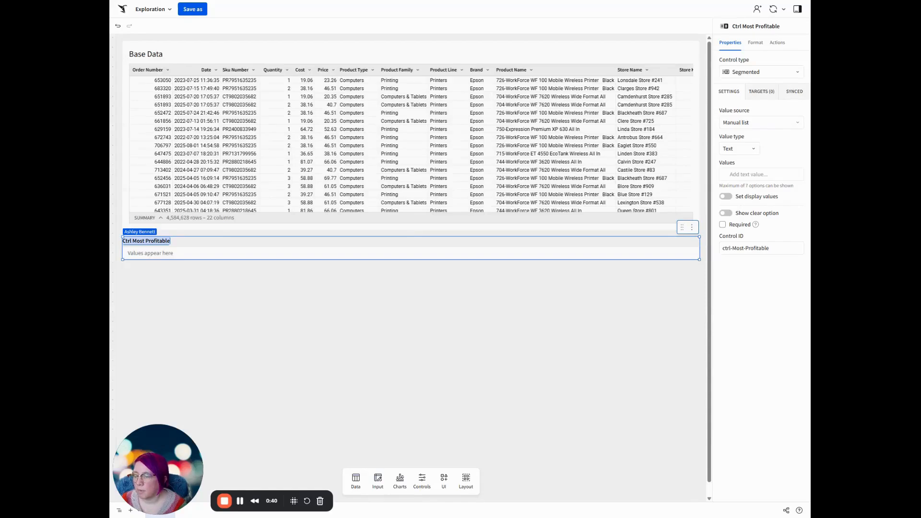
type("Select")
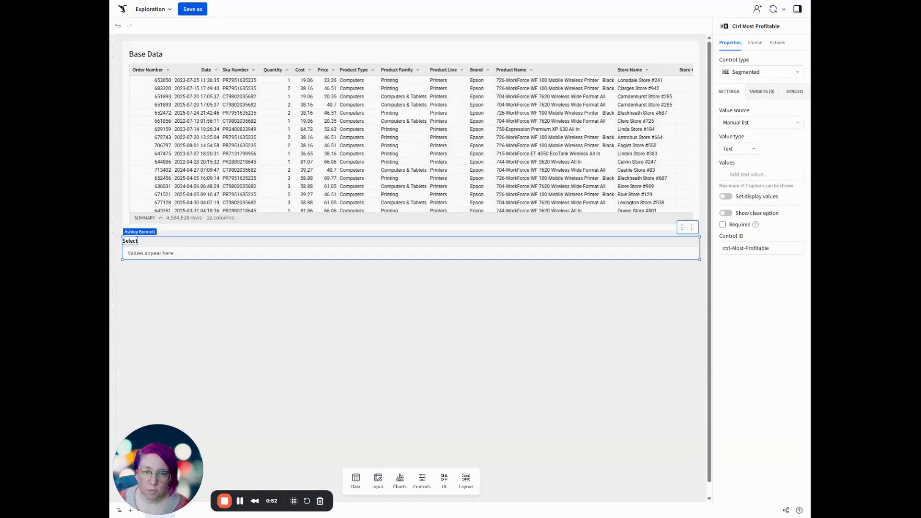
key("BackSpace")
key("BackSpace")
key("BackSpace")
key("BackSpace")
key("BackSpace")
type("ho")
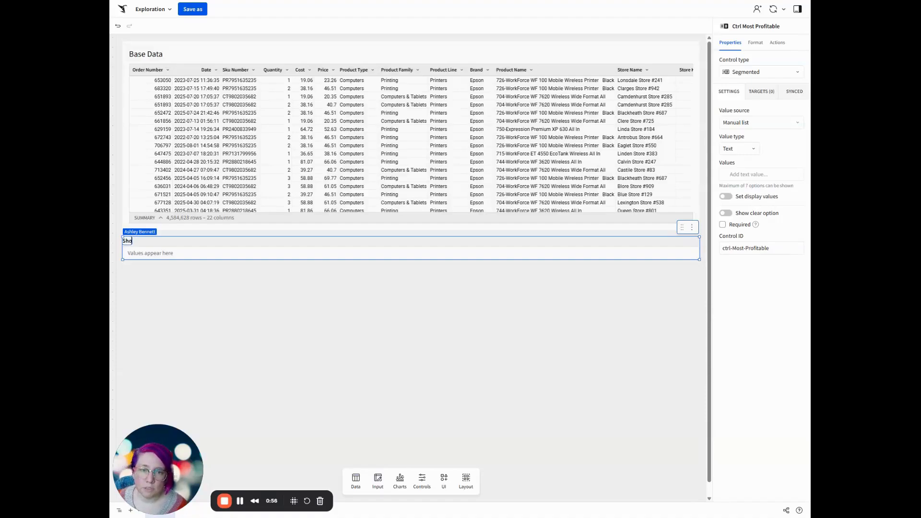
type("w the Most Pro")
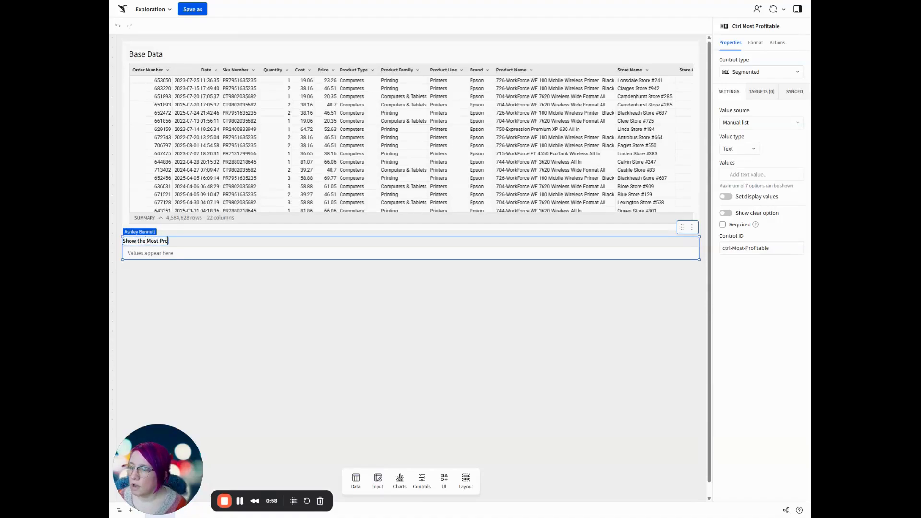
type("fitable:")
key("Return")
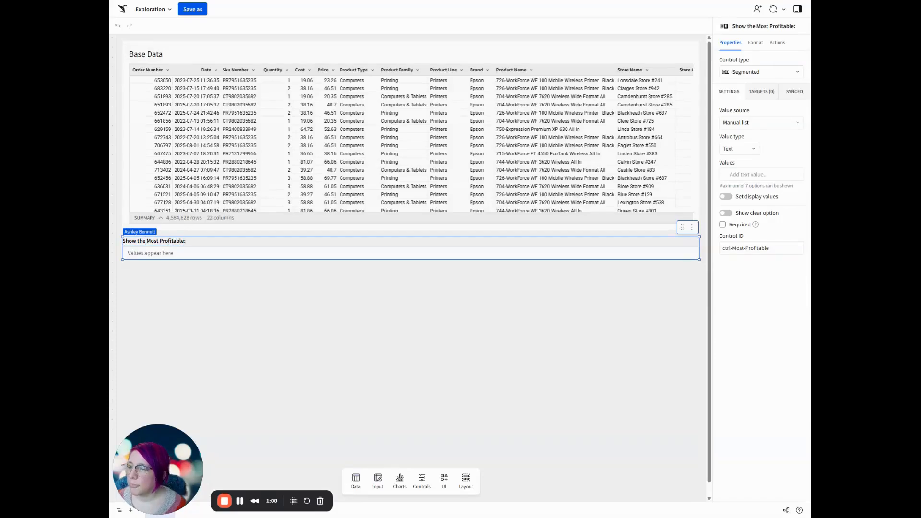
Add the values Products, Stores and Customers to the segmented control's manual list.
left_click(754, 174)
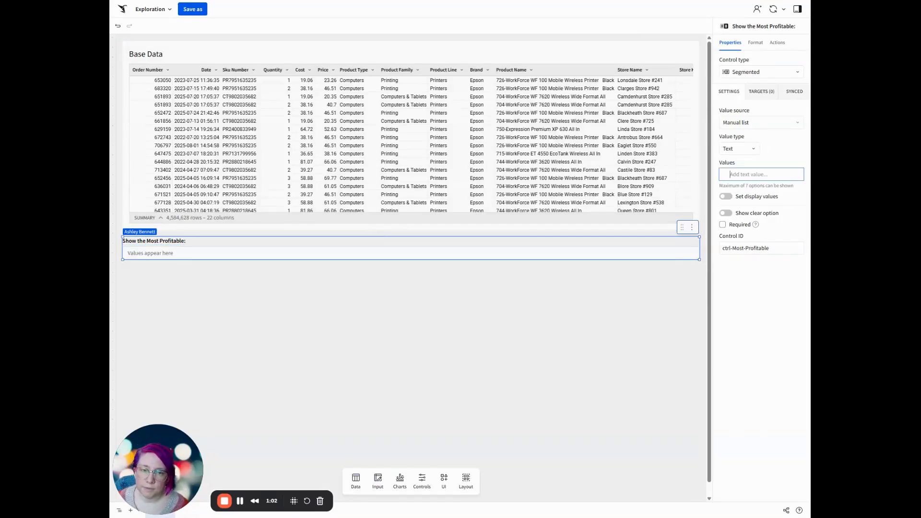
type("Products")
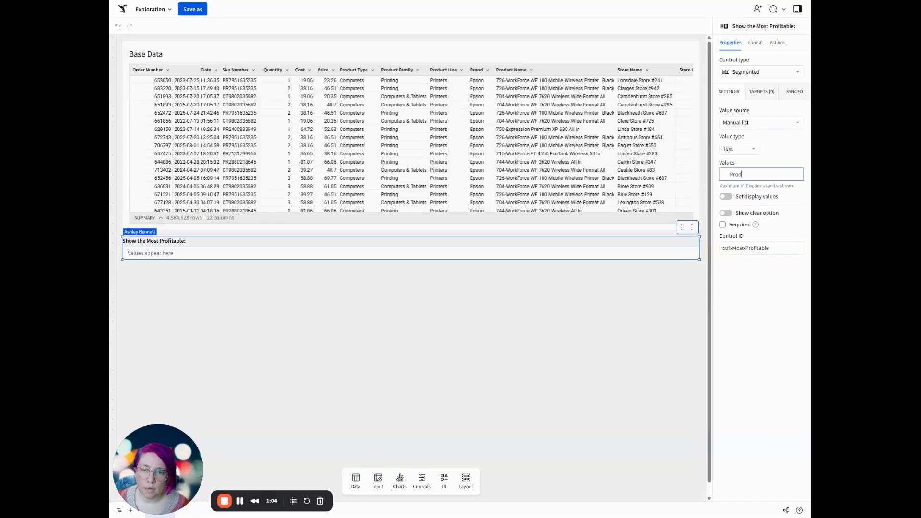
key("Return")
type("Stores")
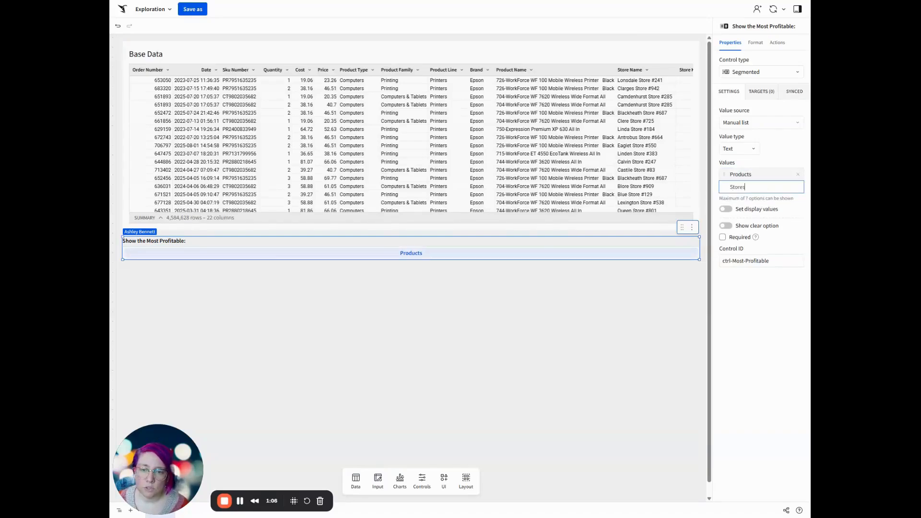
key("Return")
type("Customers")
key("Return")
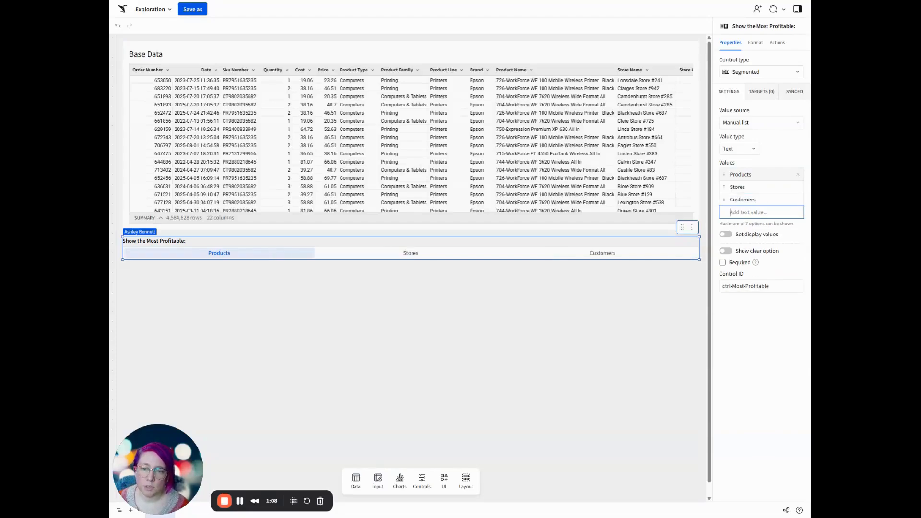
left_click(747, 337)
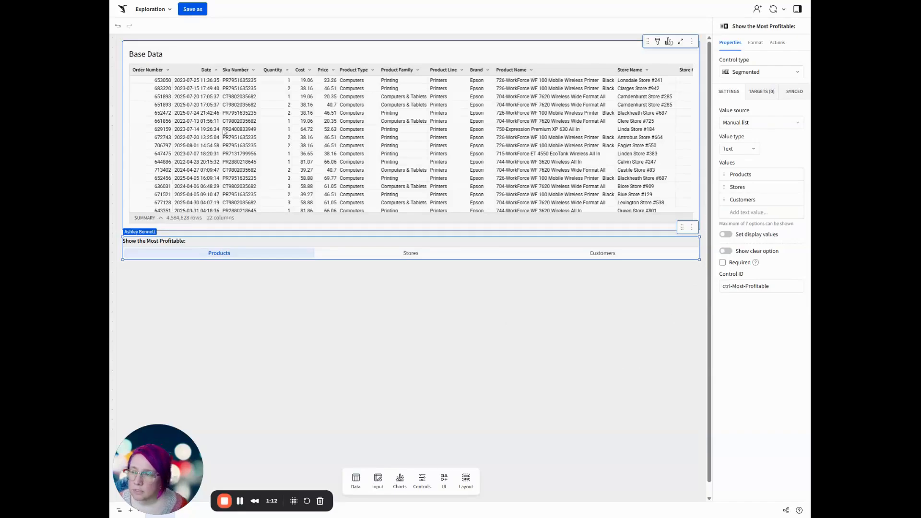
Add a new column before Cust Key in the Base Data table and name it "Customer Key - Name".
left_click(232, 50)
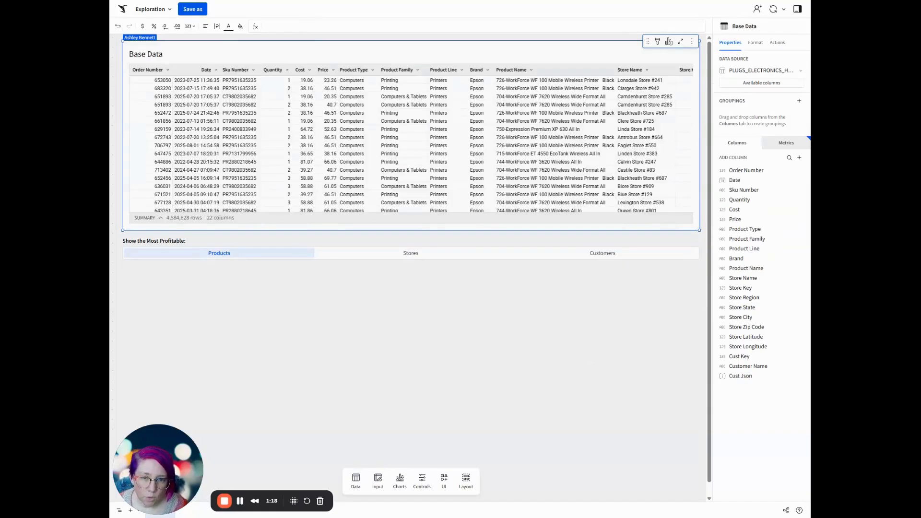
left_click(751, 358)
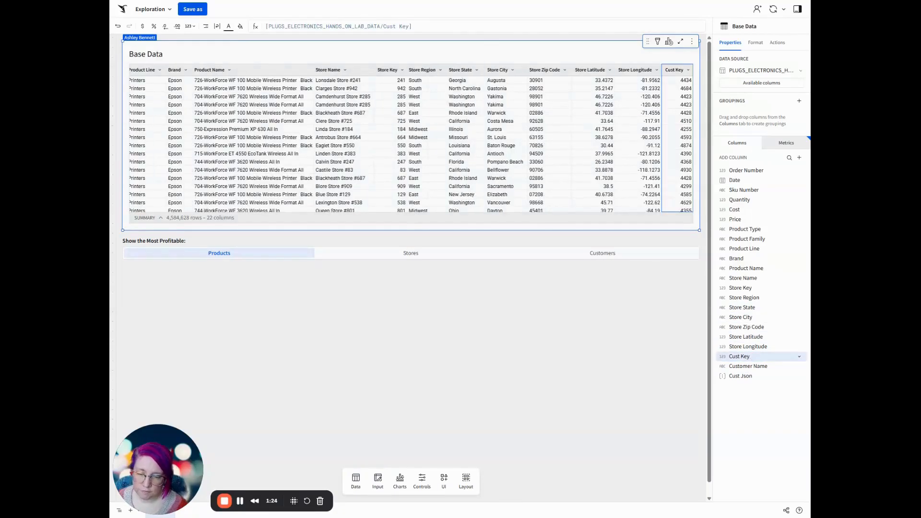
key("alt+equal")
left_click_drag(745, 368, 746, 361)
double_click(746, 357)
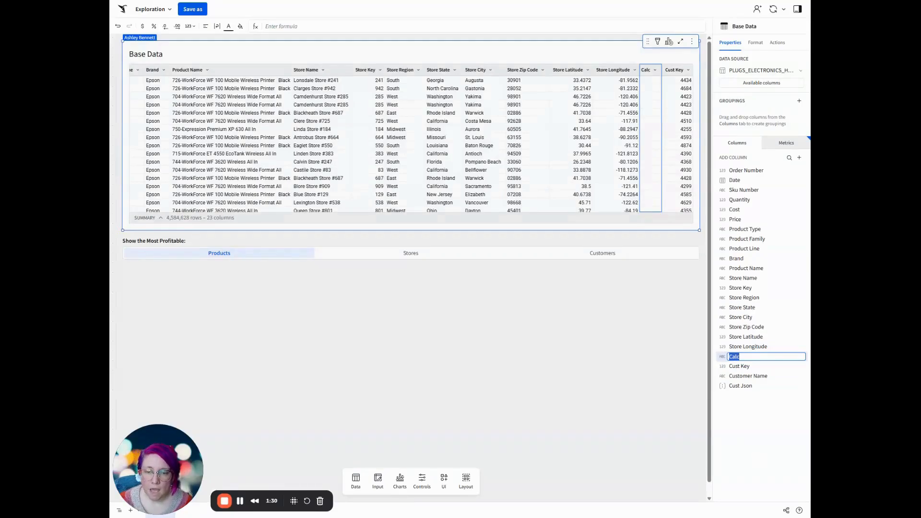
type("Custome")
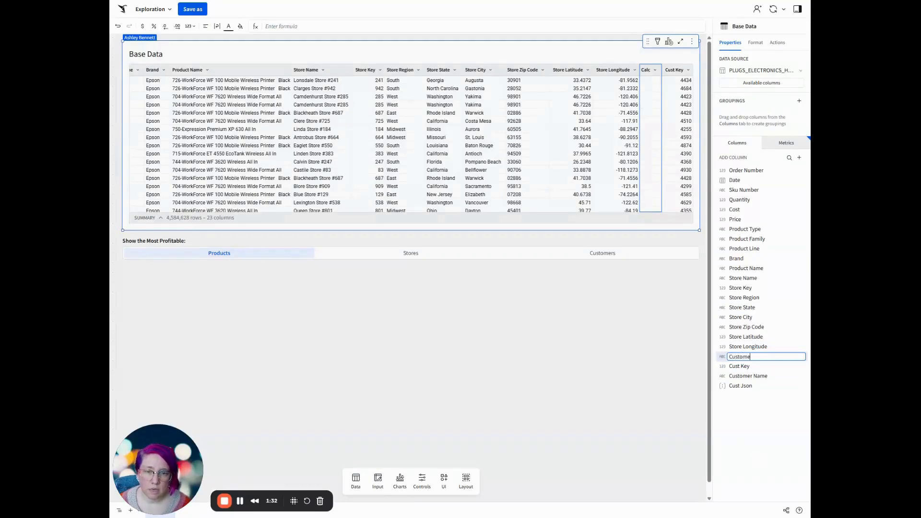
type("r Key - Name")
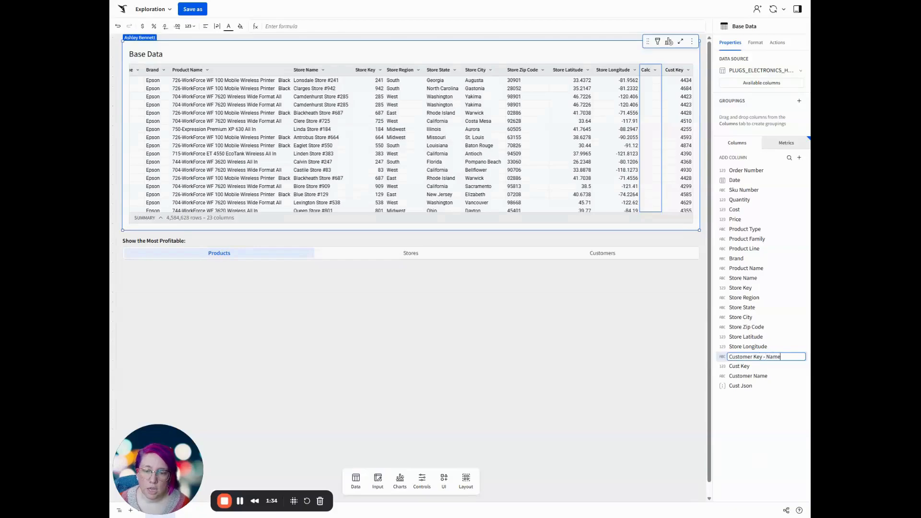
key("Return")
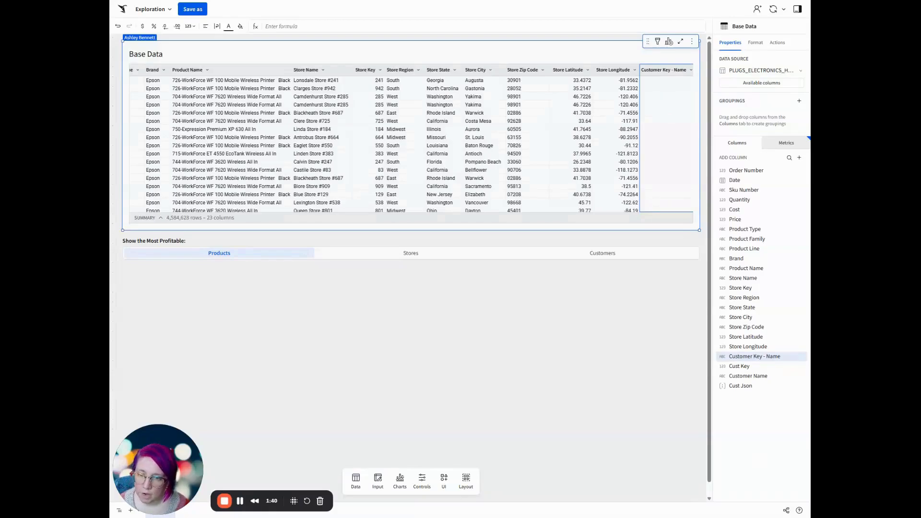
Set the Customer Key - Name column's formula to Text([Cust Key]) & " - " & [Customer Name].
left_click(307, 26)
type("Text([Cust Key]) & \" - \" & [Customer Name]")
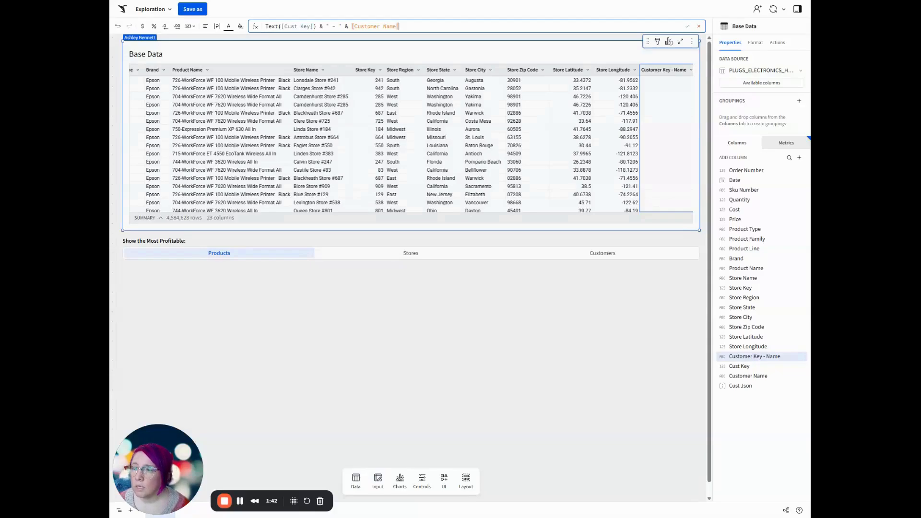
key("Return")
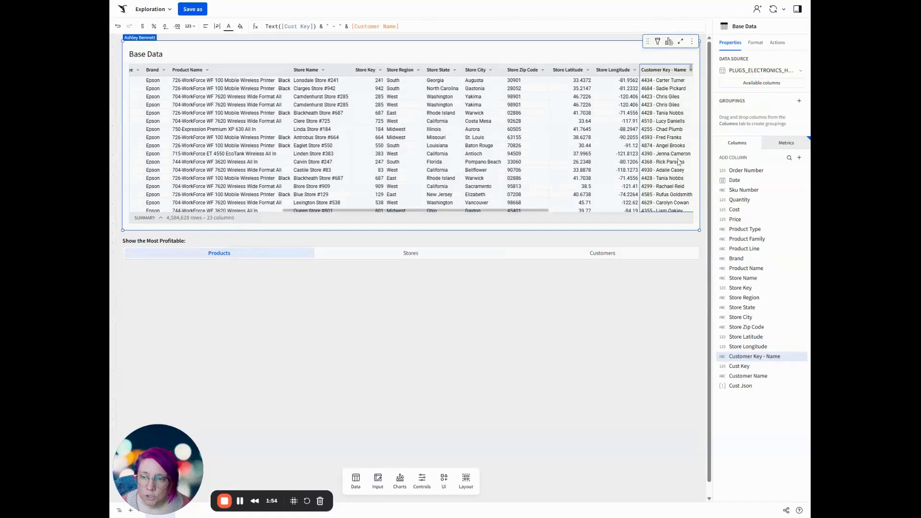
Add another new column after Cust Json in the Base Data table and name it "Selected Grouping".
left_click(800, 157)
left_click(784, 174)
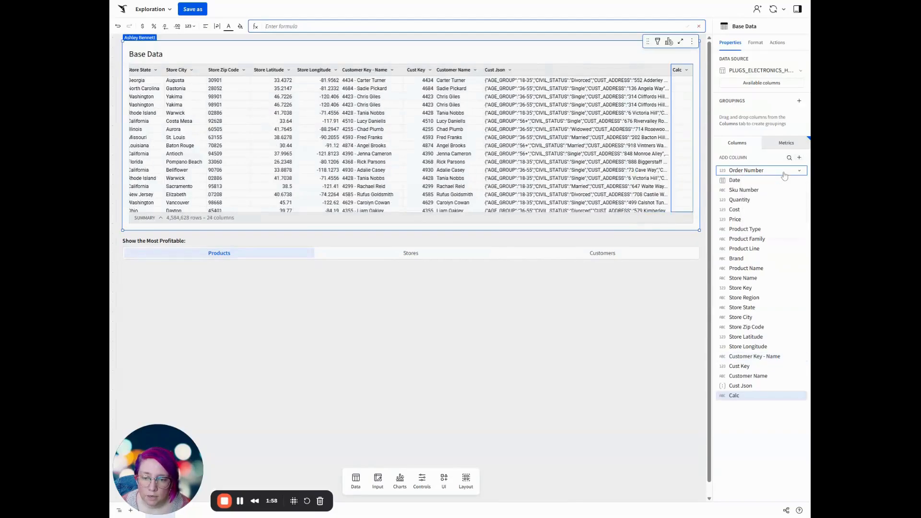
double_click(748, 398)
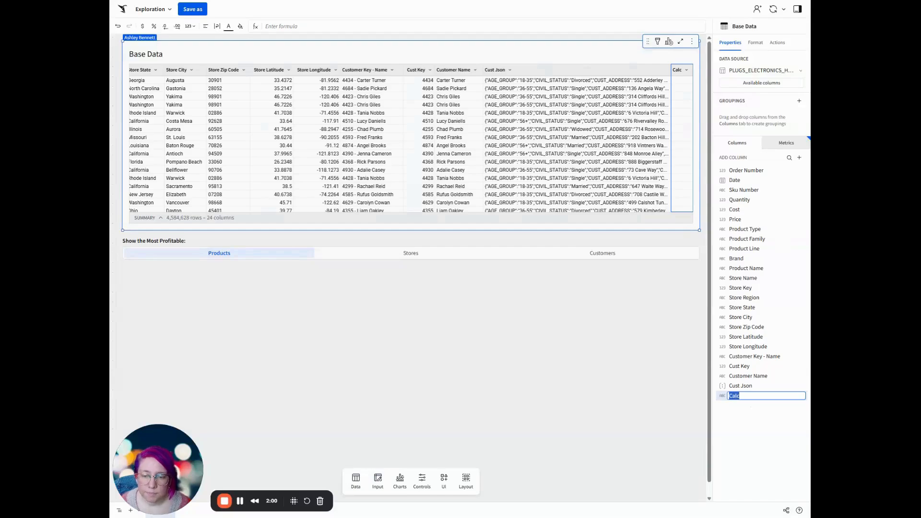
type("Selected Grouping")
key("Return")
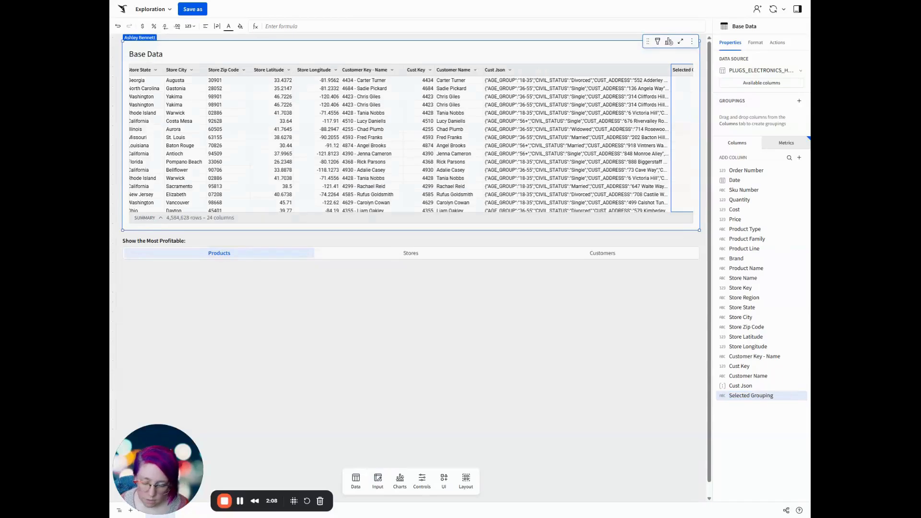
Set the Selected Grouping formula to Switch([ctrl-Most-Profitable], "Products", [Product Name], "Stores", [Store Name], "Customers", [Customer Key - Name]).
left_click(307, 26)
type("Switch([ctrl-Most-Profitable], \"Products\", [Product Name], \"Stores\", [Store Name], \"Customers\", [Customer Key - Name])")
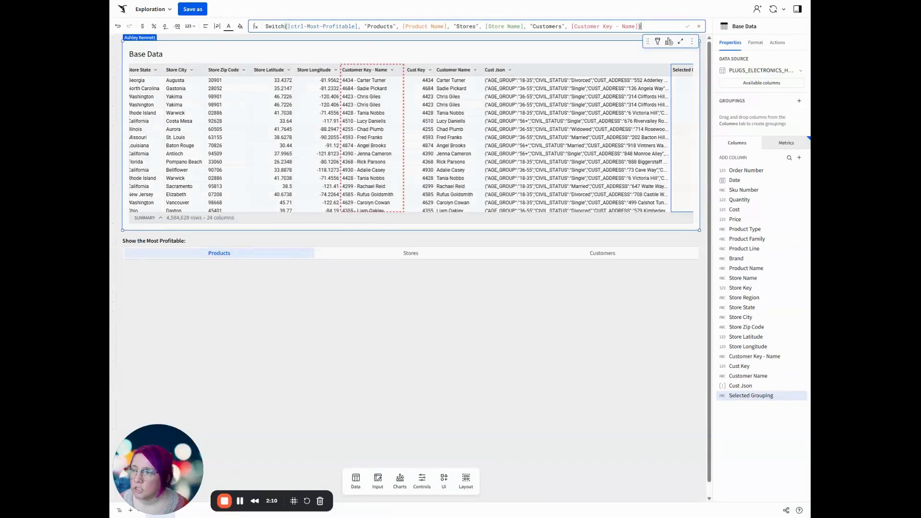
key("Return")
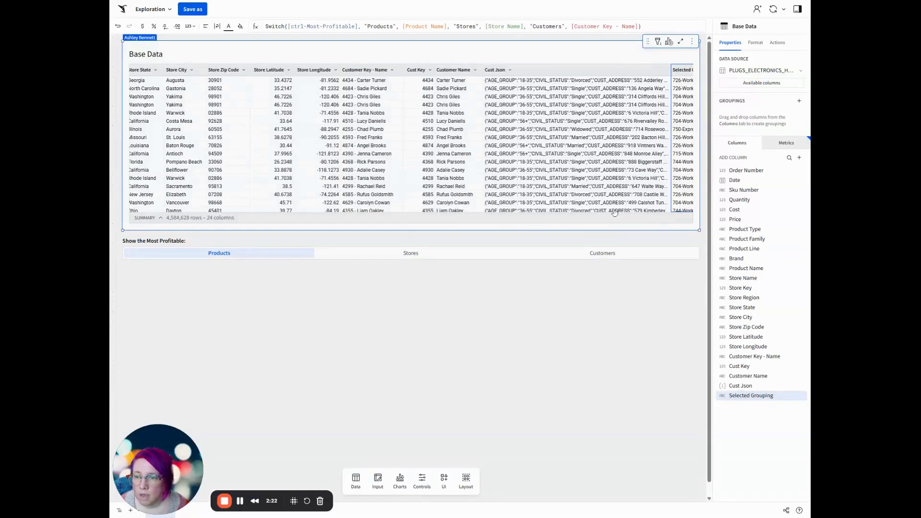
Test the segmented control with Stores and Customers while checking the values in the Selected Grouping column.
scroll(614, 212, "right", 3)
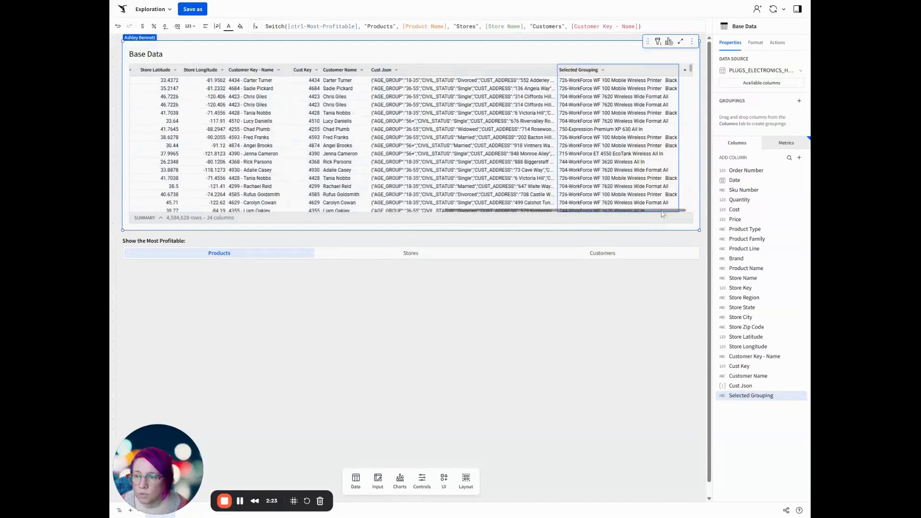
left_click(380, 258)
left_click(611, 258)
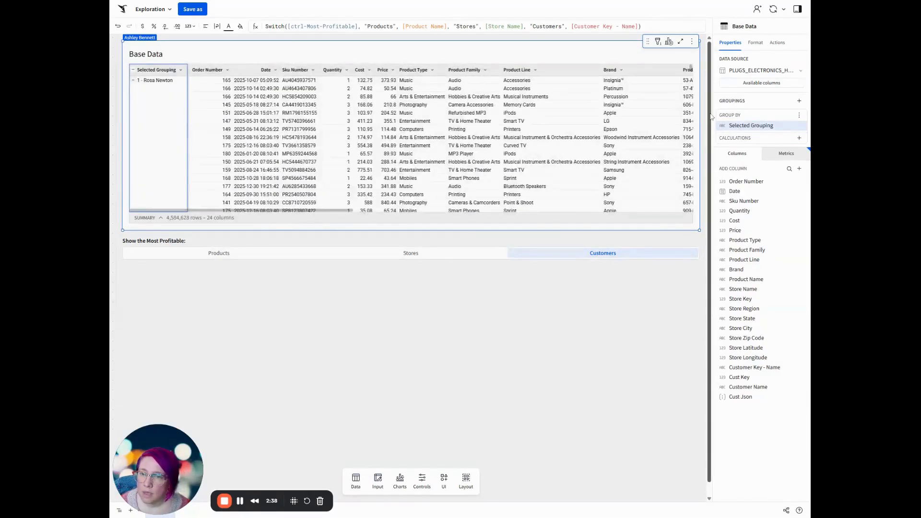
Add the Profit metric as a calculation of the Selected Grouping group and rename it "Grouped Profit".
left_click(799, 138)
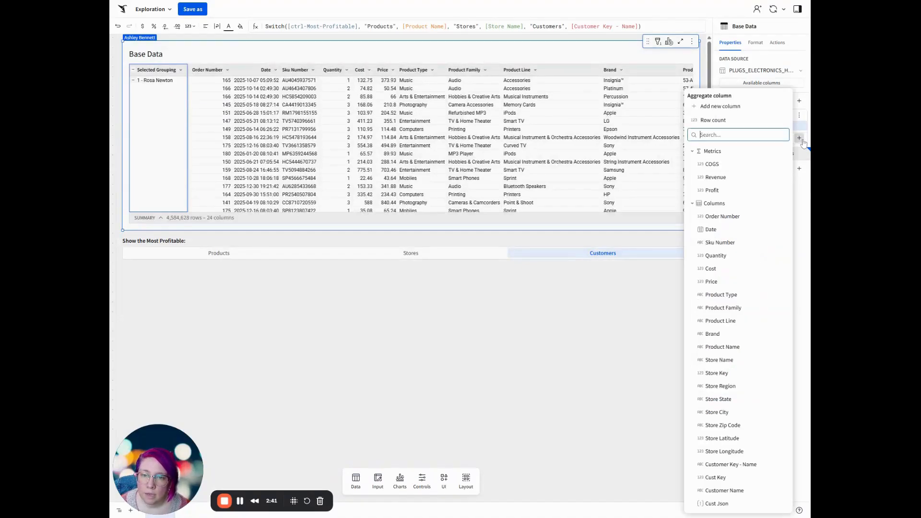
left_click(729, 191)
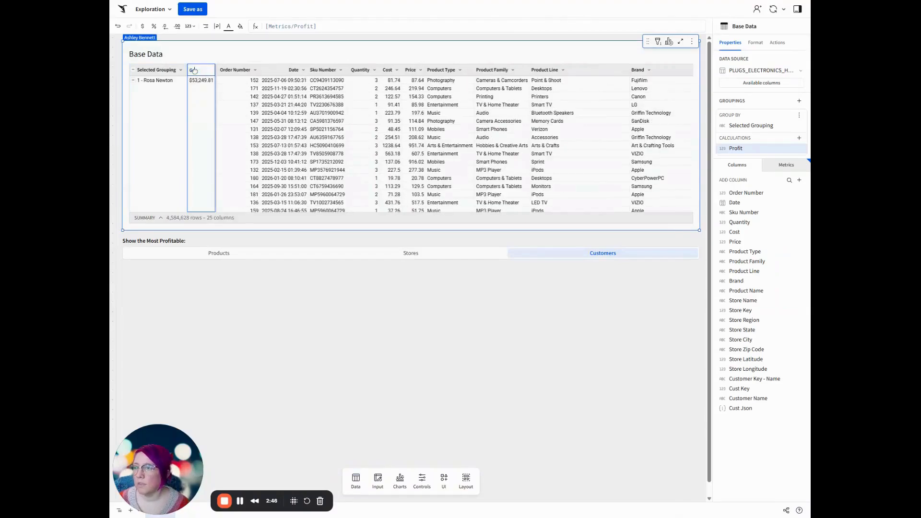
left_click(195, 71)
type("Grouped Profit")
key("Return")
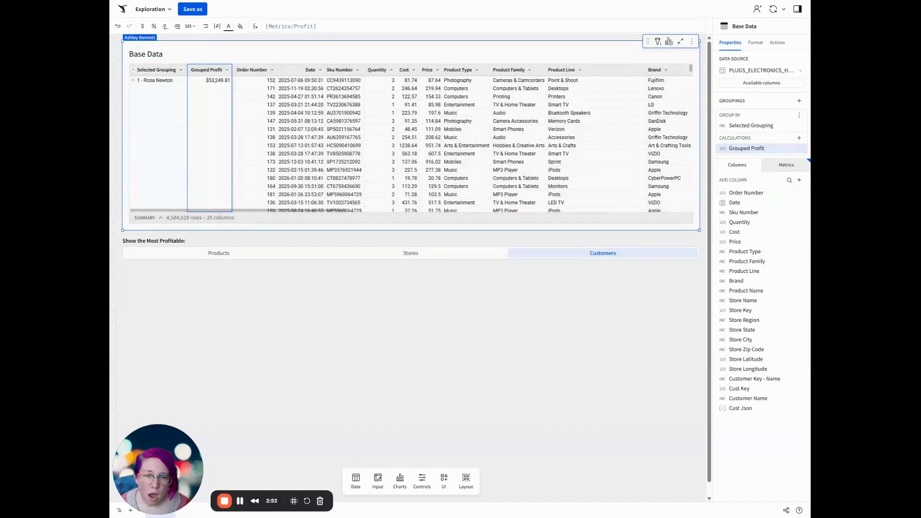
Filter the Base Data table on Grouped Profit using a Top N filter, and check the result with the Selected Grouping groups collapsed.
right_click(197, 73)
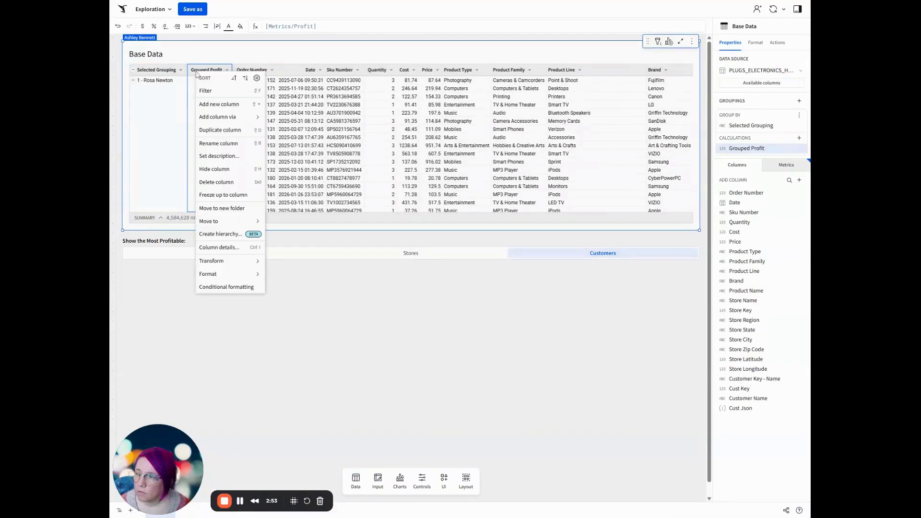
left_click(211, 91)
left_click(689, 83)
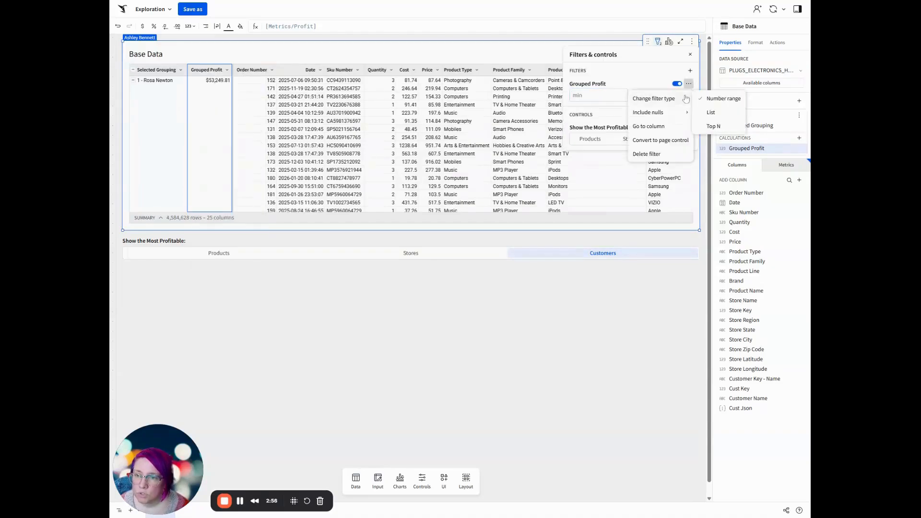
mouse_move(684, 100)
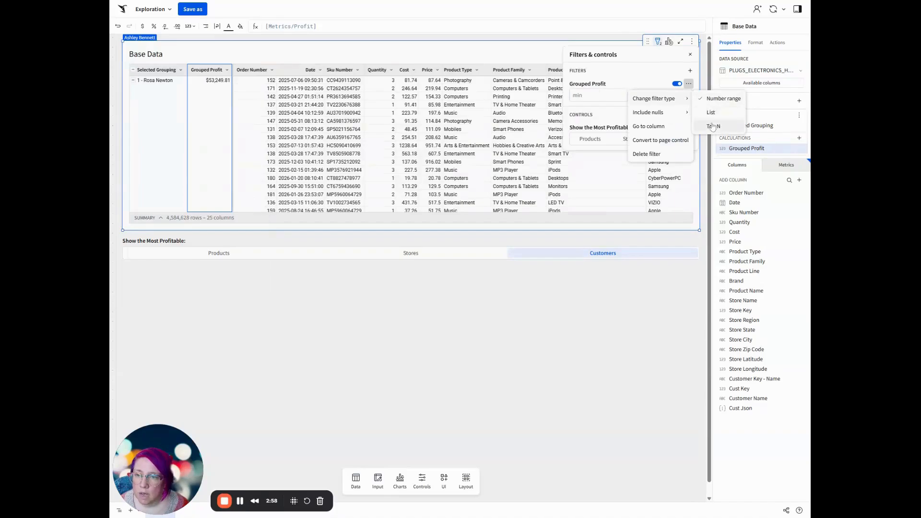
left_click(715, 126)
left_click(306, 58)
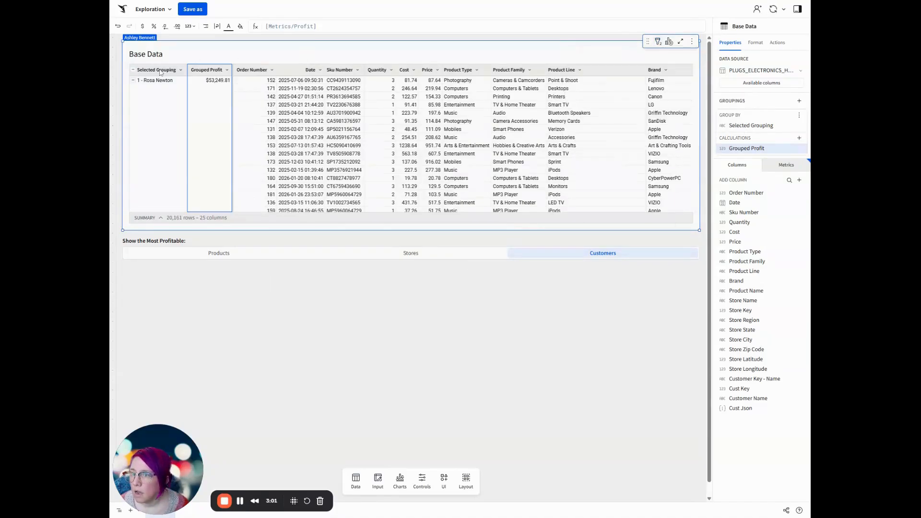
left_click(133, 70)
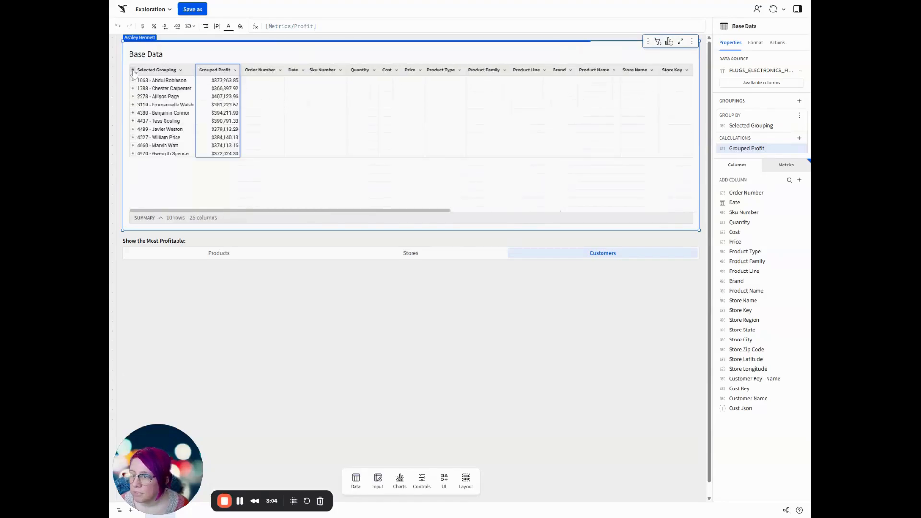
left_click(134, 71)
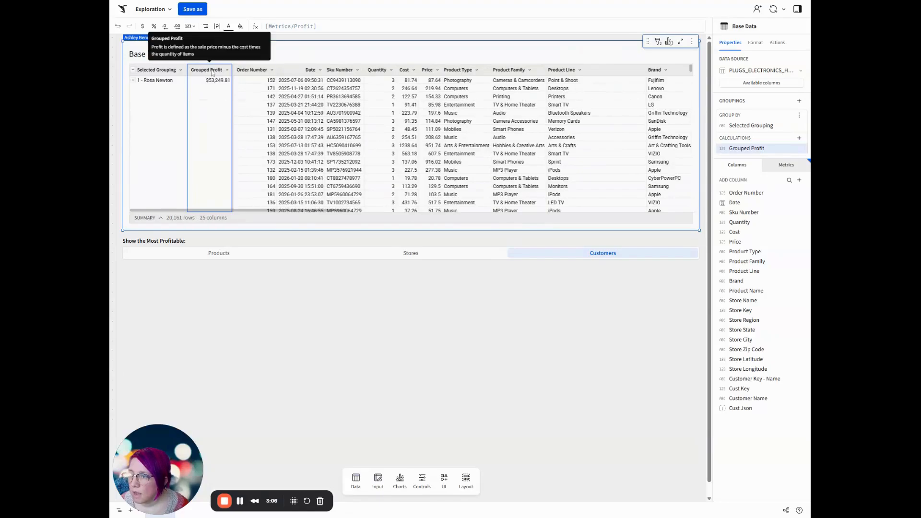
Sort the groups by Grouped Profit in descending order, collapse them to check the ranking, and expand them again.
left_click(228, 70)
left_click(272, 77)
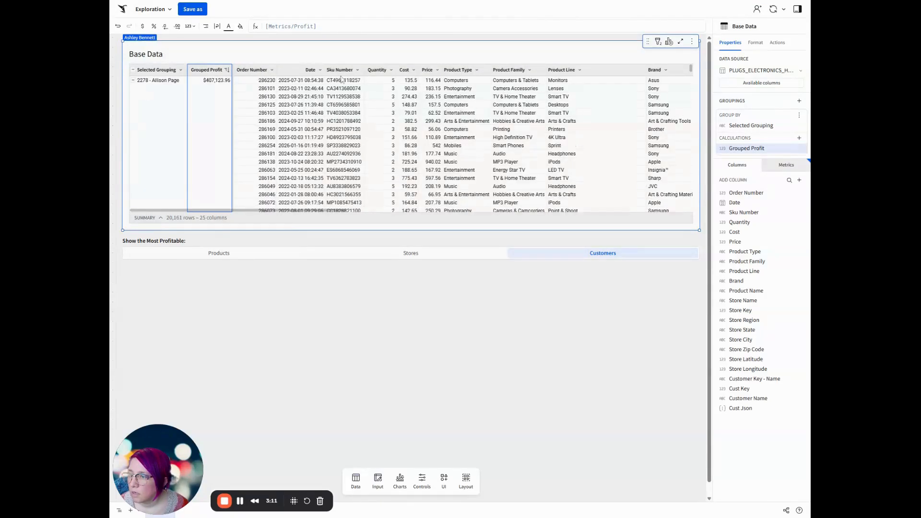
left_click(133, 70)
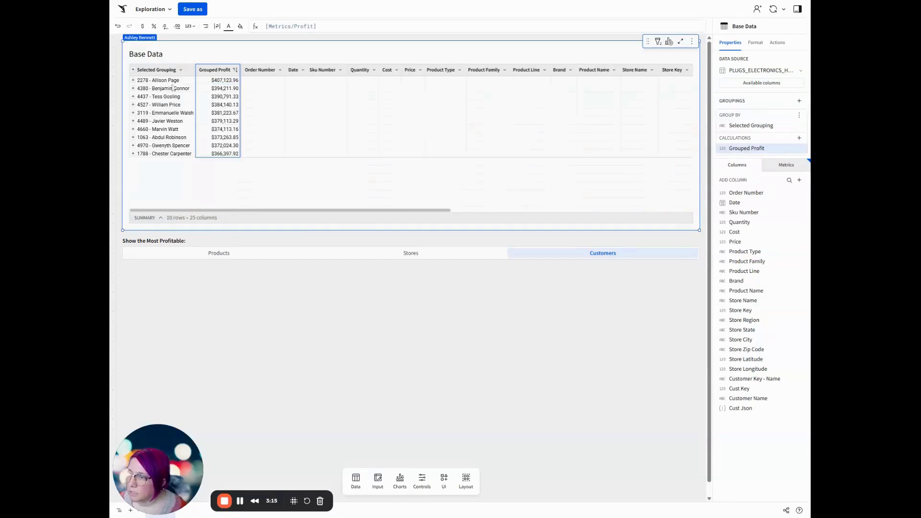
left_click(133, 70)
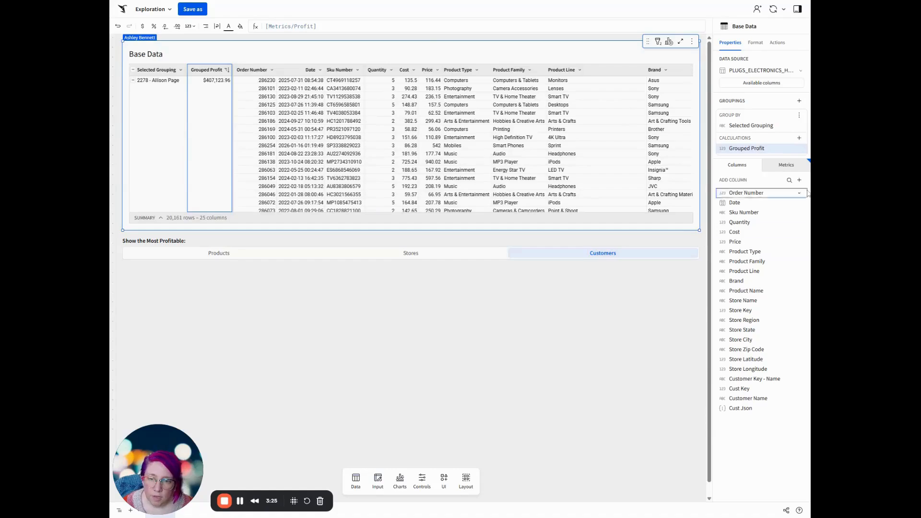
Start extracting columns from Cust Json and select the fields CUST_CITY, CUST_STATE, CUST_REGION and CUST_TYPE.
left_click(752, 408)
right_click(747, 411)
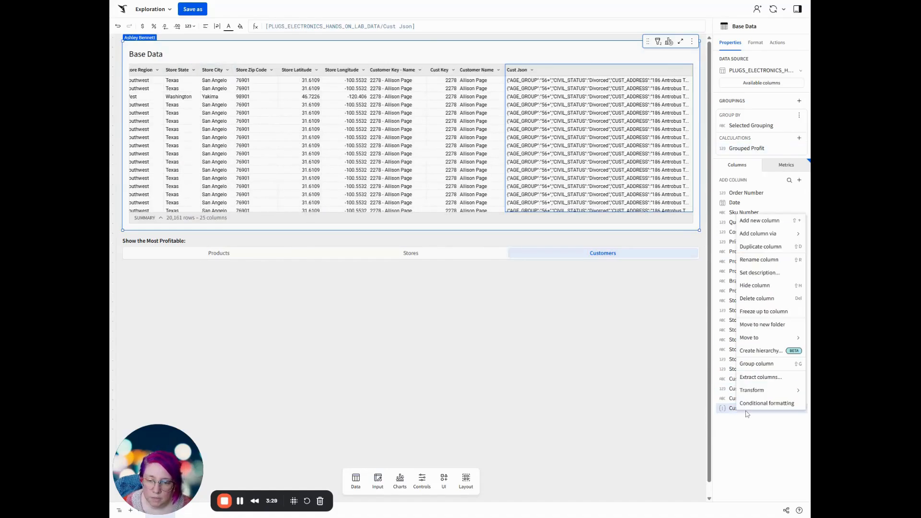
left_click(763, 378)
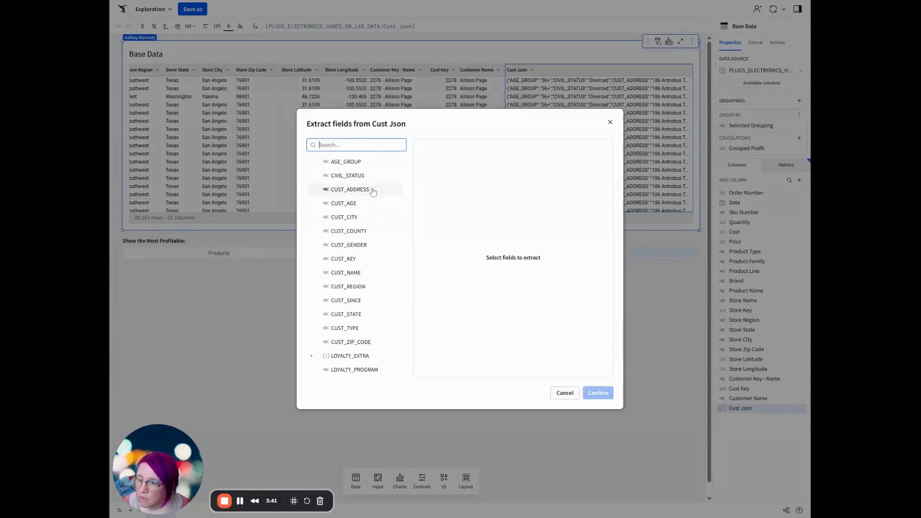
left_click(355, 217)
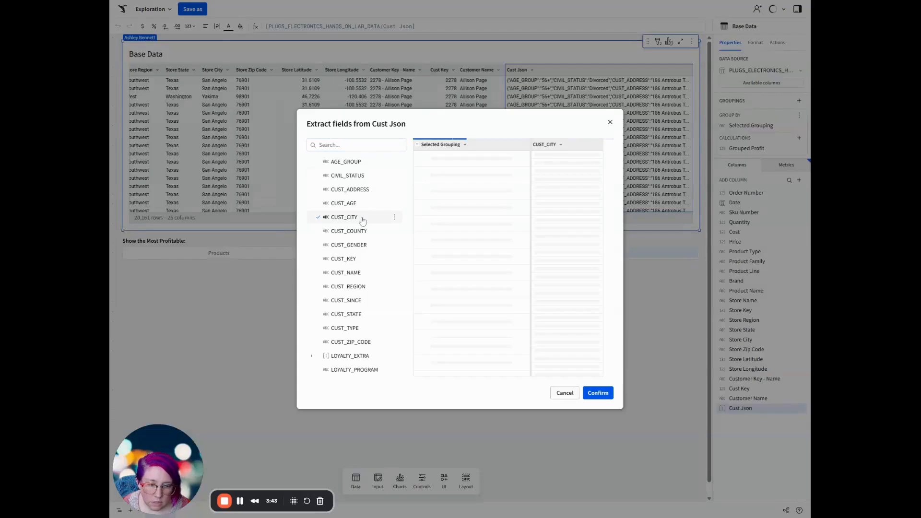
left_click(361, 316)
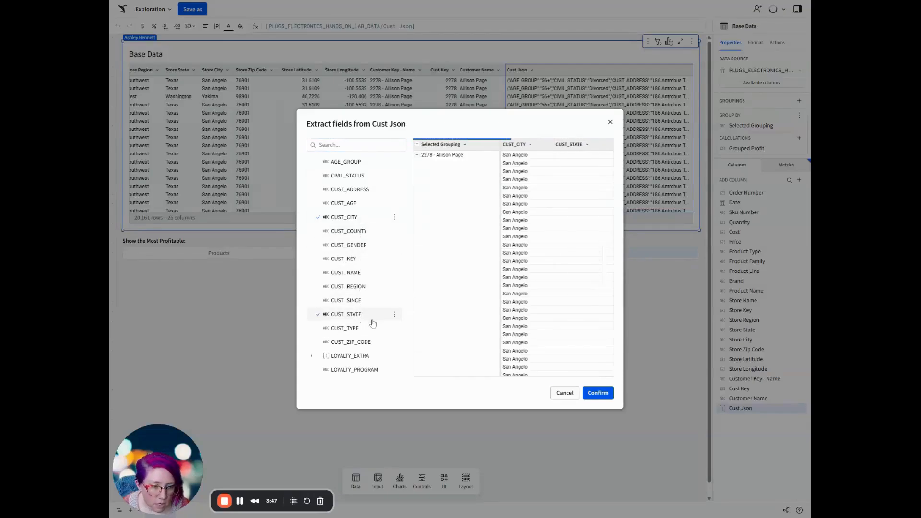
left_click(372, 287)
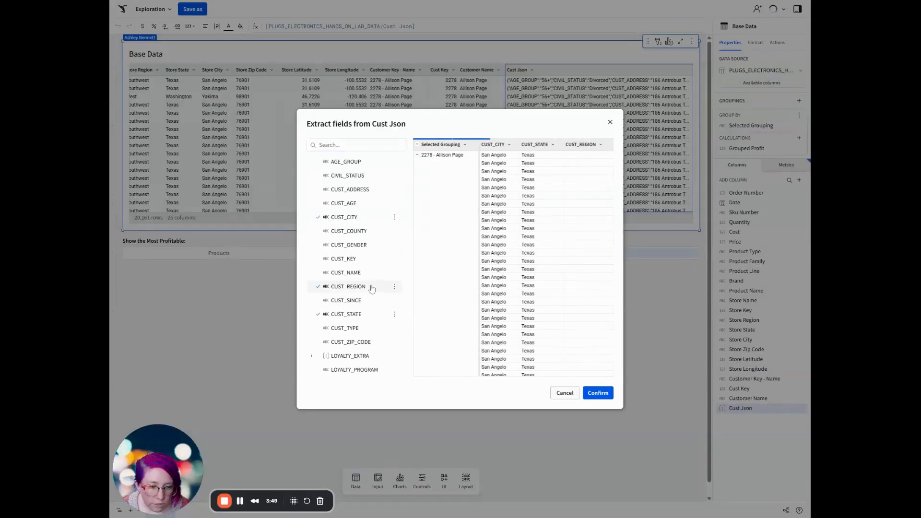
left_click(365, 330)
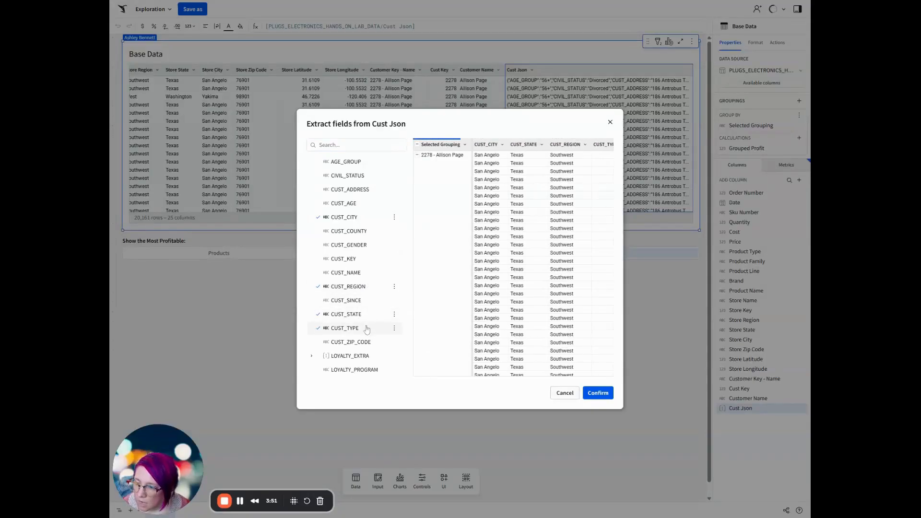
Add BIRTHDAY_DAY, BIRTHDAY_MONTH, LOYALTY_PROGRAM and the nested LOYALTY_TIER to the fields selected from Cust Json and complete the extraction.
left_click(312, 357)
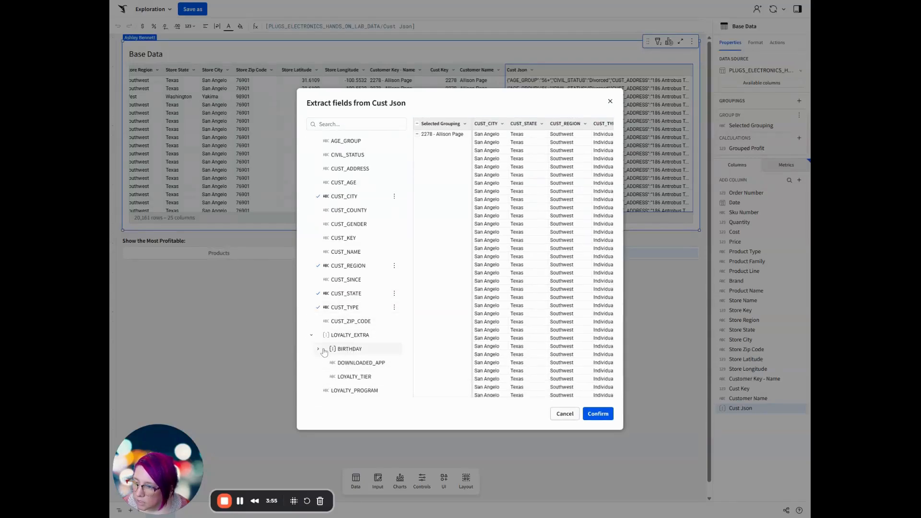
left_click(319, 350)
left_click(375, 349)
left_click(376, 364)
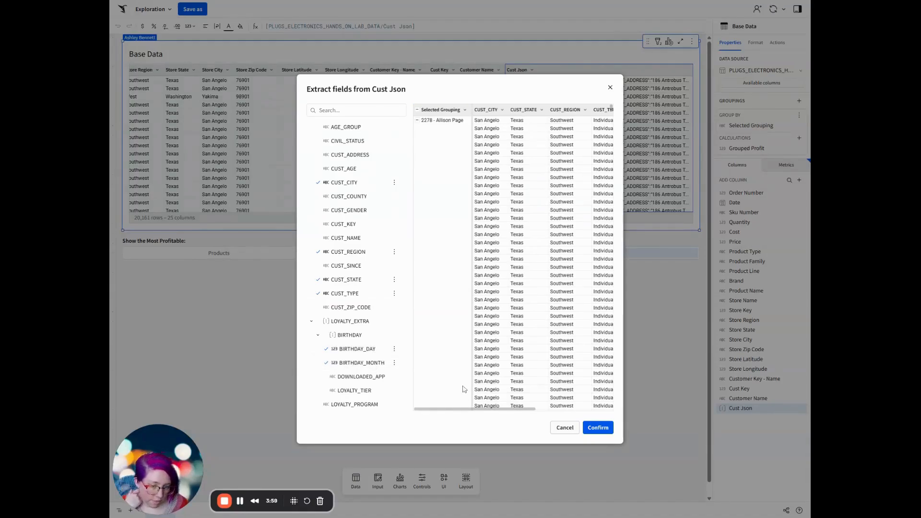
left_click(344, 406)
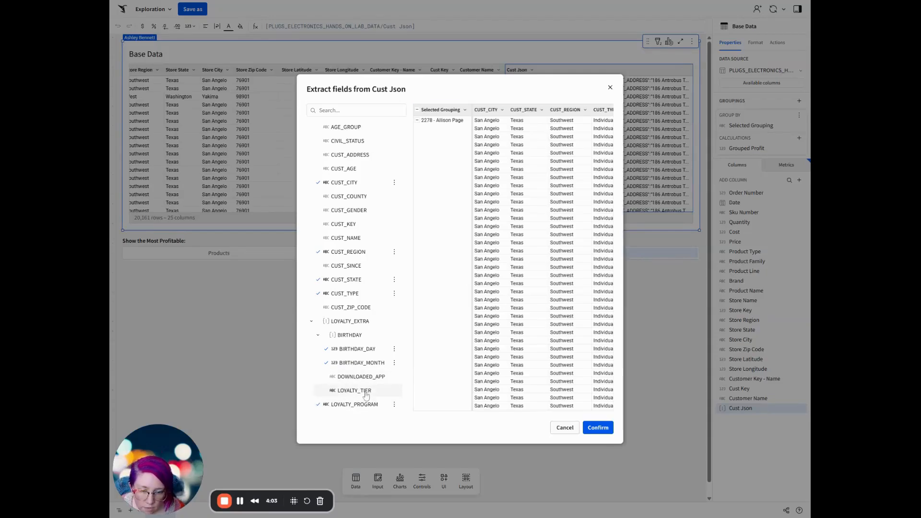
left_click(366, 392)
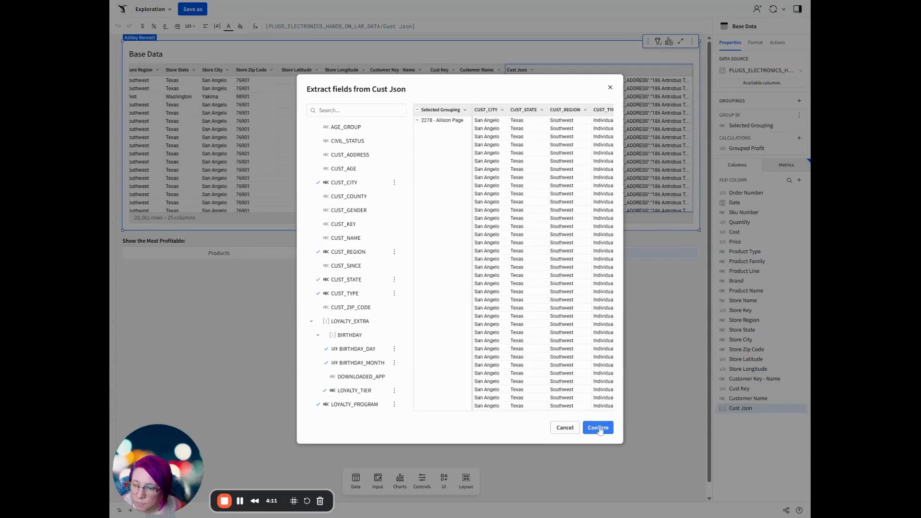
left_click(599, 428)
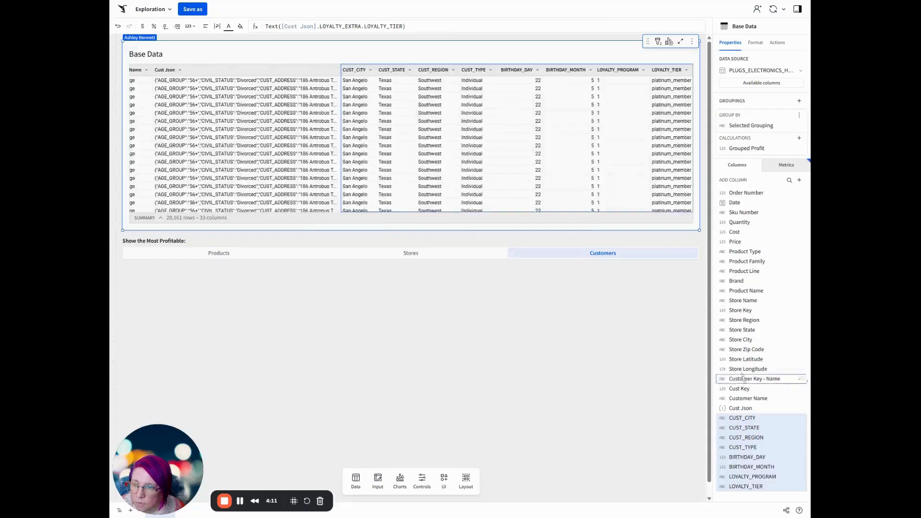
Rename the CUST_CITY column as "Customer City" and the CUST_STATE column as "Customer State".
double_click(358, 70)
type("Customer Ci")
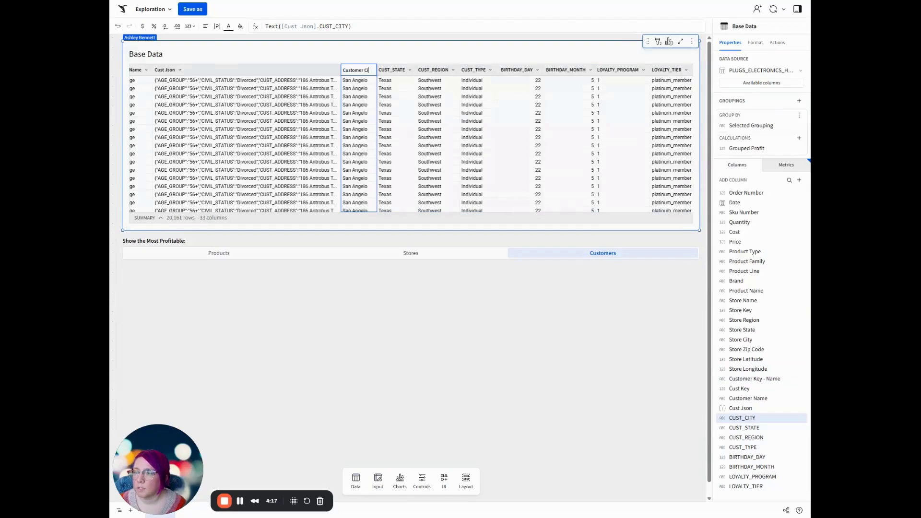
key("Return")
double_click(403, 70)
type("C")
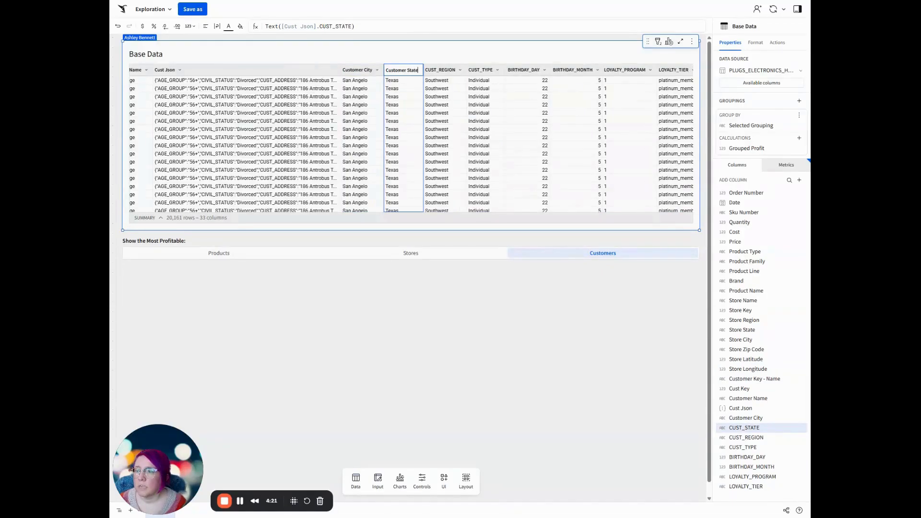
type("ustomer State")
key("Return")
Rename the CUST_REGION column as "Customer Region" and the CUST_TYPE column as "Customer Type".
double_click(434, 70)
type("C")
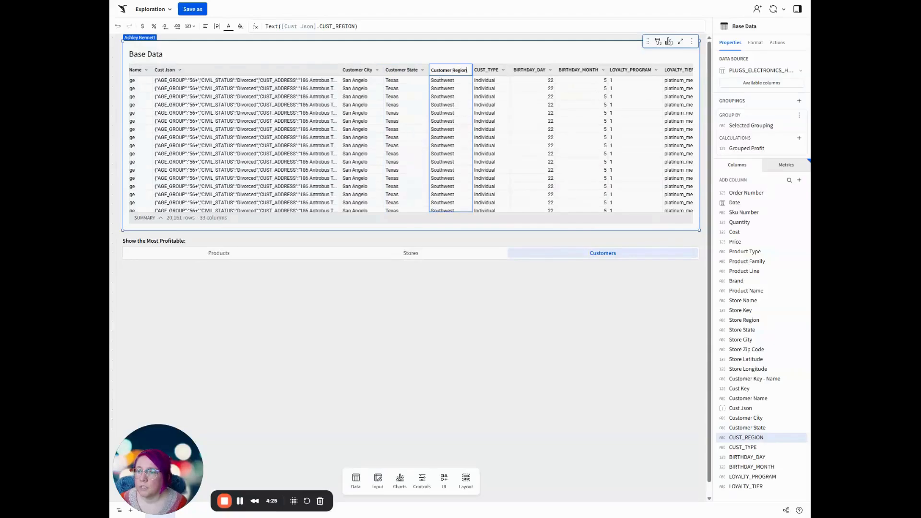
type("ustomer Region")
key("Return")
double_click(500, 72)
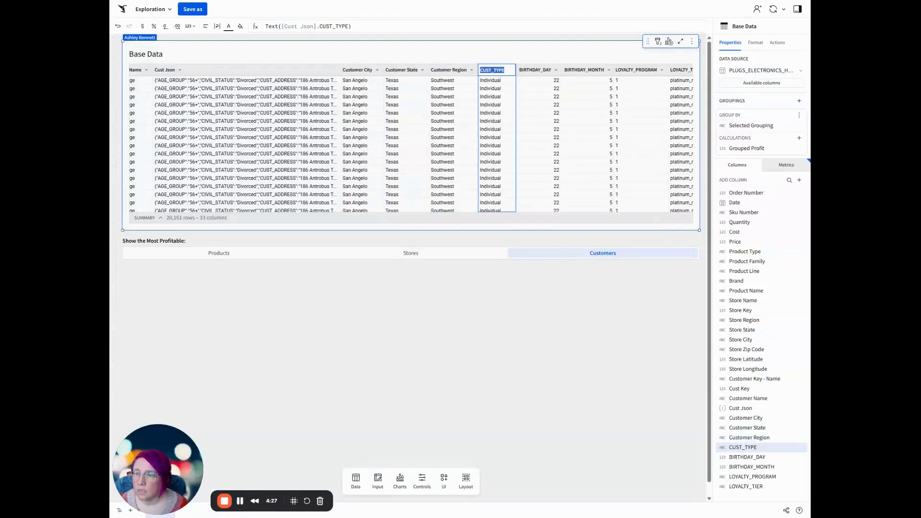
type("Customer Type")
key("Return")
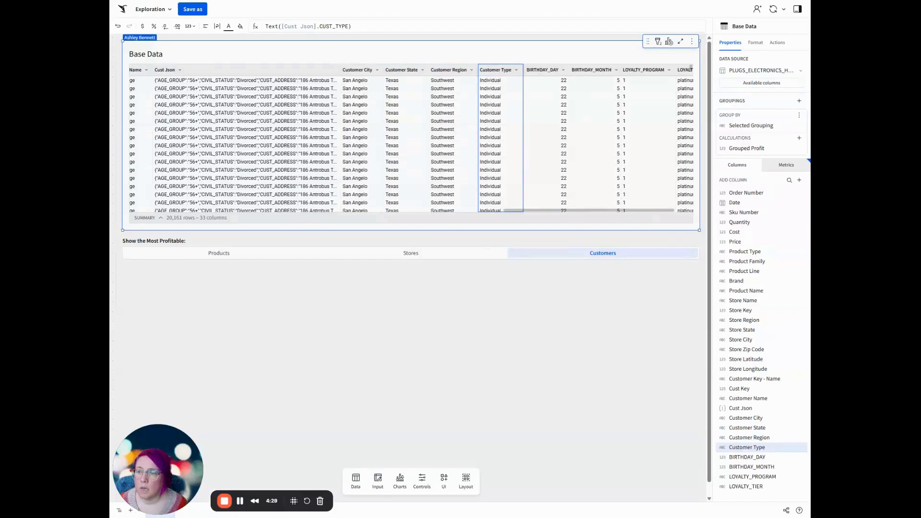
Rename the LOYALTY_PROGRAM column as "In Loyalty Program" and the LOYALTY_TIER column as "Loyalty Tier".
double_click(657, 71)
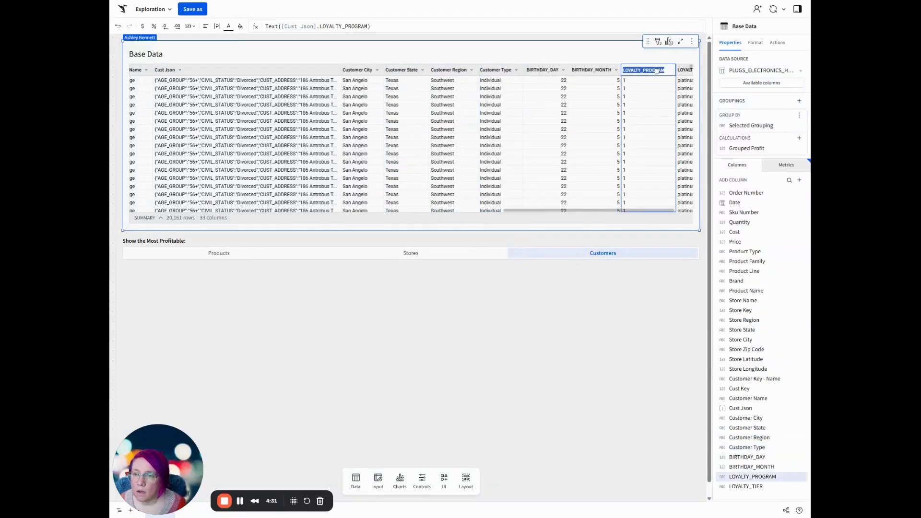
type("Is In Loyalty Program")
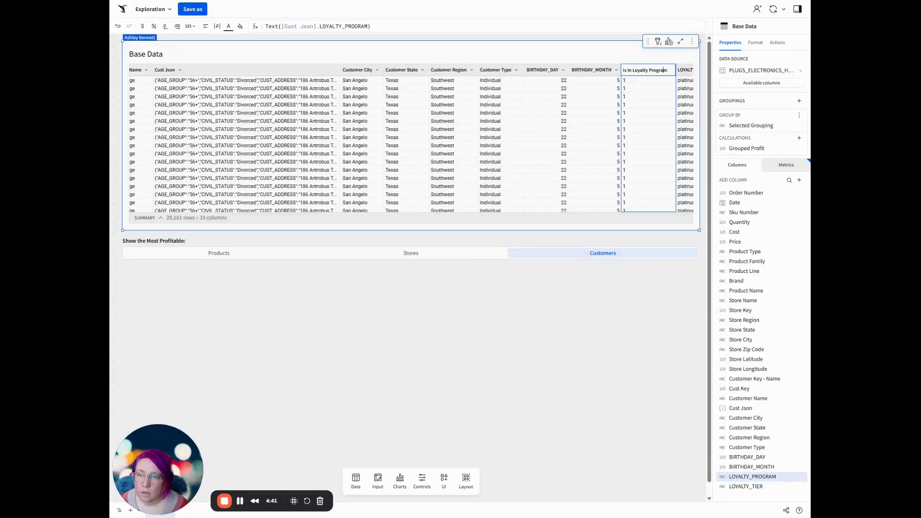
key("BackSpace")
key("BackSpace")
key("Return")
double_click(682, 70)
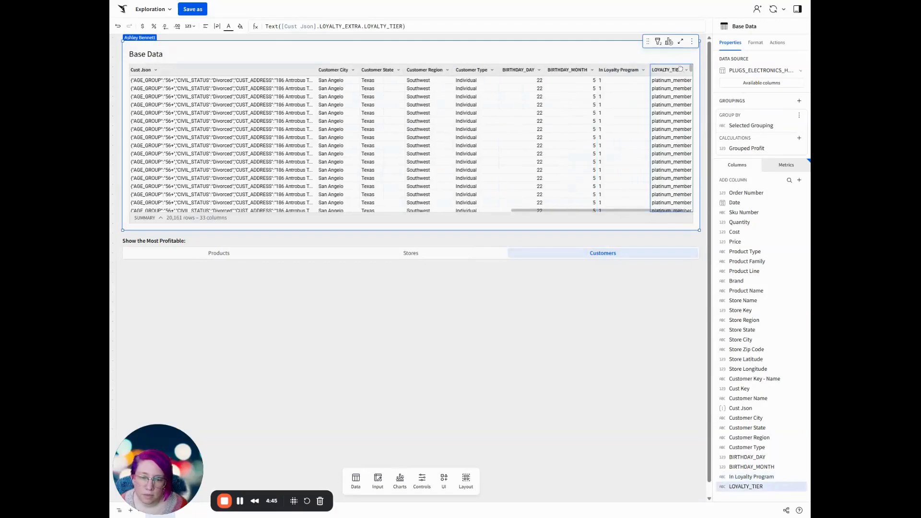
type("Loyal")
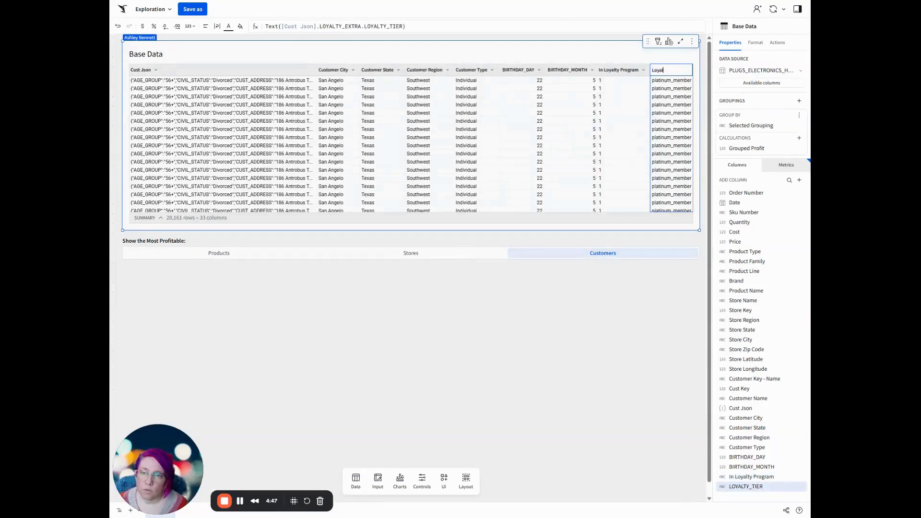
type("ty Tier")
key("Return")
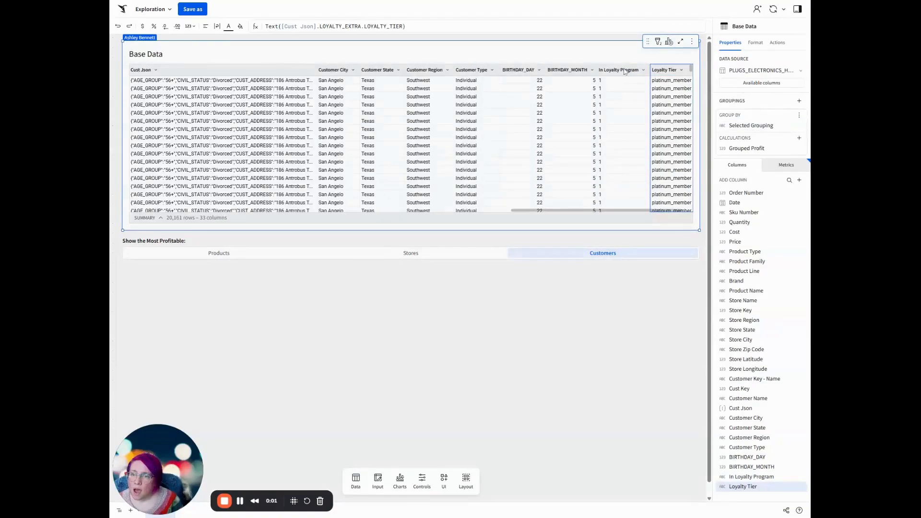
Change the In Loyalty Program formula to Number([Cust Json].LOYALTY_PROGRAM) = 1.
left_click(625, 70)
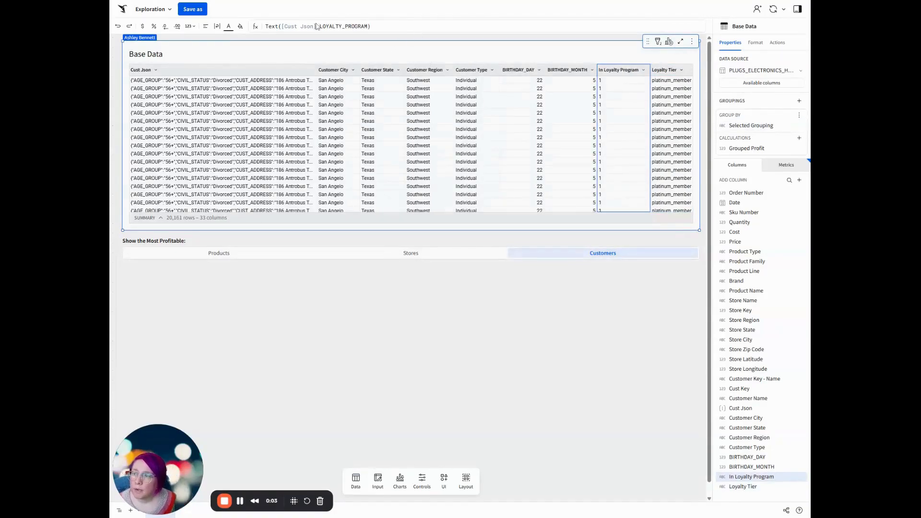
double_click(272, 27)
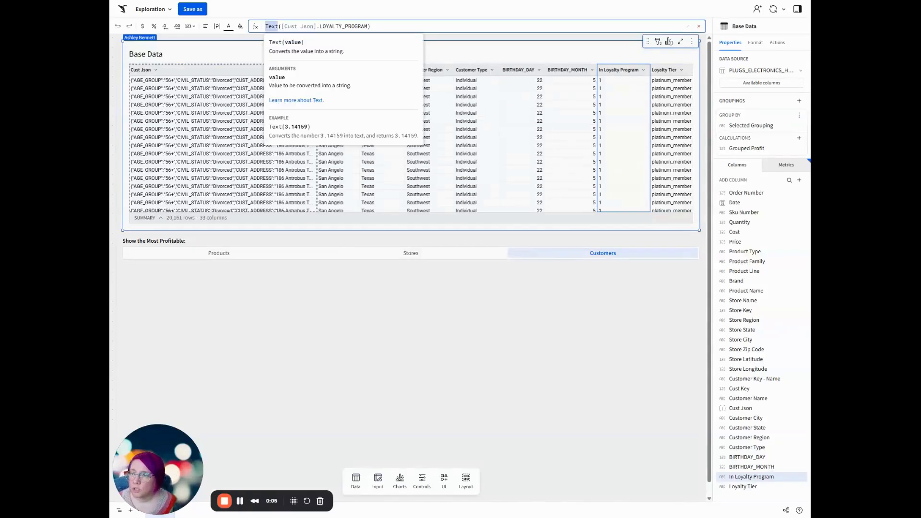
type("num")
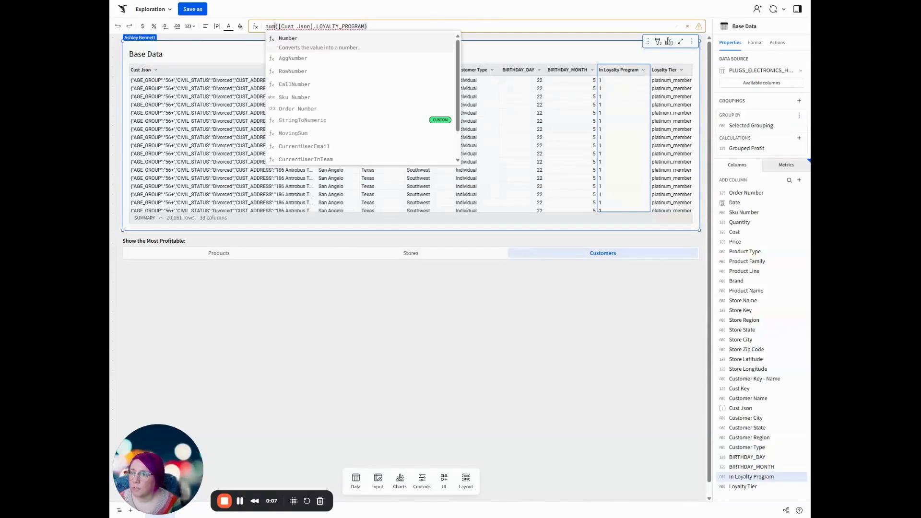
key("Return")
left_click(377, 26)
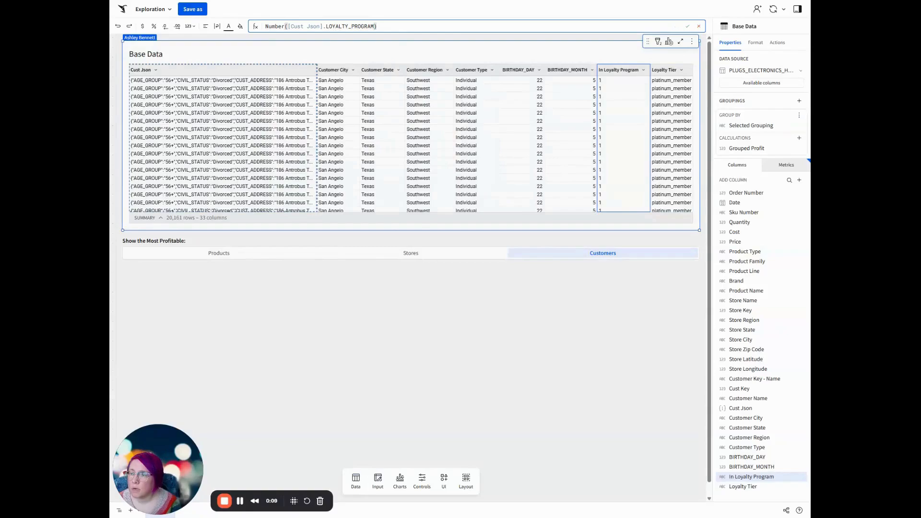
type("= 1")
key("Return")
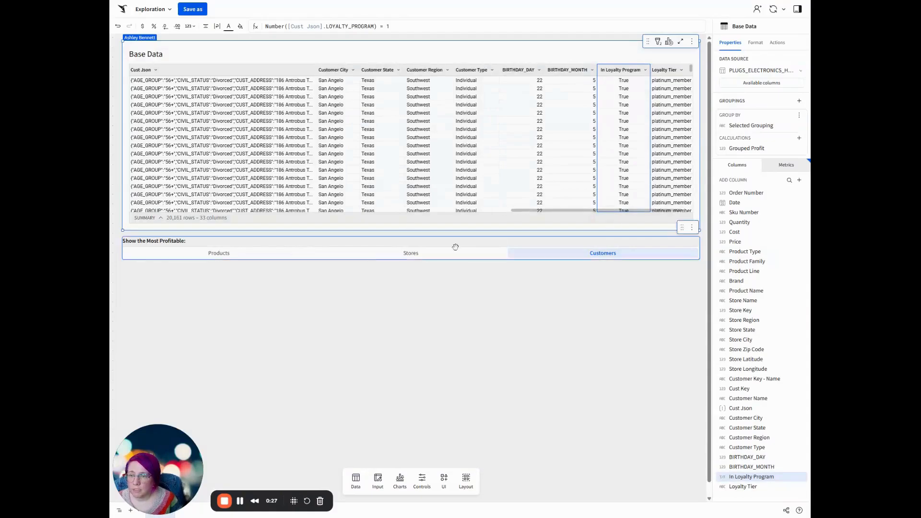
Switch the grouping to Products and set up a single row container from Base Data with Product Name as its unique row identifier.
left_click(219, 252)
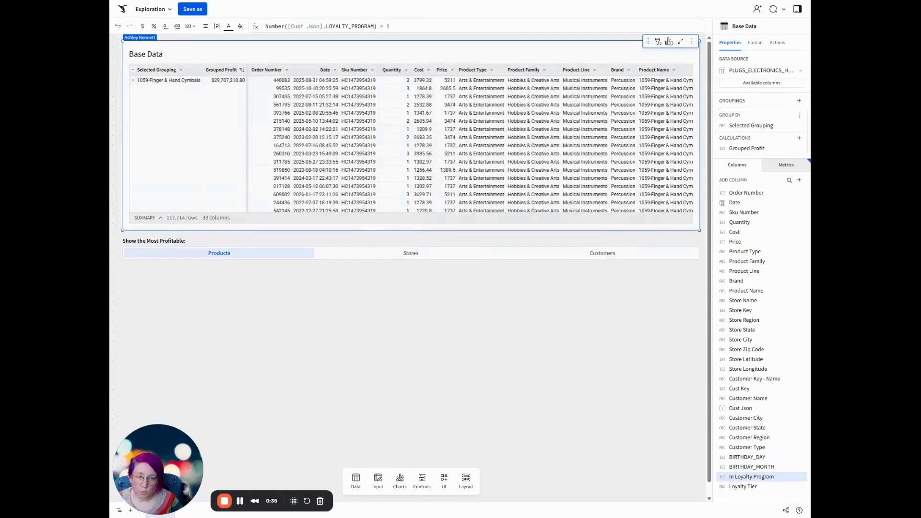
left_click(670, 42)
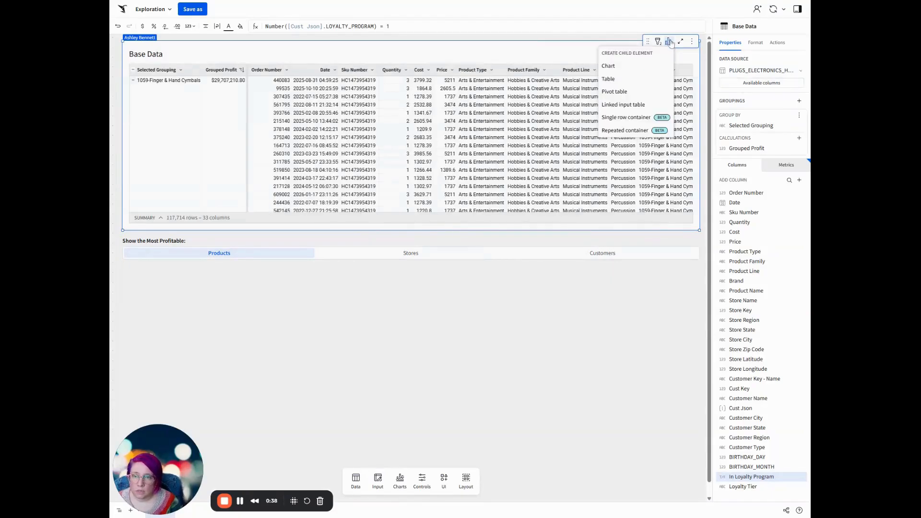
left_click(621, 117)
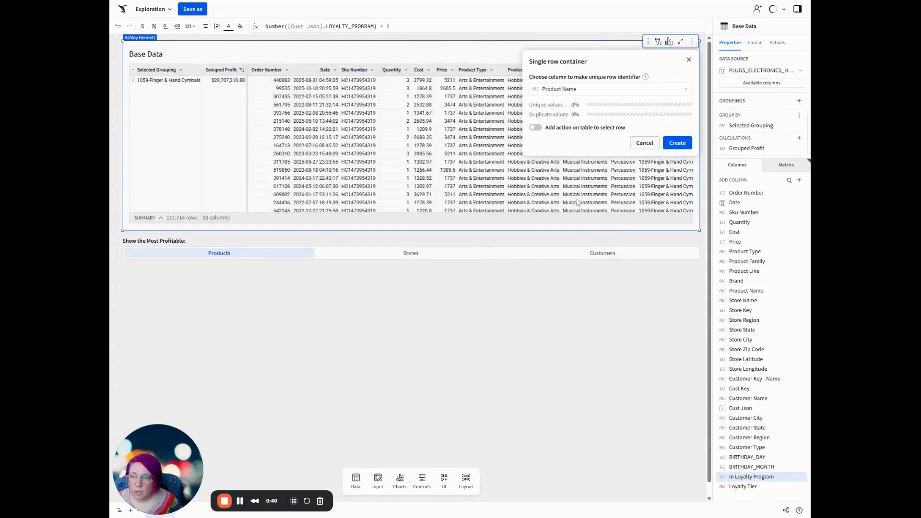
left_click(578, 90)
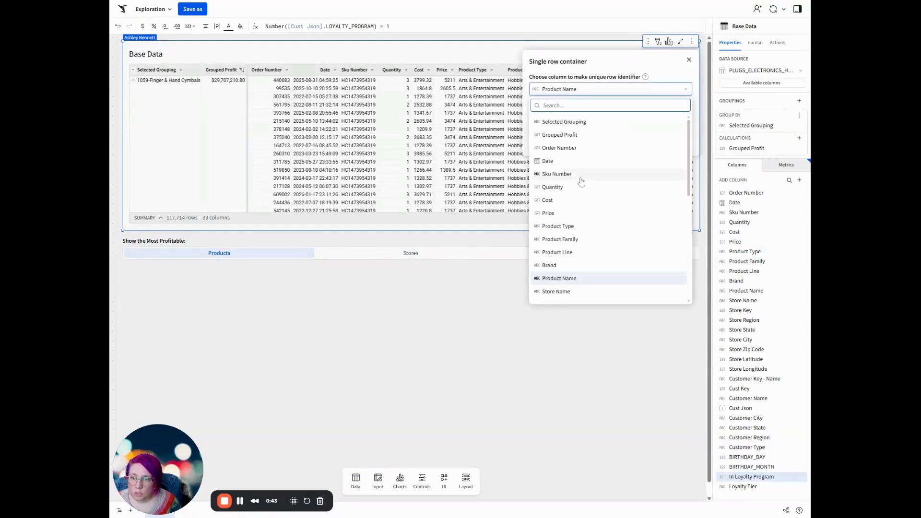
left_click(581, 227)
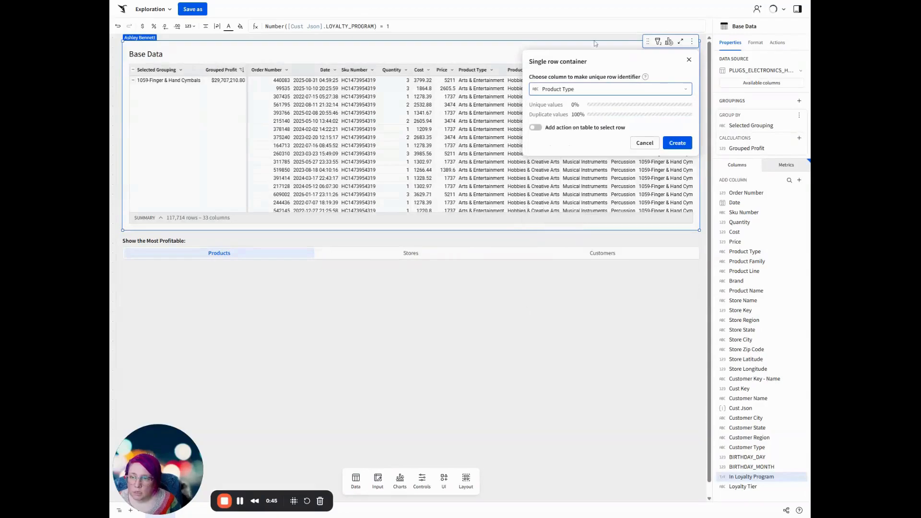
left_click(596, 90)
left_click(575, 279)
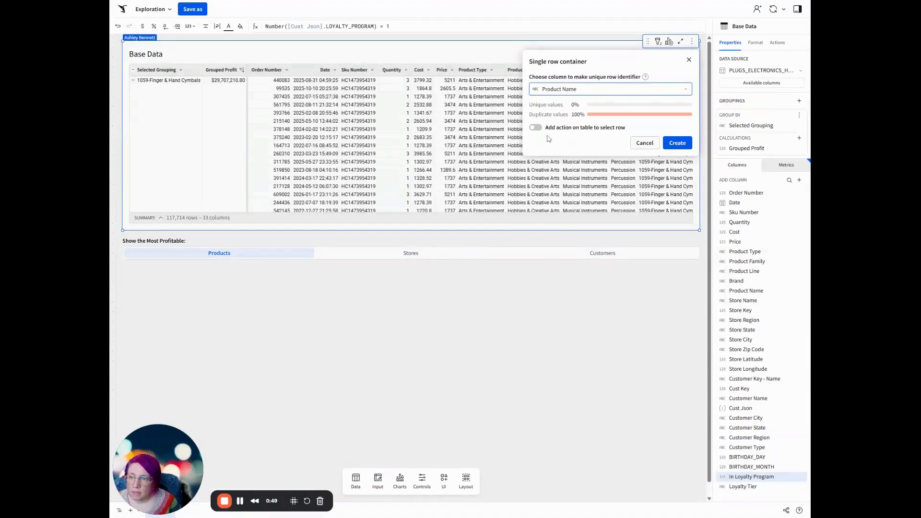
Add a table action to select the row with Product Name as trigger column, displayed in a modal, and create the container.
left_click(535, 128)
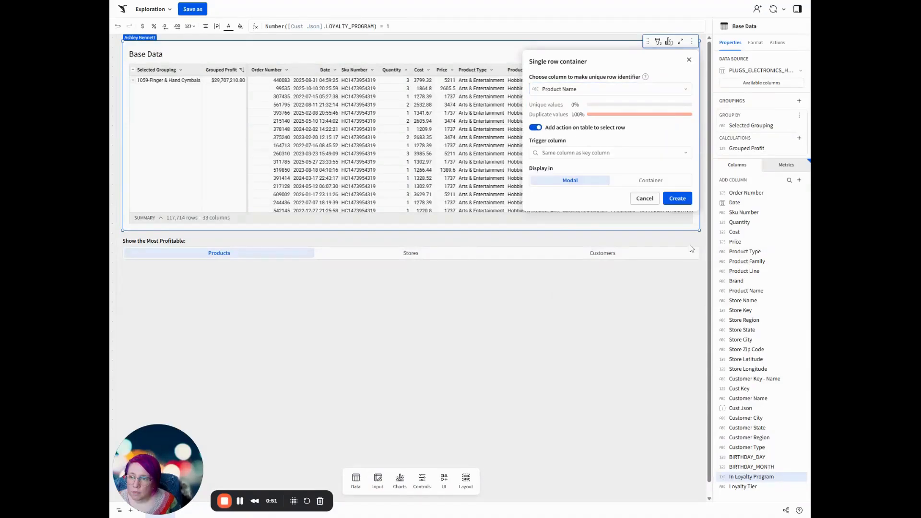
left_click(580, 154)
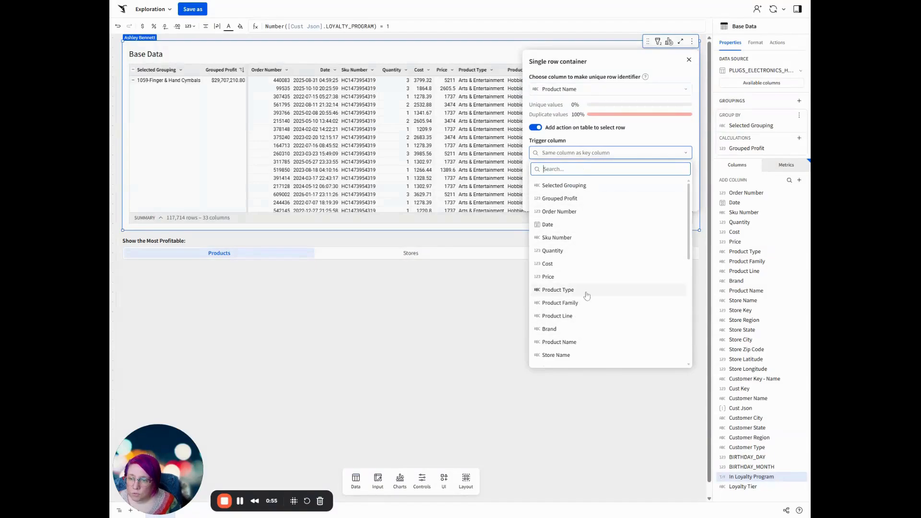
left_click(580, 343)
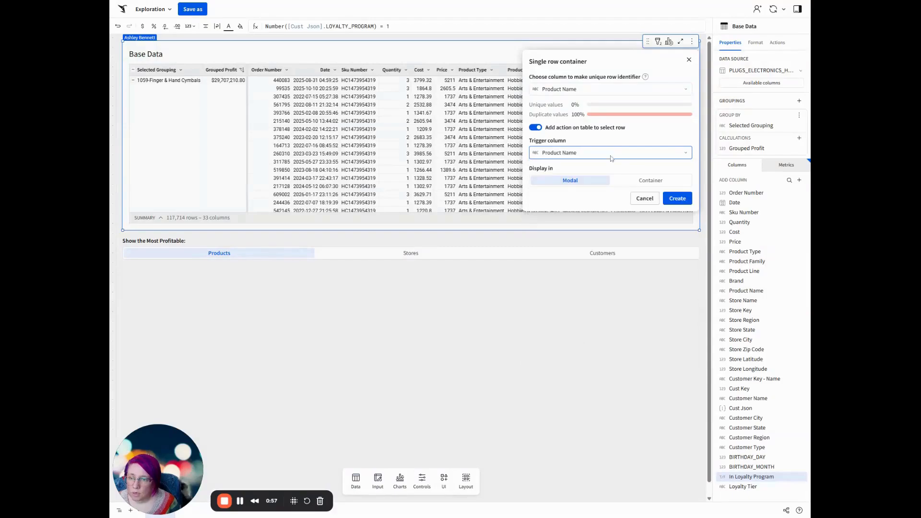
left_click(691, 200)
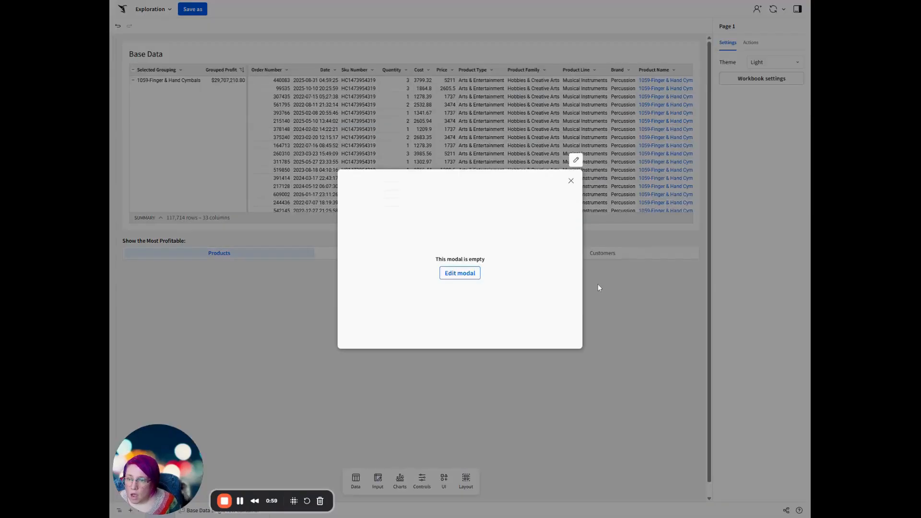
Open the empty modal for editing and rename it "Product Details".
left_click(461, 275)
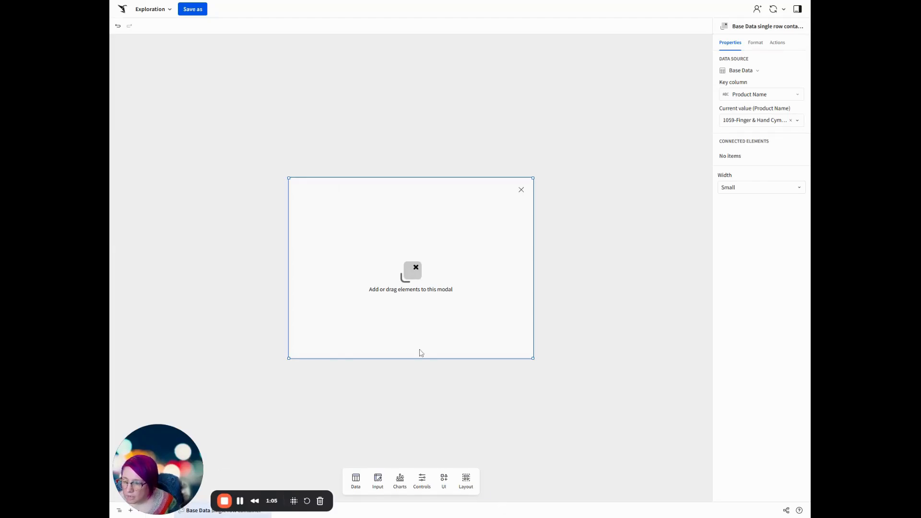
left_click_drag(183, 462, 759, 448)
double_click(190, 511)
type("Product Details")
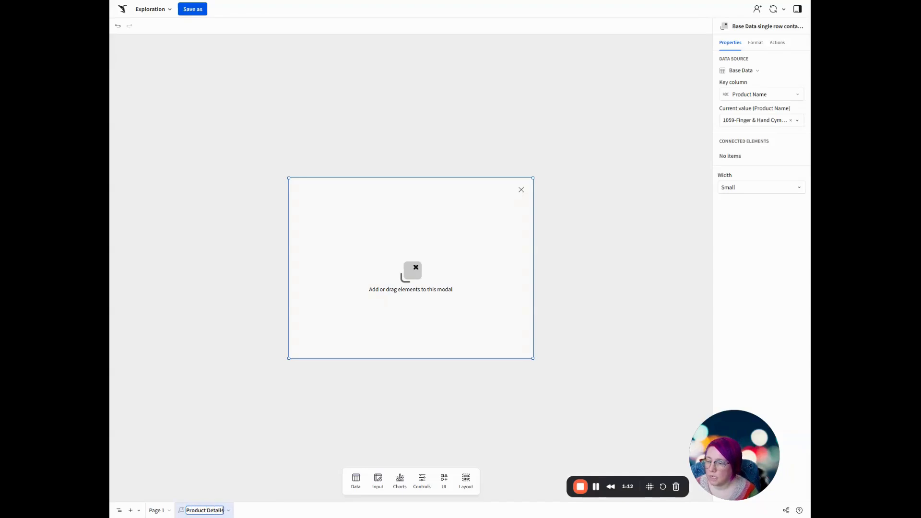
key("Return")
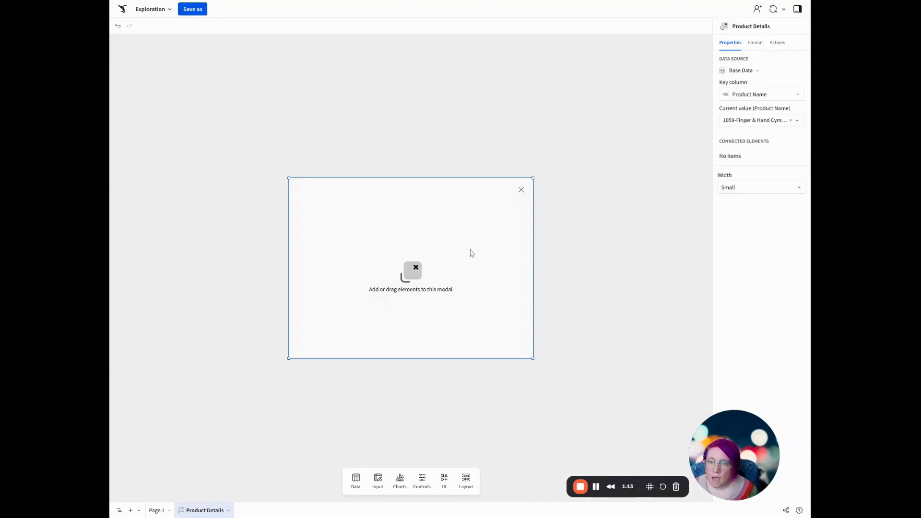
Add a value list element to the Product Details modal.
left_click(446, 482)
left_click_drag(488, 444, 310, 209)
left_click_drag(444, 262, 547, 278)
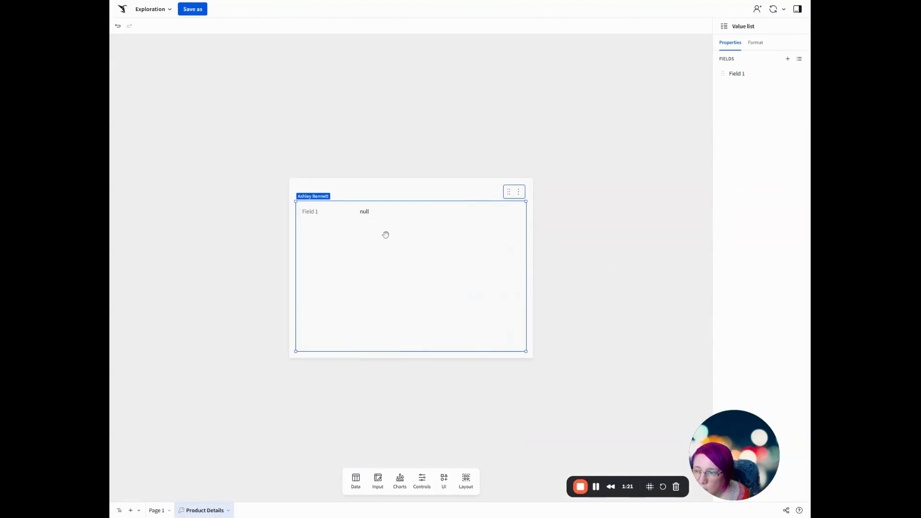
left_click_drag(739, 435, 163, 451)
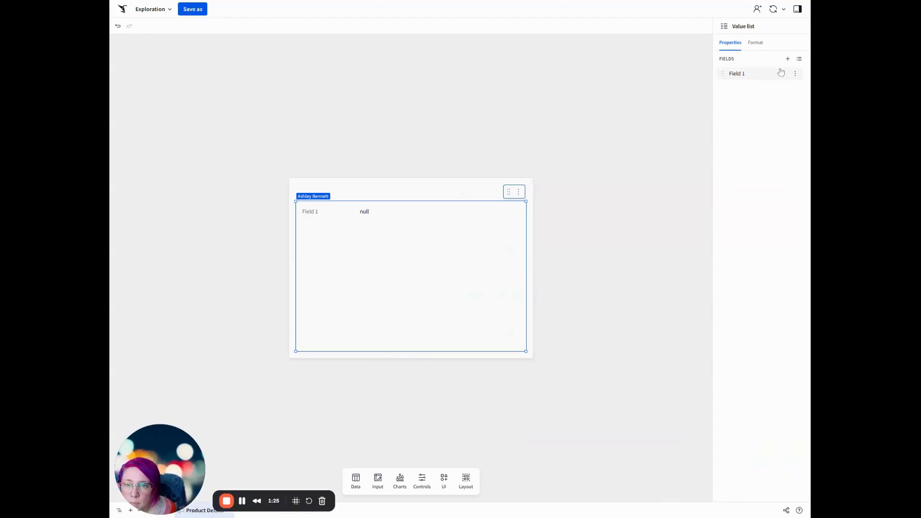
Delete the value list's default Field 1 and add a field with Product Name as its source column.
left_click(796, 75)
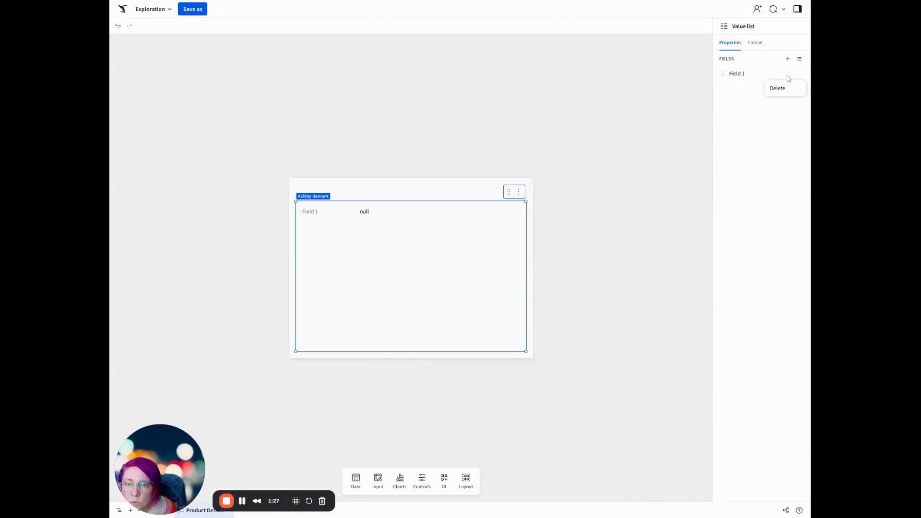
left_click(789, 91)
left_click(788, 58)
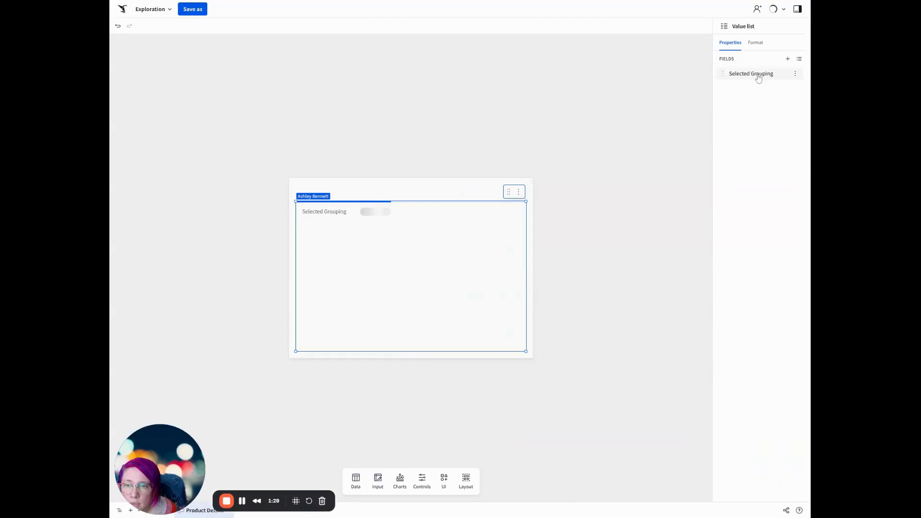
left_click(765, 75)
left_click(649, 152)
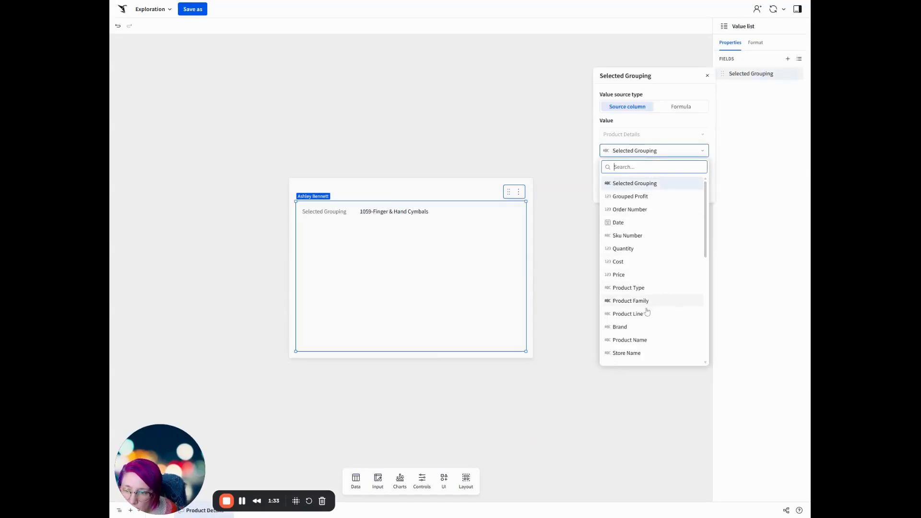
left_click(643, 340)
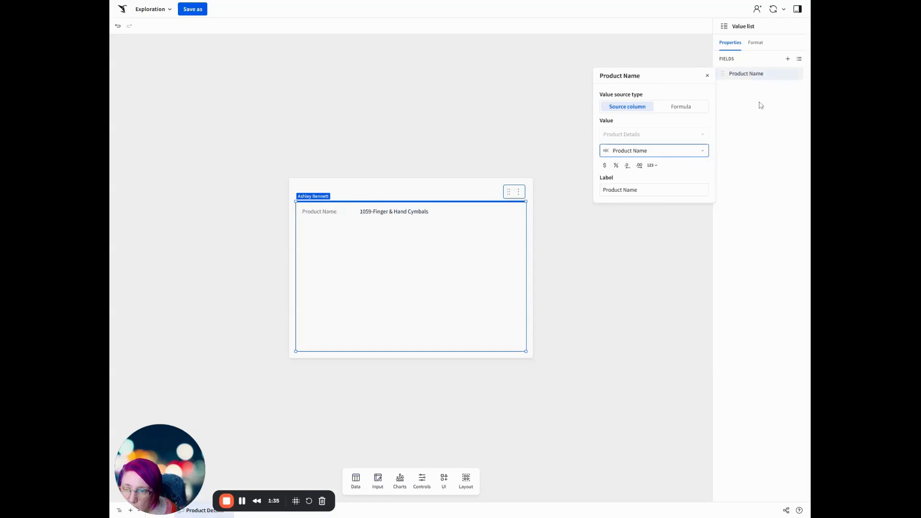
Add a second field to the value list with Product Type as its source column.
left_click(788, 60)
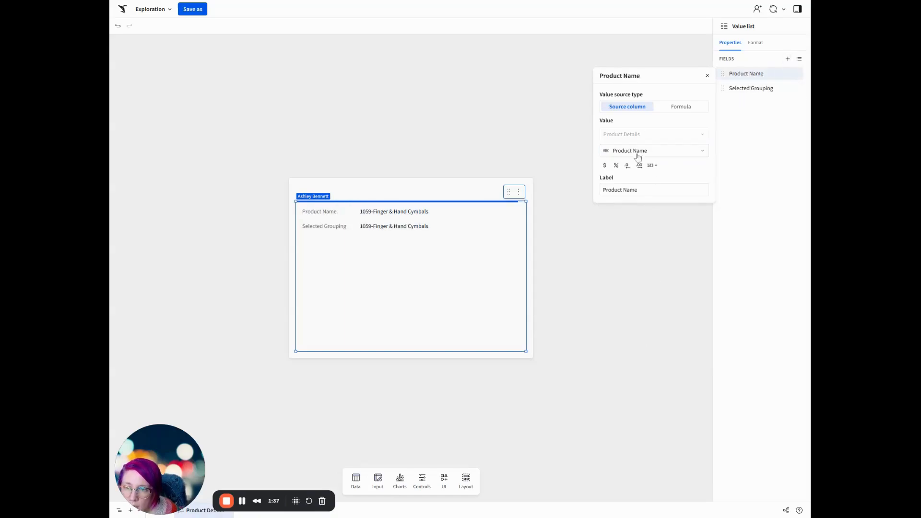
left_click(638, 155)
left_click(757, 108)
left_click(752, 89)
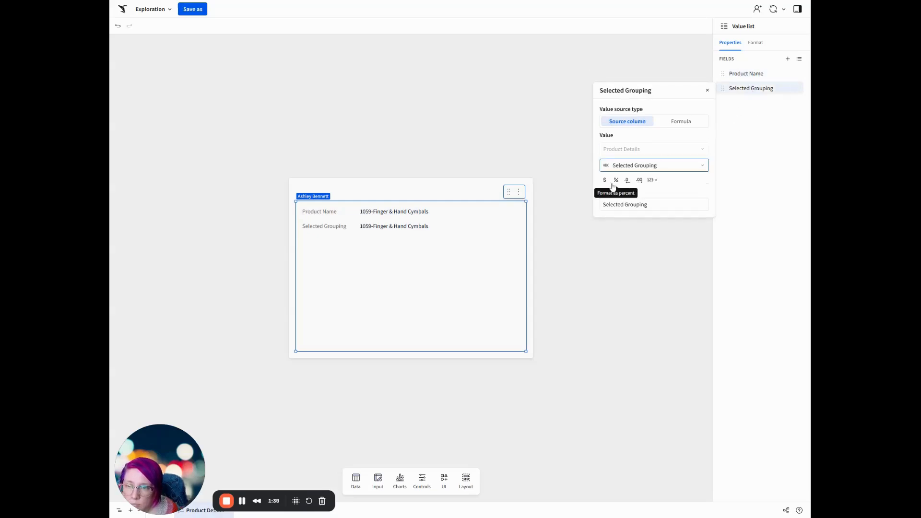
left_click(635, 166)
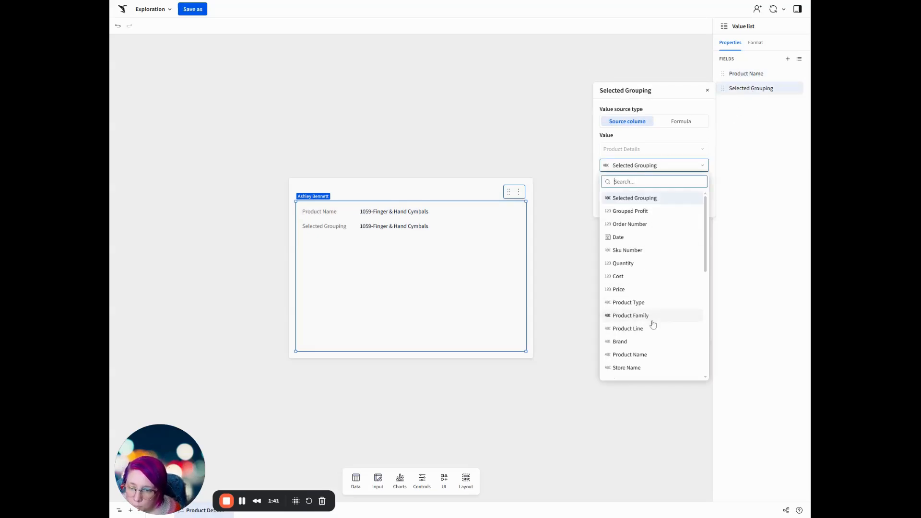
left_click(653, 303)
Add two more fields to the value list, sourced from the Product Family and Product Line columns.
left_click(788, 59)
left_click(763, 102)
left_click(635, 180)
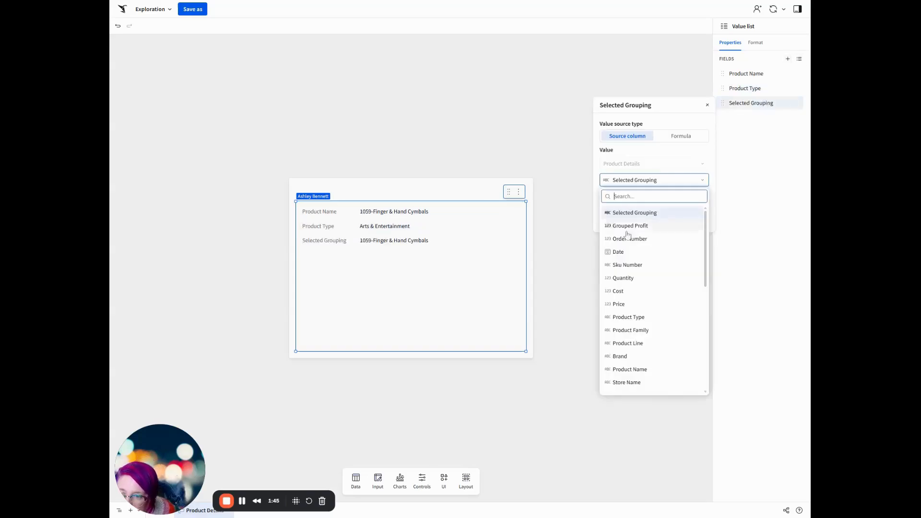
left_click(637, 330)
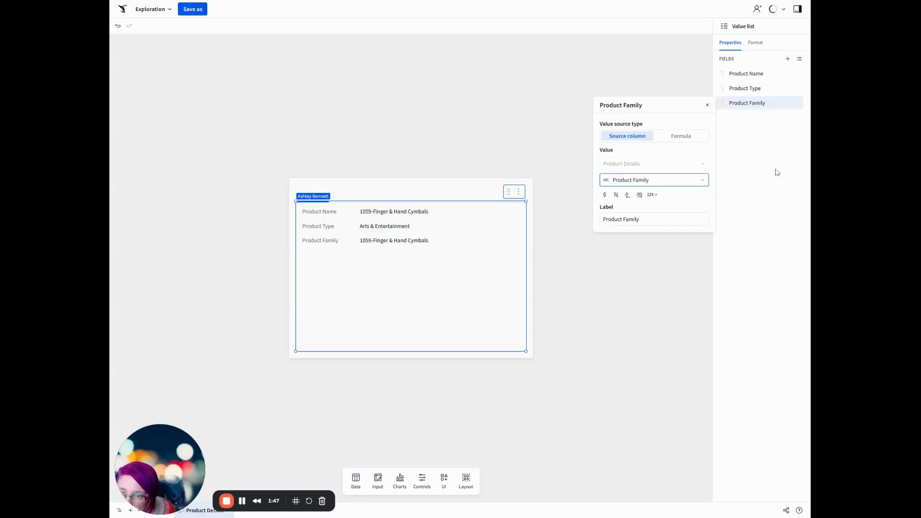
left_click(788, 59)
left_click(751, 117)
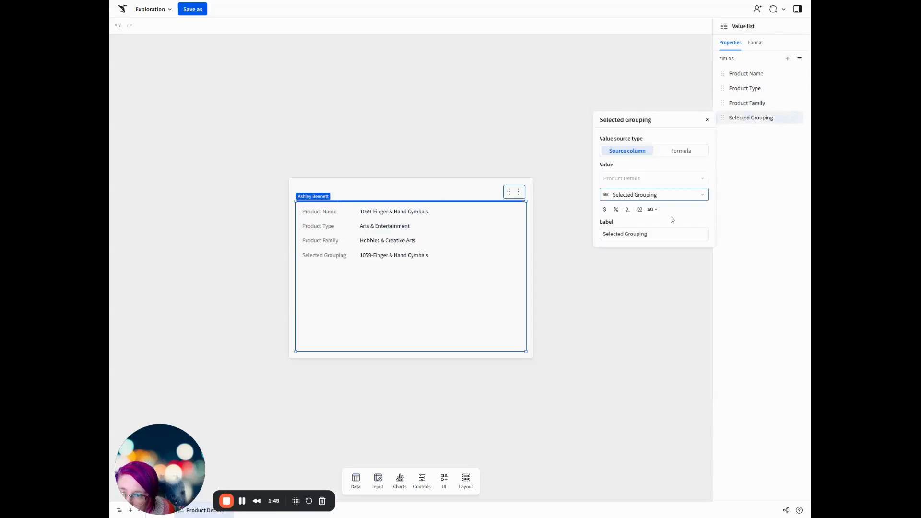
left_click(645, 195)
left_click(652, 358)
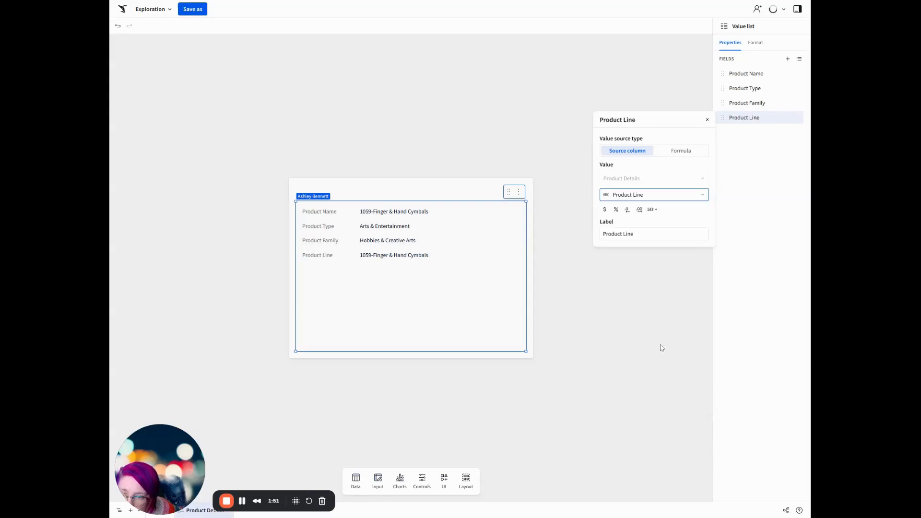
Add fields for the Brand and Sku Number columns to the value list.
left_click(787, 59)
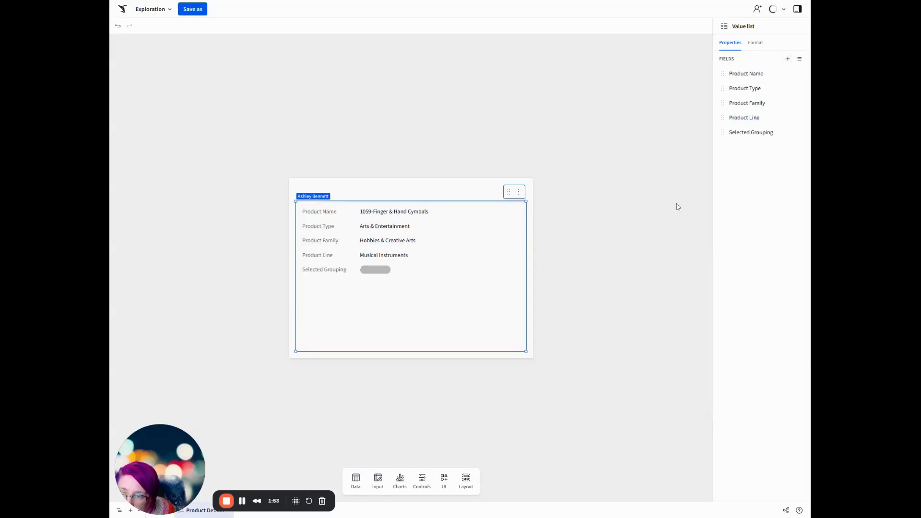
left_click(749, 134)
left_click(640, 212)
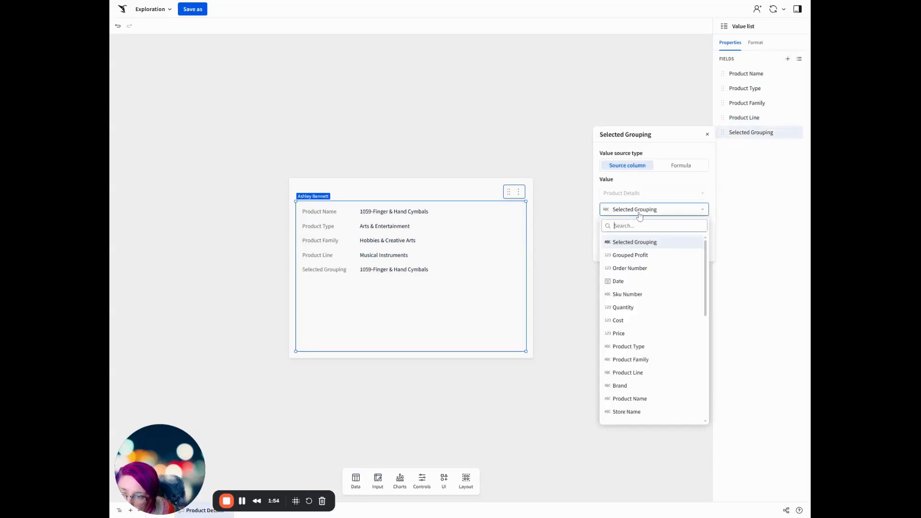
left_click(625, 386)
left_click(788, 58)
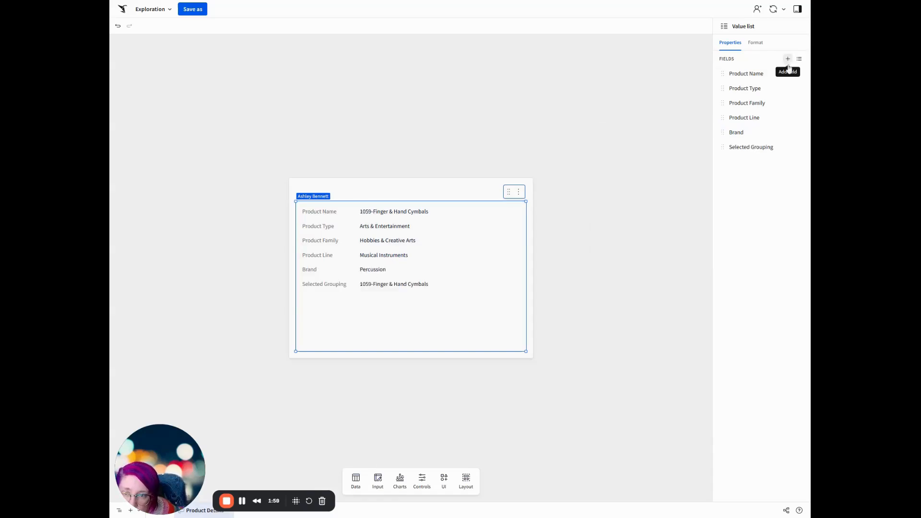
left_click(754, 147)
left_click(658, 225)
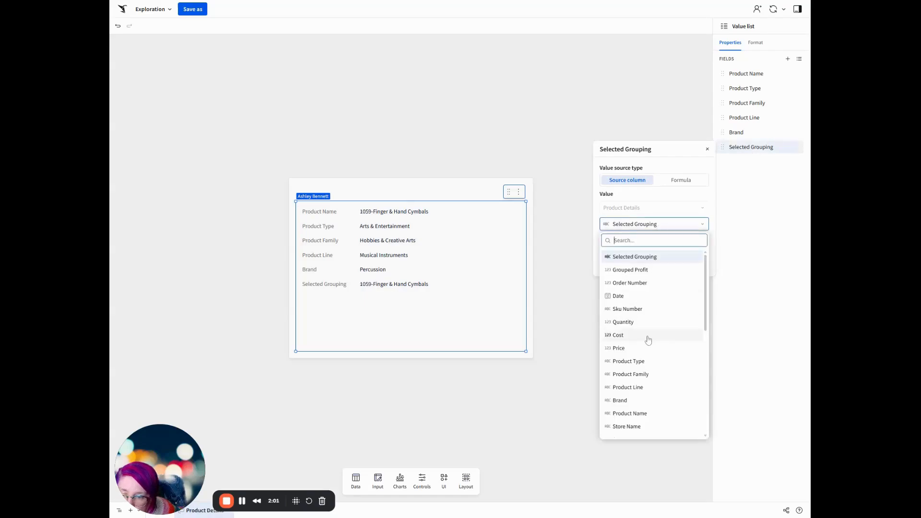
left_click(632, 309)
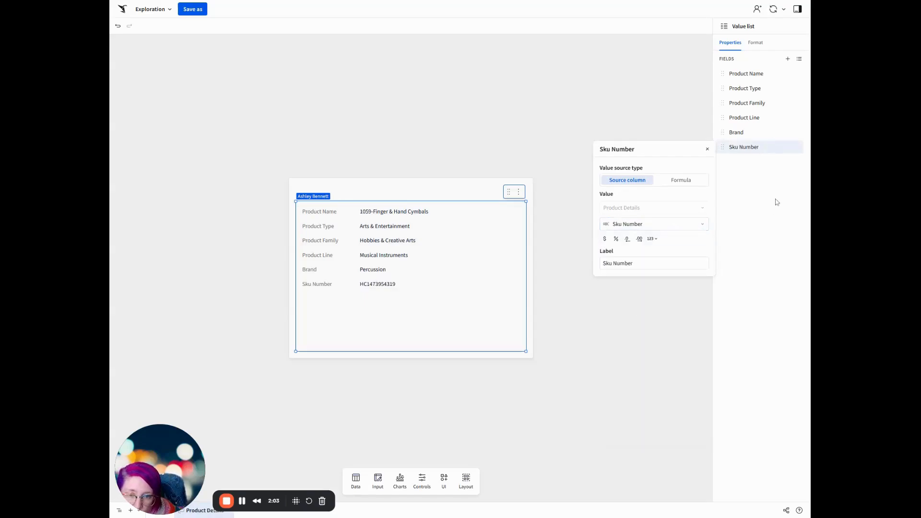
Add a field sourced from Grouped Profit to the value list and label it "Total Product Profit".
left_click(788, 58)
left_click(751, 161)
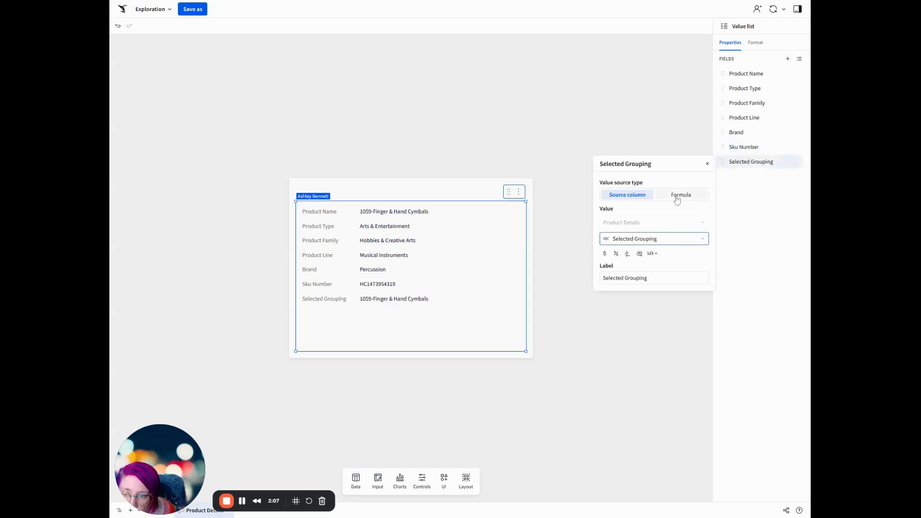
left_click(640, 242)
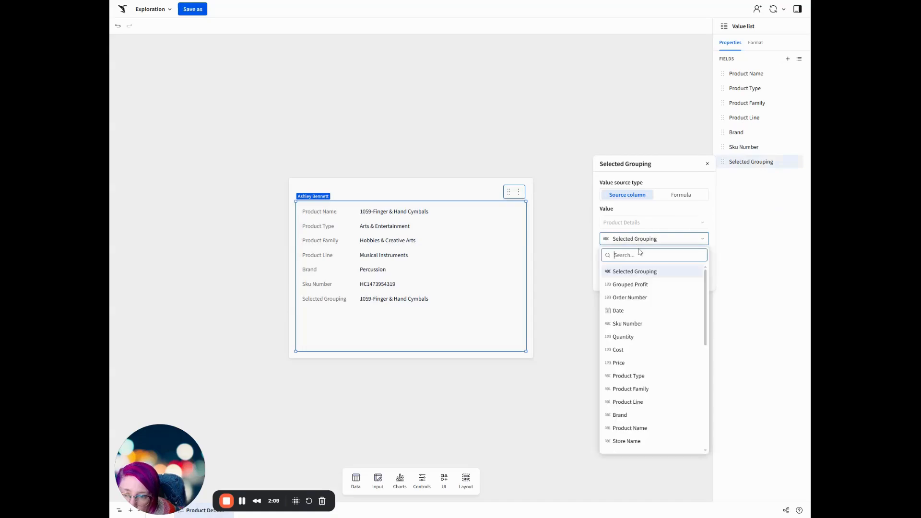
left_click(630, 285)
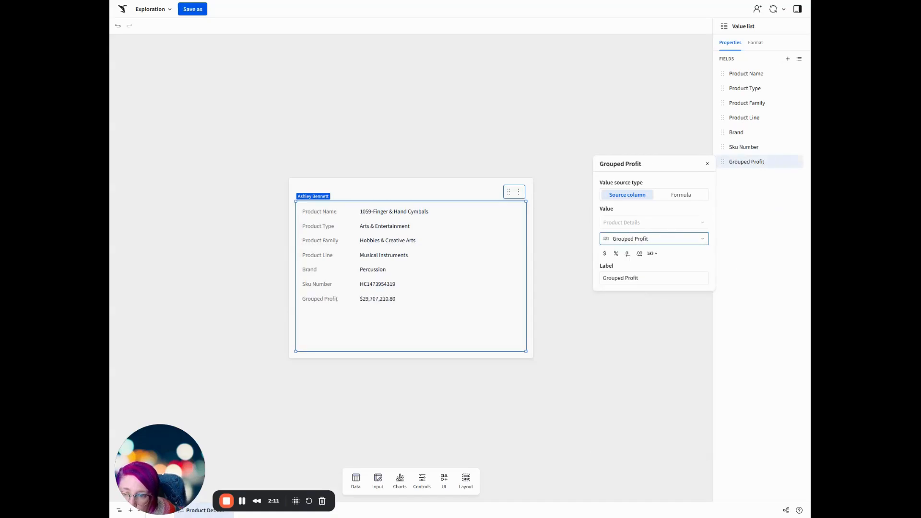
double_click(615, 279)
type("Total Product")
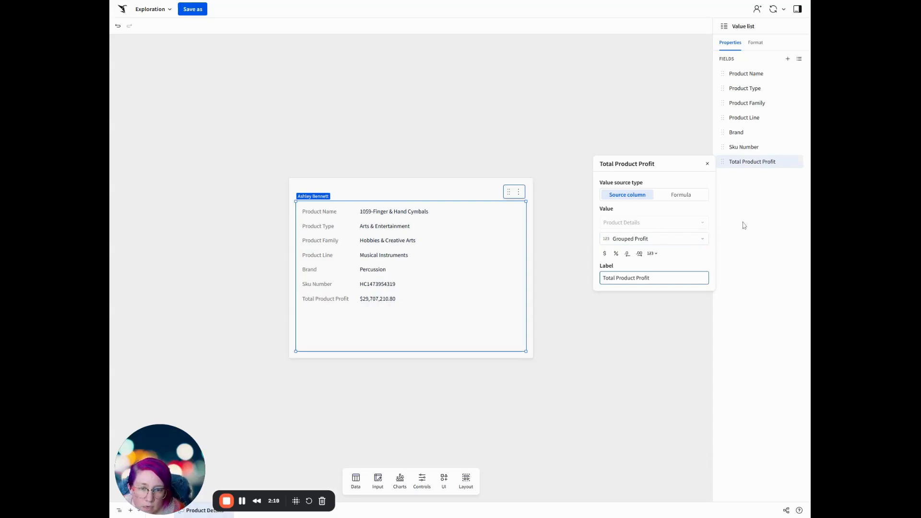
Add a field to the value list that uses the formula Sum([Product Details/Quantity]).
left_click(788, 59)
left_click(748, 178)
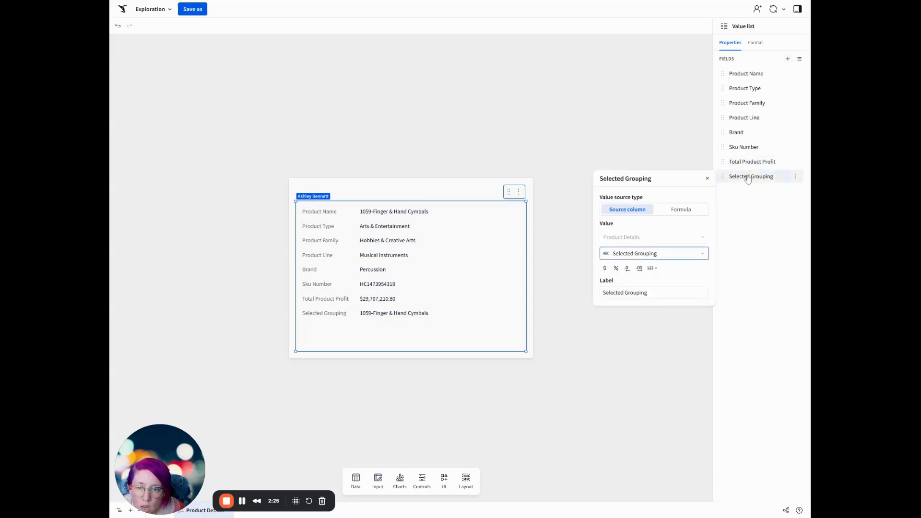
left_click(677, 210)
left_click(651, 238)
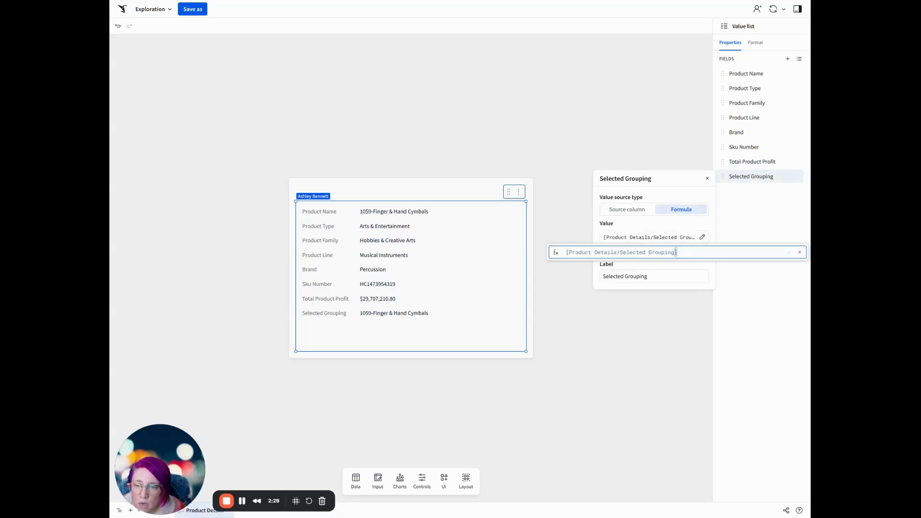
key("ctrl+a")
type("su")
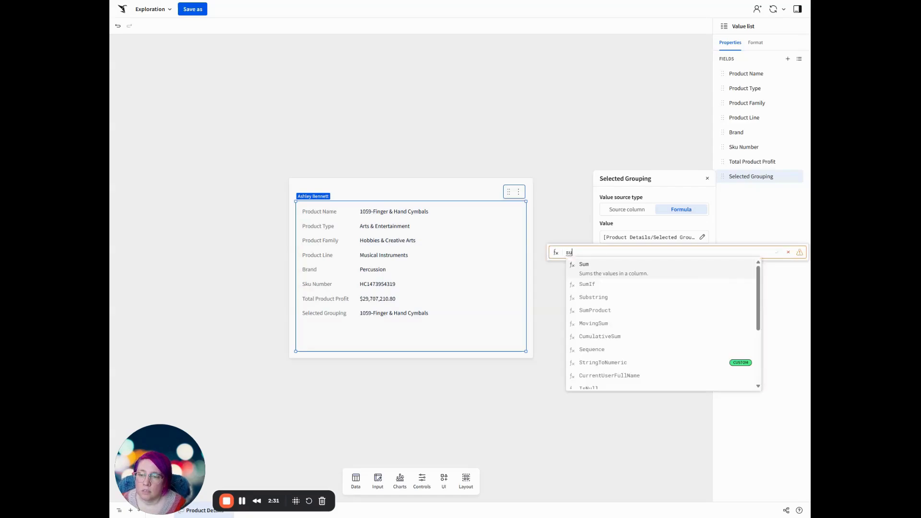
type("m(produ")
key("Tab")
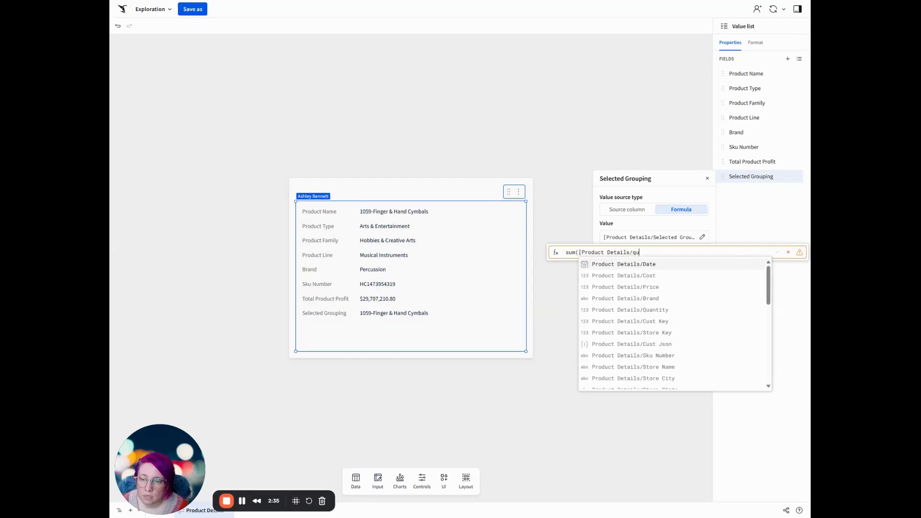
type("qu")
key("Tab")
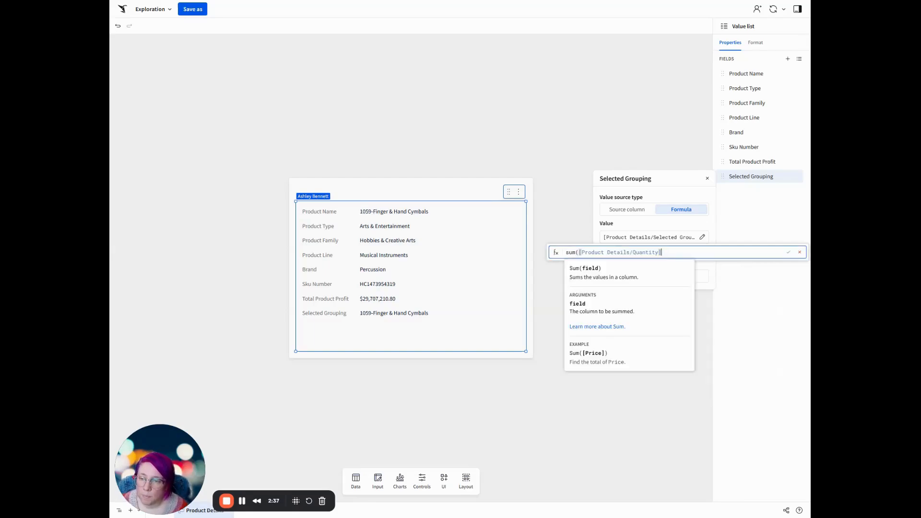
key("Return")
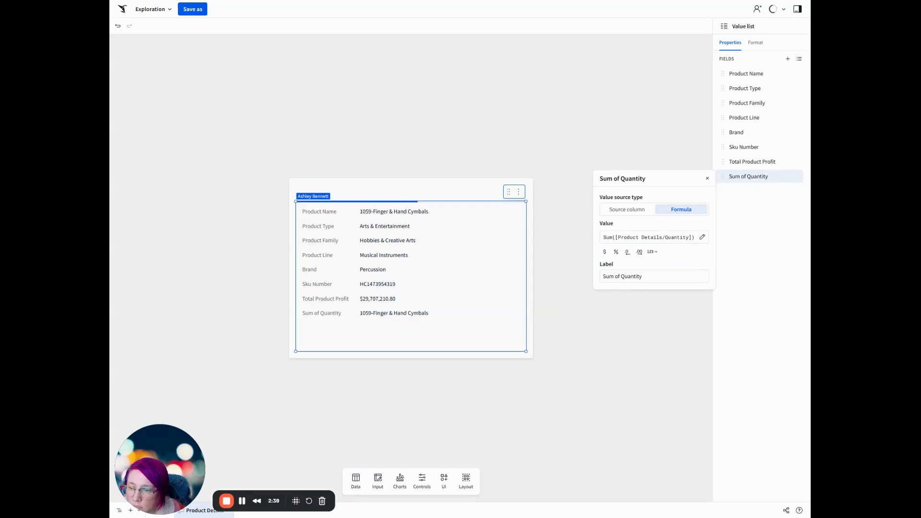
Label the quantity field "Total Quantity Sold" and format it as a whole number.
left_click(684, 276)
type("Total")
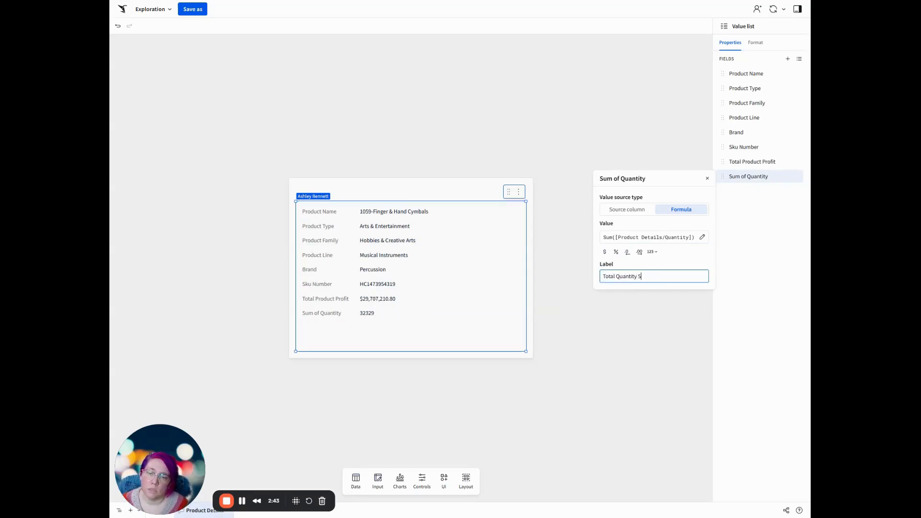
key("Return")
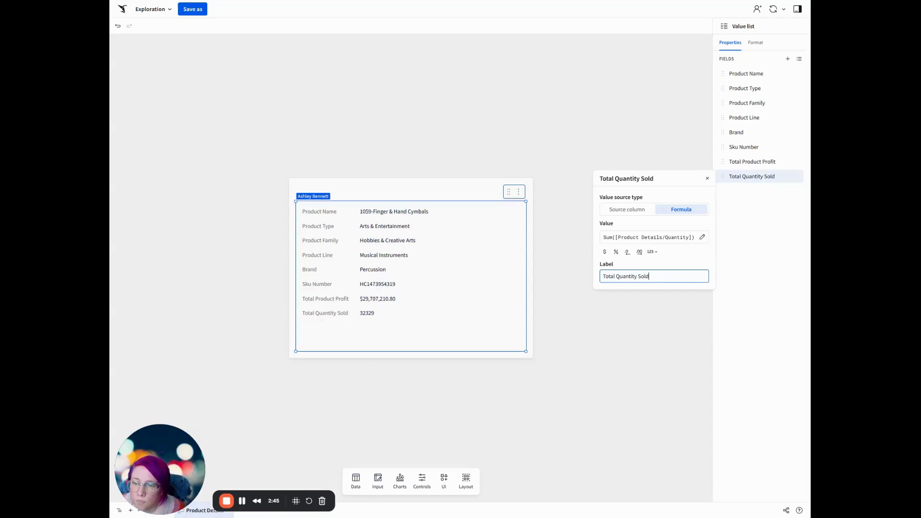
left_click(652, 252)
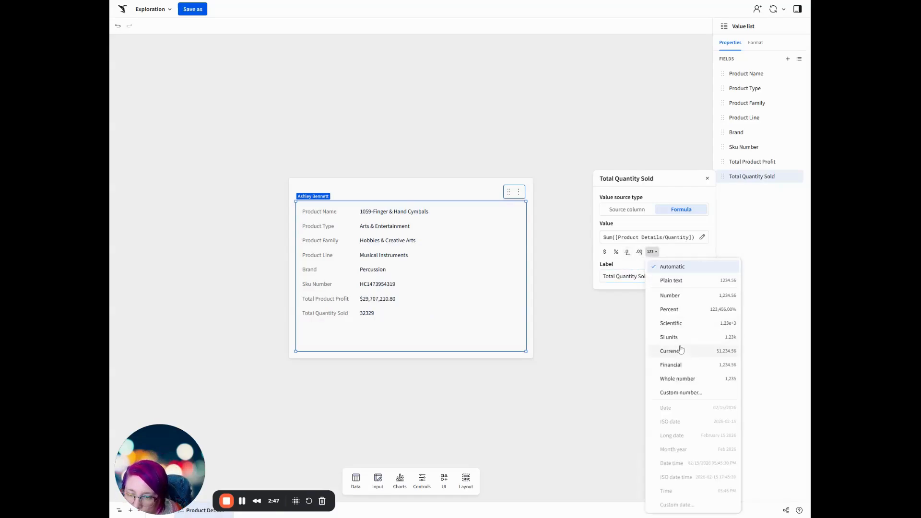
left_click(691, 379)
left_click(776, 292)
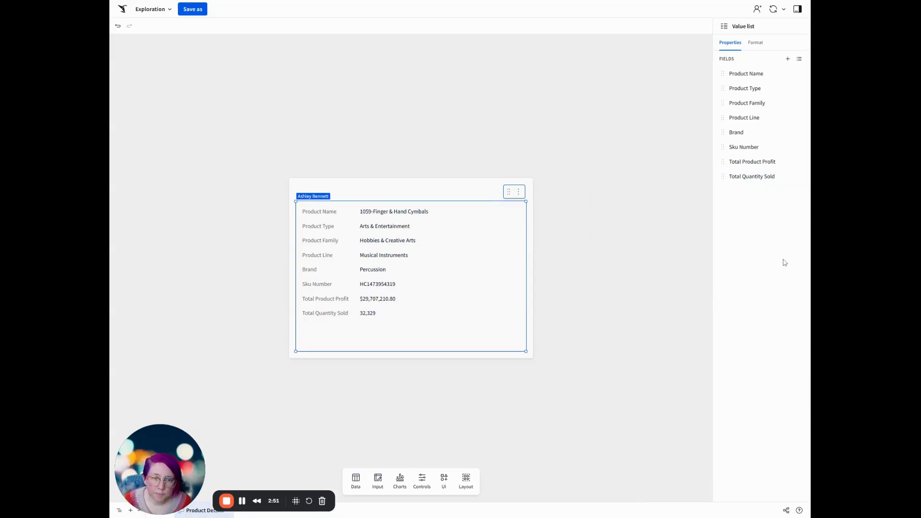
Shorten the value list to fit its fields and place a full-width KPI chart beneath it in the modal.
left_click_drag(411, 351, 411, 322)
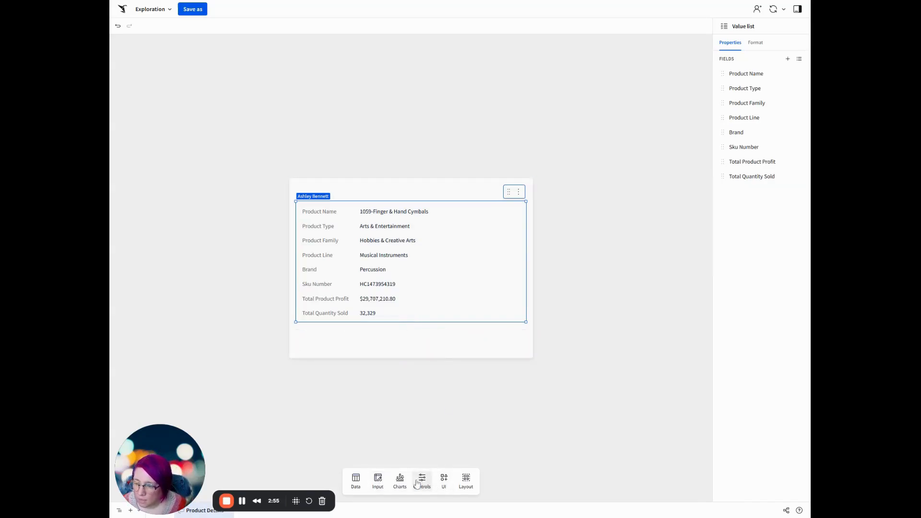
left_click(399, 482)
left_click_drag(356, 373, 336, 336)
left_click_drag(415, 435, 413, 336)
left_click(416, 396)
left_click(416, 389)
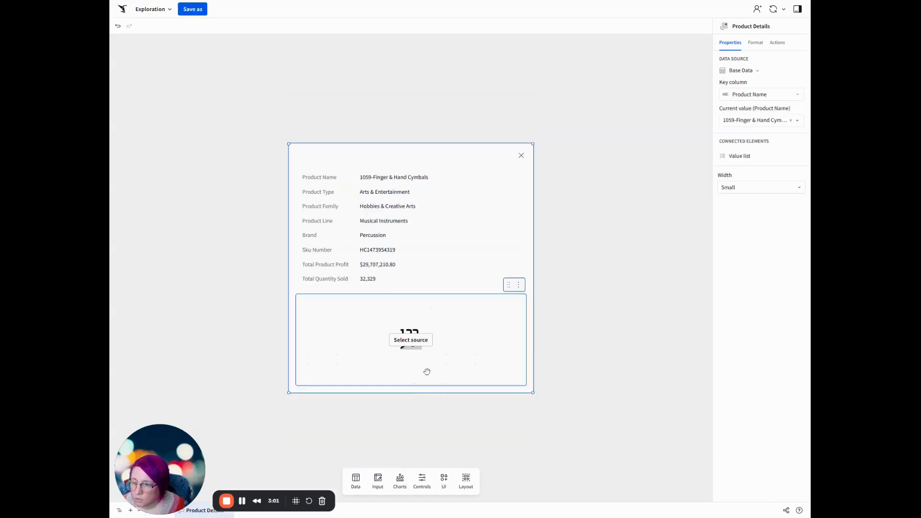
left_click(416, 382)
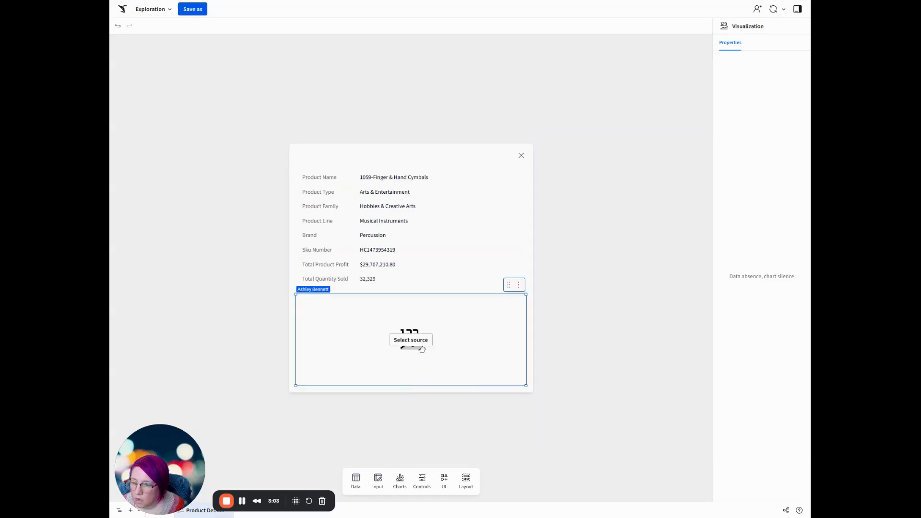
Set Base Data as the KPI chart's source and use the Profit metric as its value.
left_click(411, 340)
left_click(479, 272)
left_click(415, 294)
left_click(436, 318)
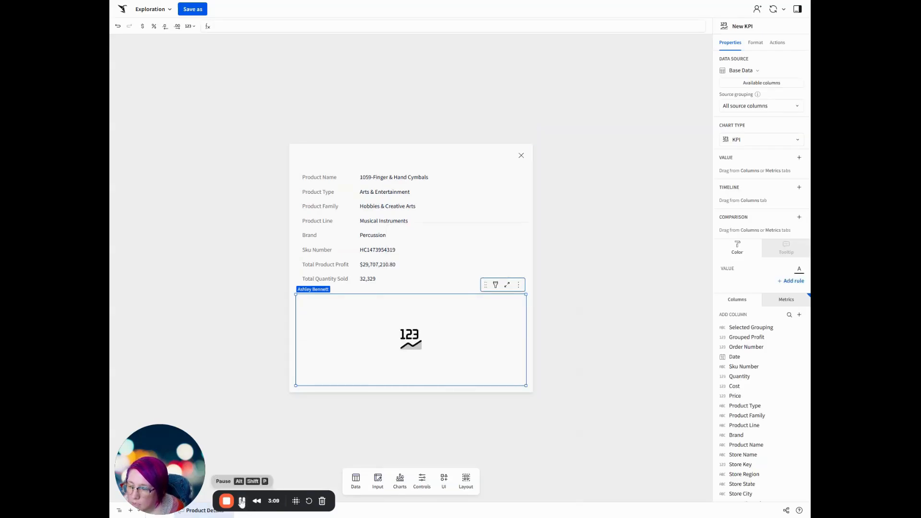
left_click(799, 158)
left_click(747, 107)
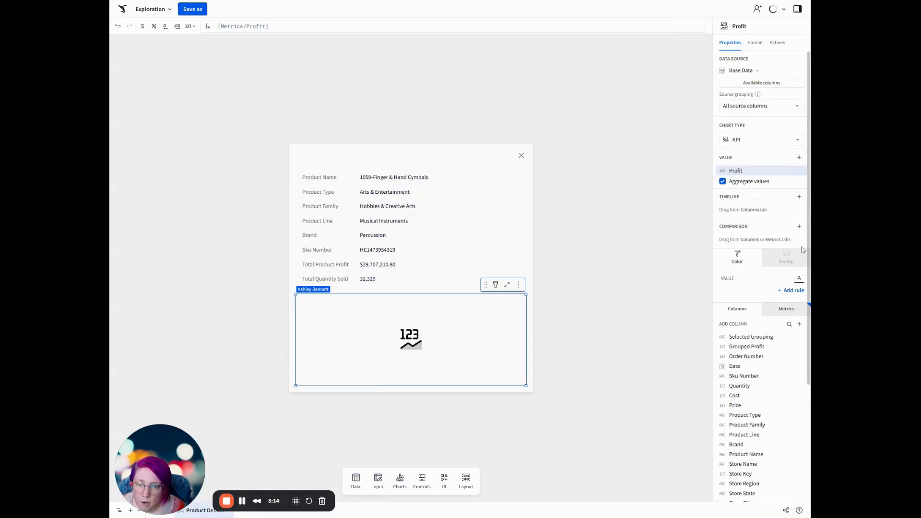
Add Date as the KPI's timeline and compare its value with the previous month.
left_click(800, 197)
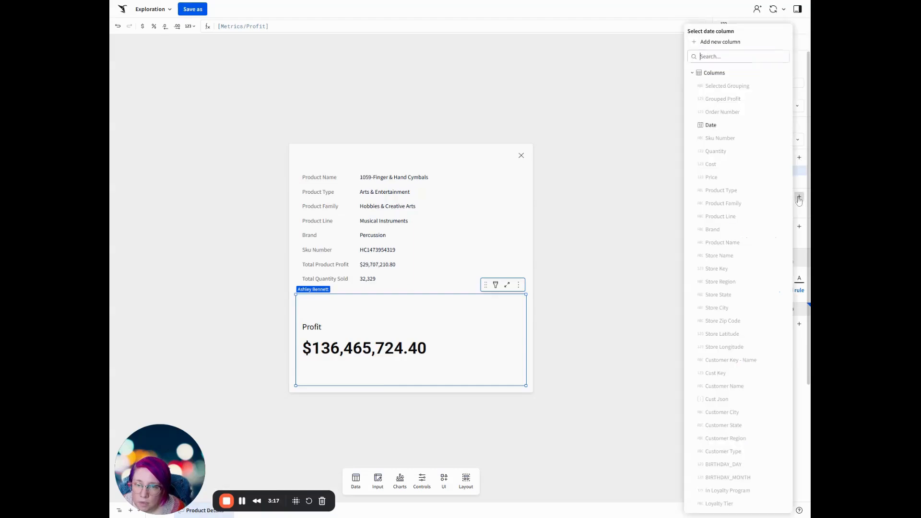
left_click(737, 126)
left_click(755, 262)
left_click(744, 275)
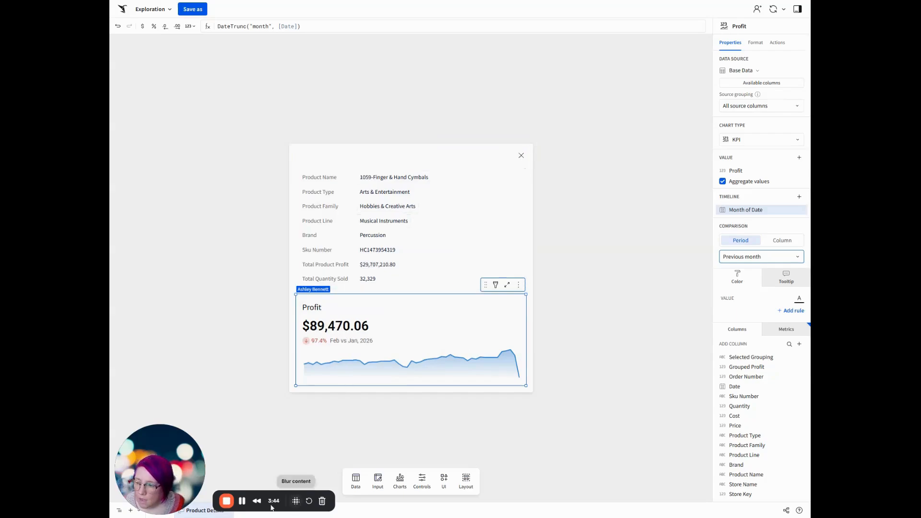
Rename the Page 1 page as "Data".
left_click_drag(182, 463, 774, 451)
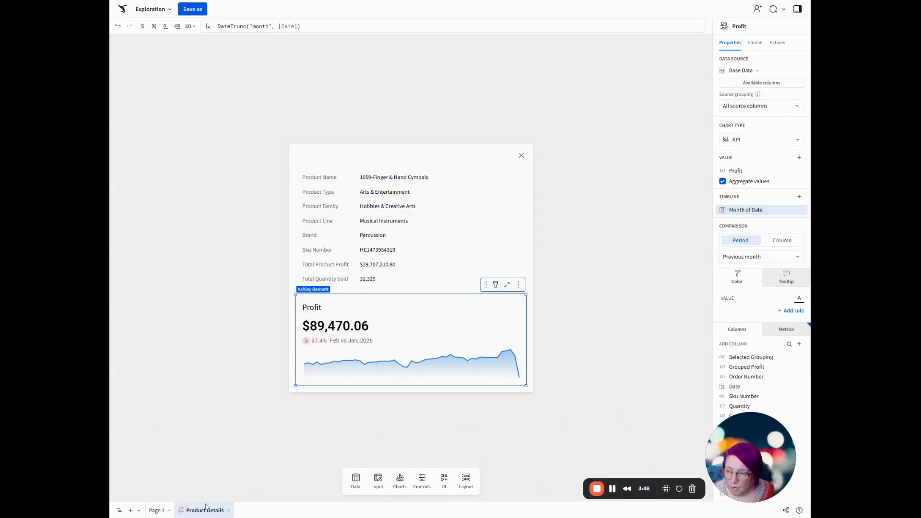
left_click(154, 511)
type("Data")
key("Return")
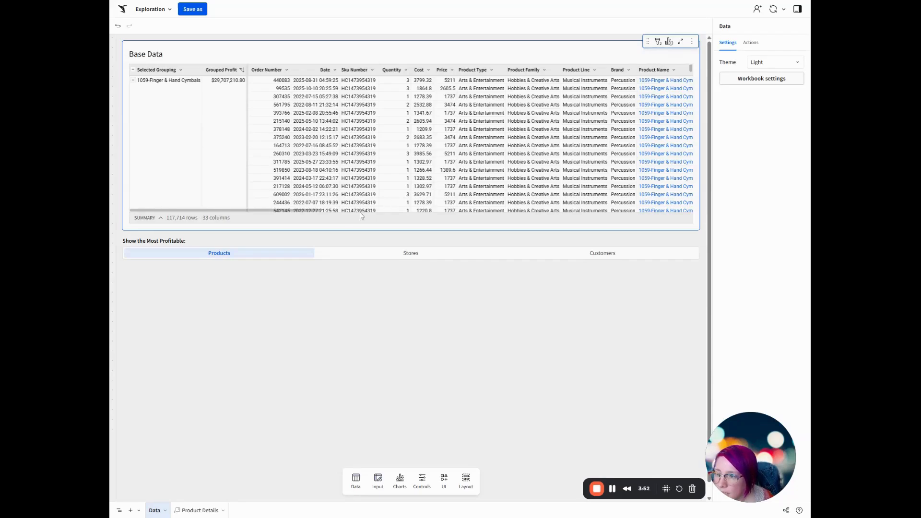
Start a single row container from the Base Data table with Store Name as its unique row identifier.
left_click_drag(300, 211, 391, 210)
left_click(455, 69)
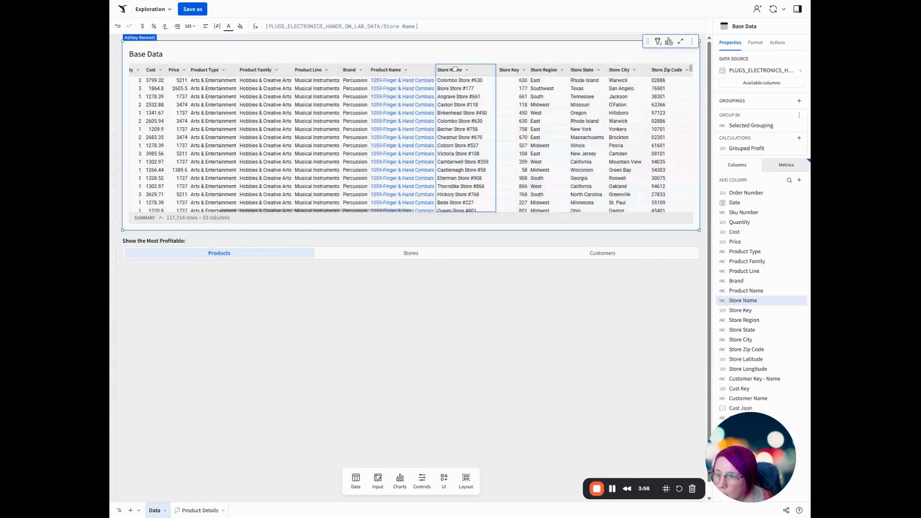
left_click_drag(378, 211, 260, 219)
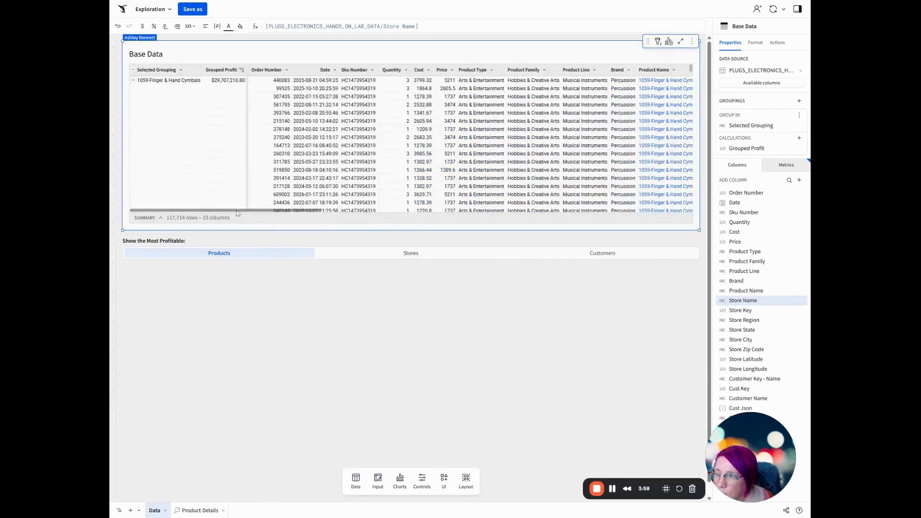
left_click(165, 69)
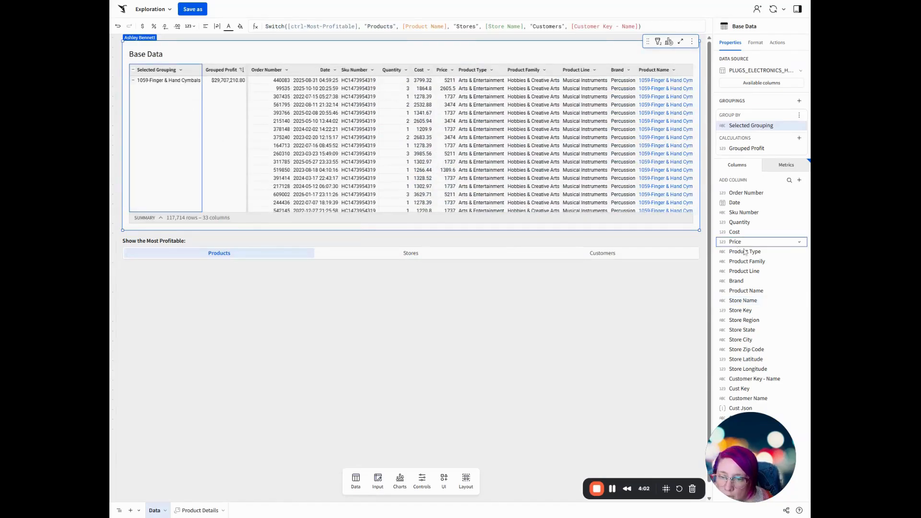
left_click(770, 303)
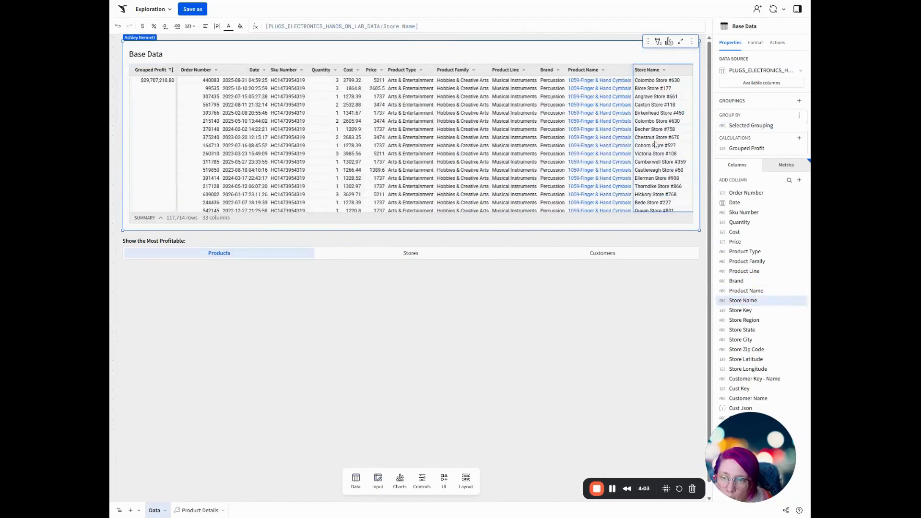
left_click(669, 41)
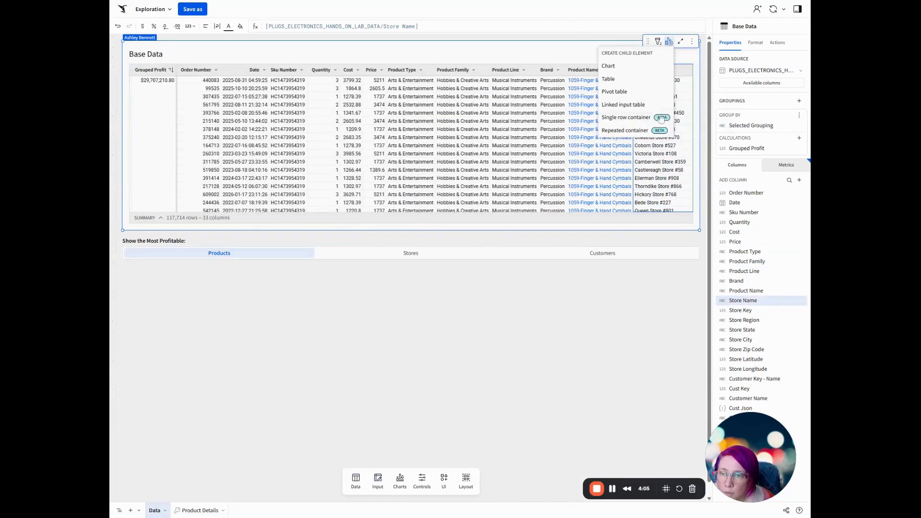
left_click(633, 118)
left_click(615, 88)
scroll(583, 250, "down", 2)
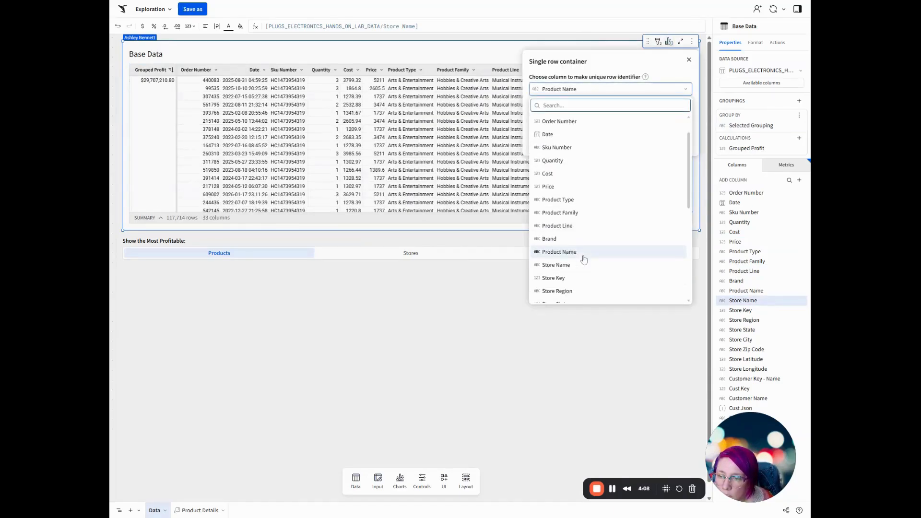
left_click(582, 258)
Add a row-selecting action triggered by the Store Name column and create the single row container as a modal.
left_click(591, 128)
left_click(589, 157)
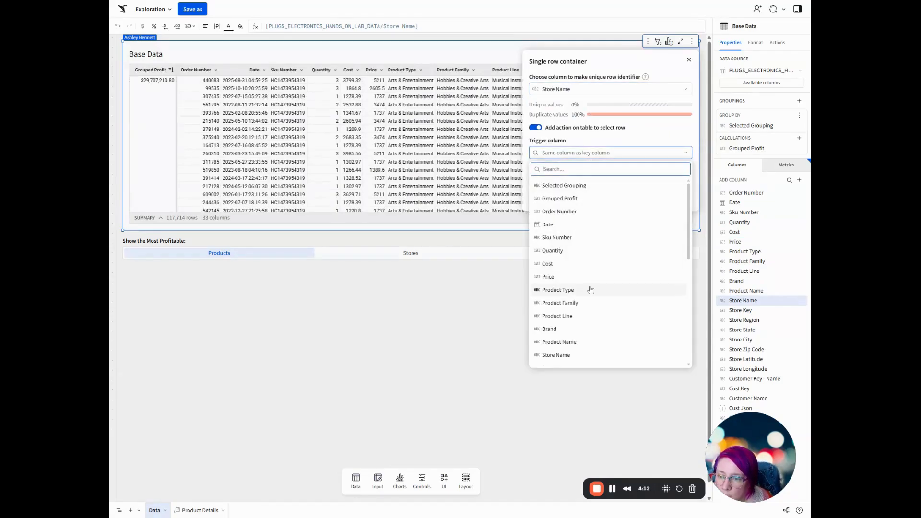
left_click(572, 355)
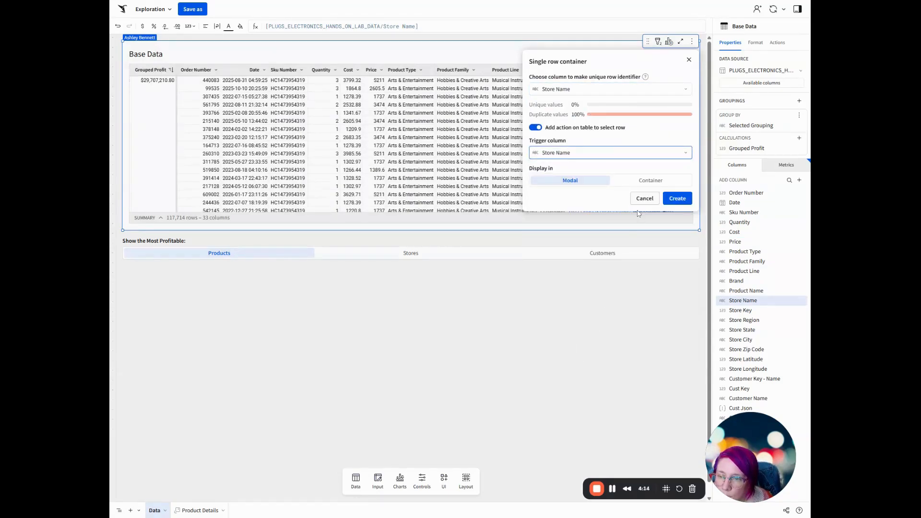
left_click(675, 198)
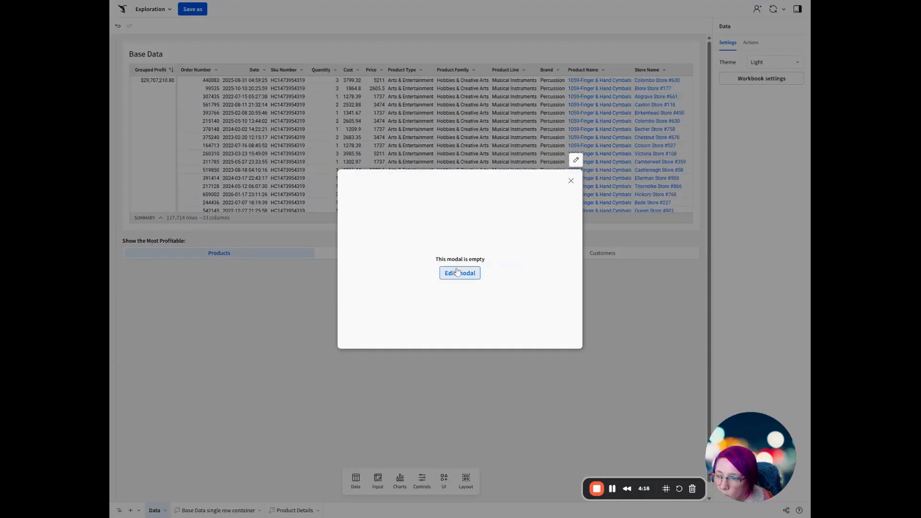
Open the empty store modal for editing and place a value list across its full area.
left_click(458, 272)
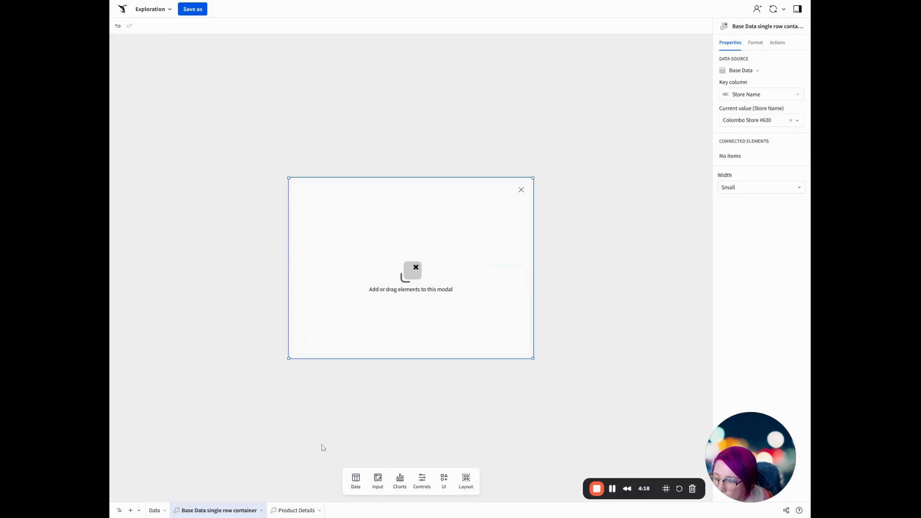
left_click(443, 479)
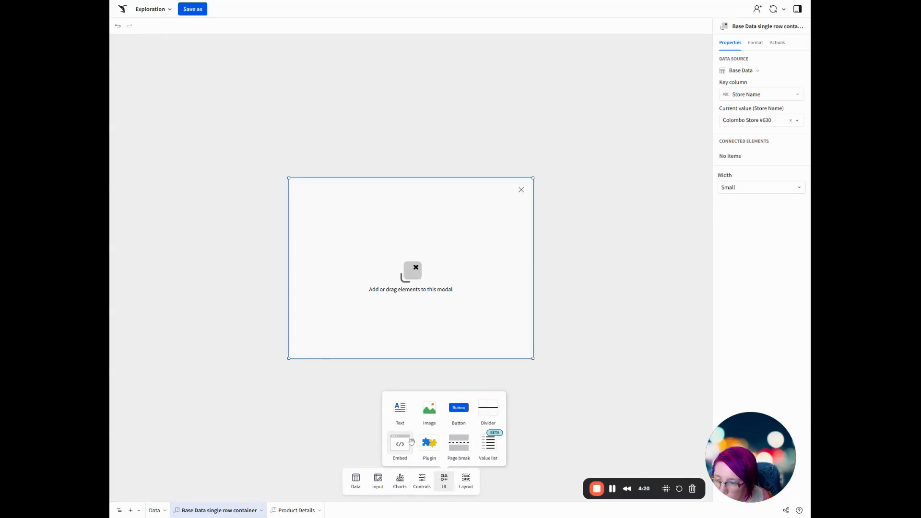
left_click_drag(488, 443, 298, 217)
left_click_drag(448, 280, 572, 267)
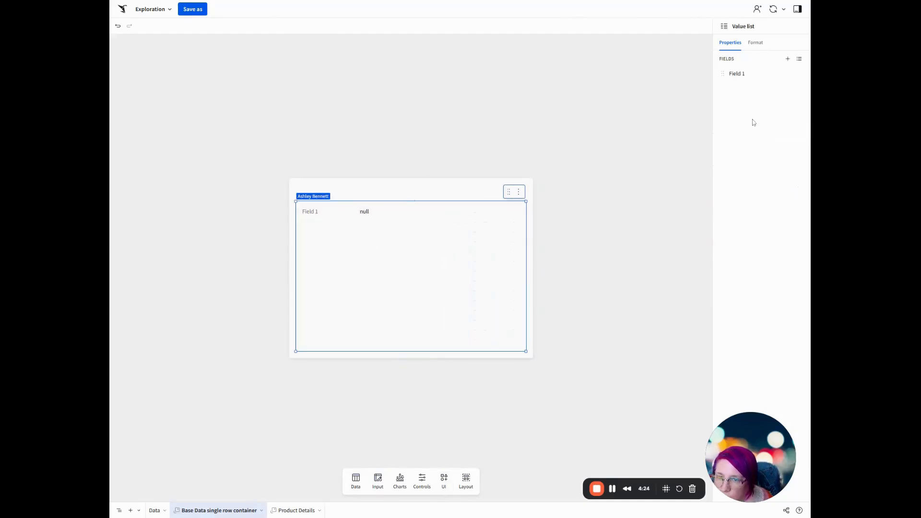
Set the source column of the value list's first field to Store Name.
left_click(796, 73)
left_click(782, 86)
left_click(788, 59)
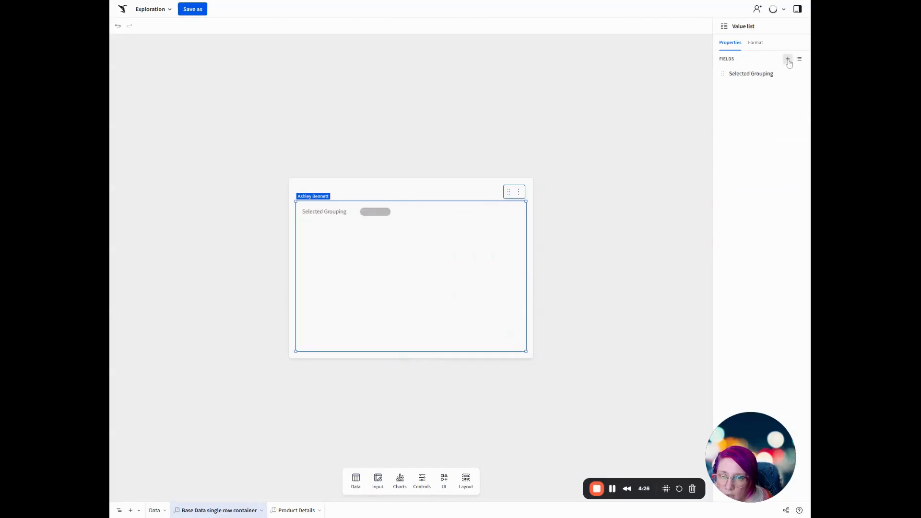
left_click(760, 77)
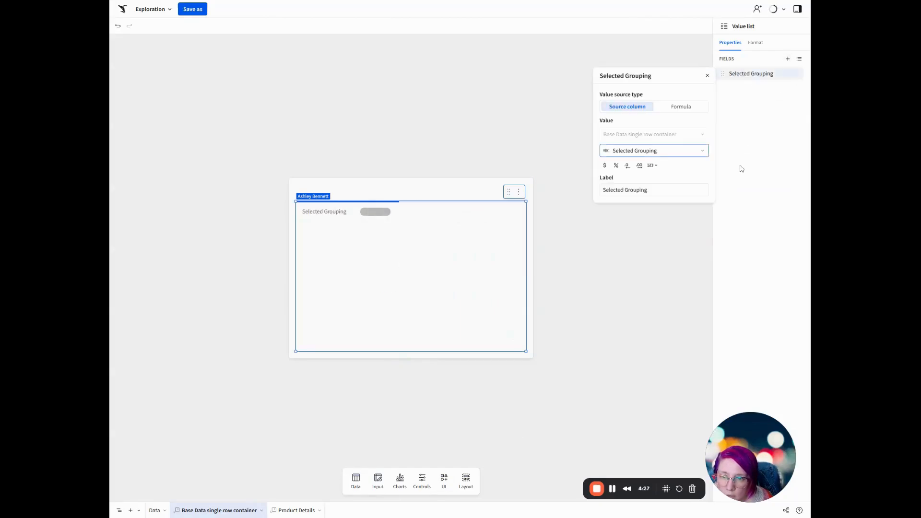
left_click(648, 152)
scroll(659, 326, "down", 4)
scroll(657, 268, "up", 2)
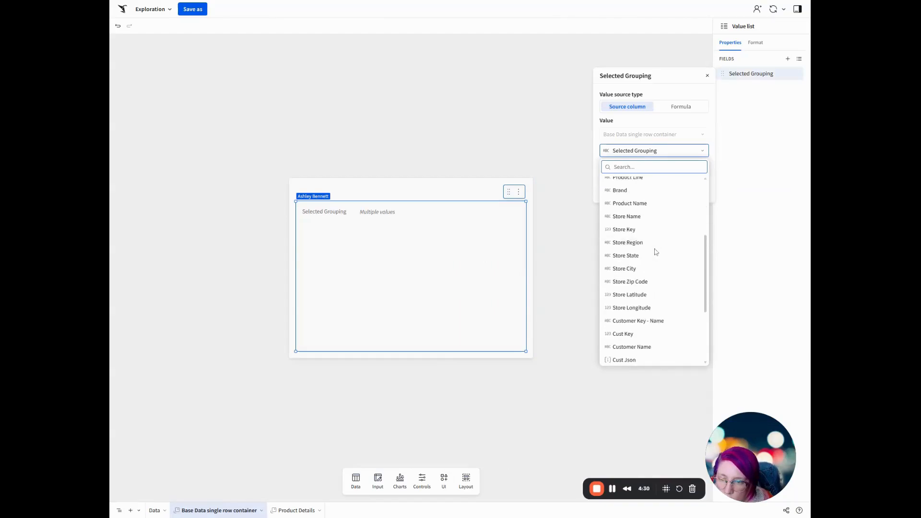
left_click(642, 272)
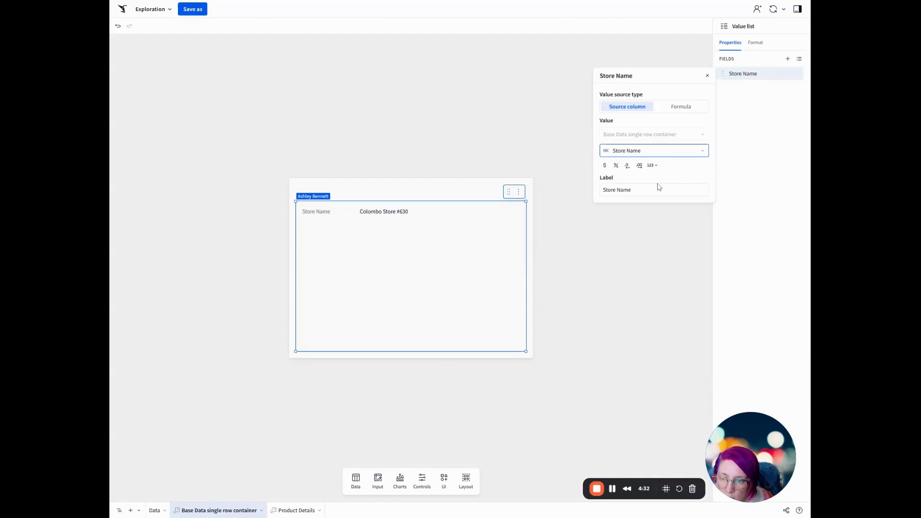
Add a second field to the store value list and set its source column to Store Region.
left_click(788, 58)
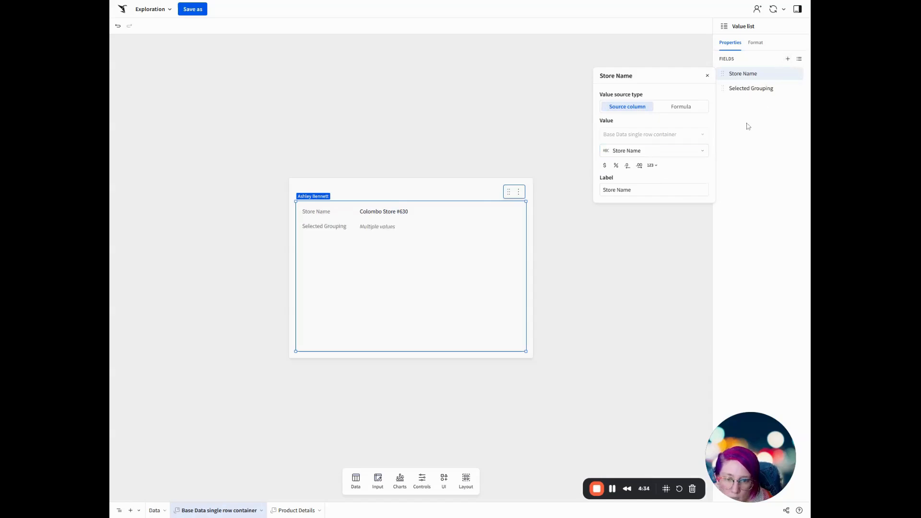
left_click(655, 157)
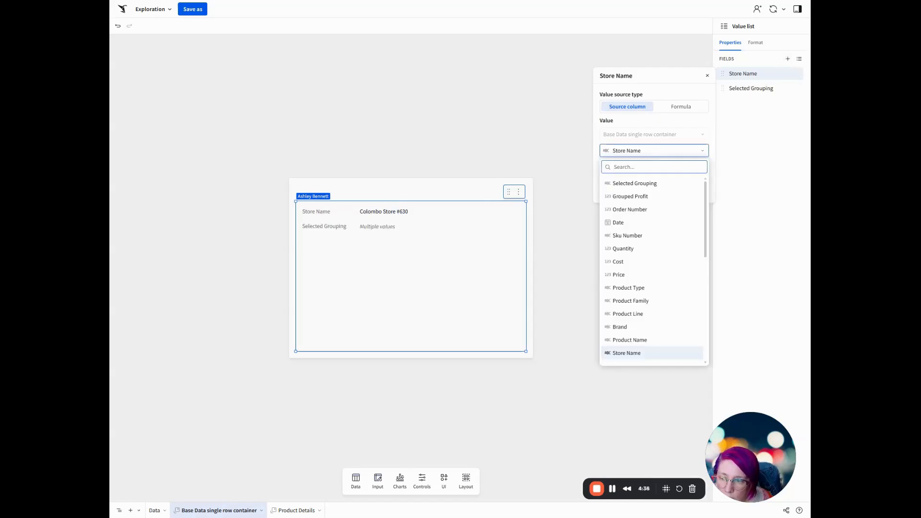
left_click(751, 139)
left_click(753, 89)
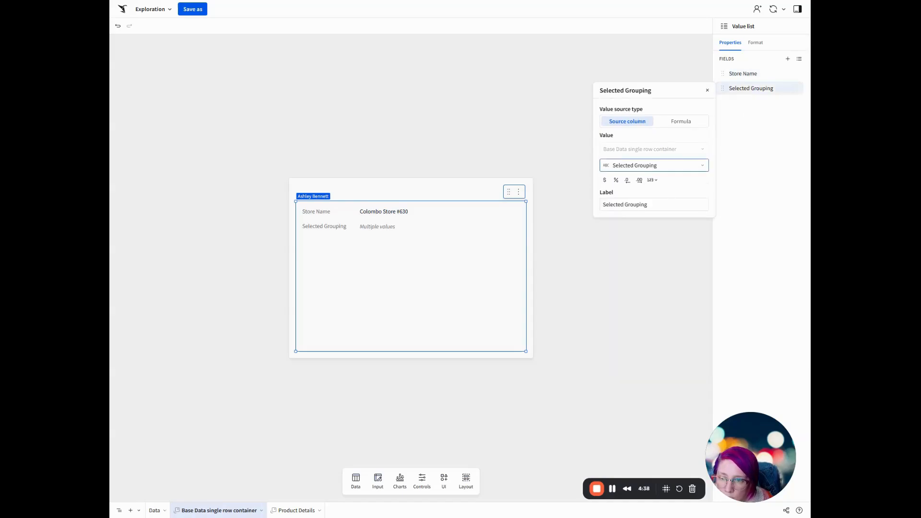
left_click(644, 167)
scroll(639, 312, "down", 3)
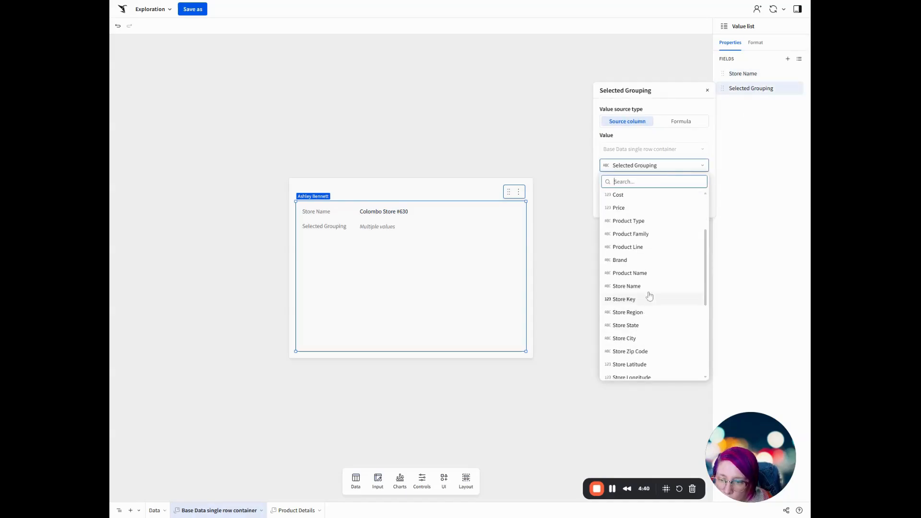
left_click(647, 313)
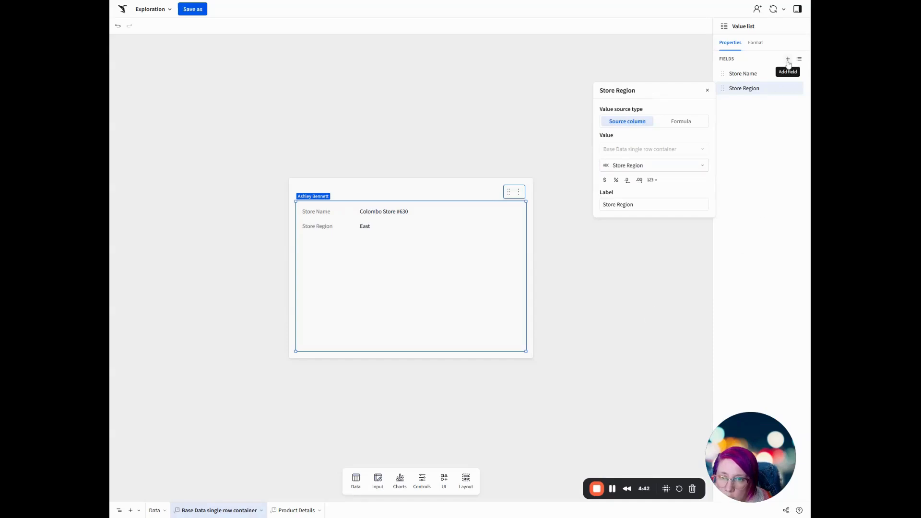
Add a third field to the store value list with Store State as its source column.
left_click(755, 105)
left_click(653, 181)
scroll(643, 268, "down", 2)
scroll(641, 307, "down", 2)
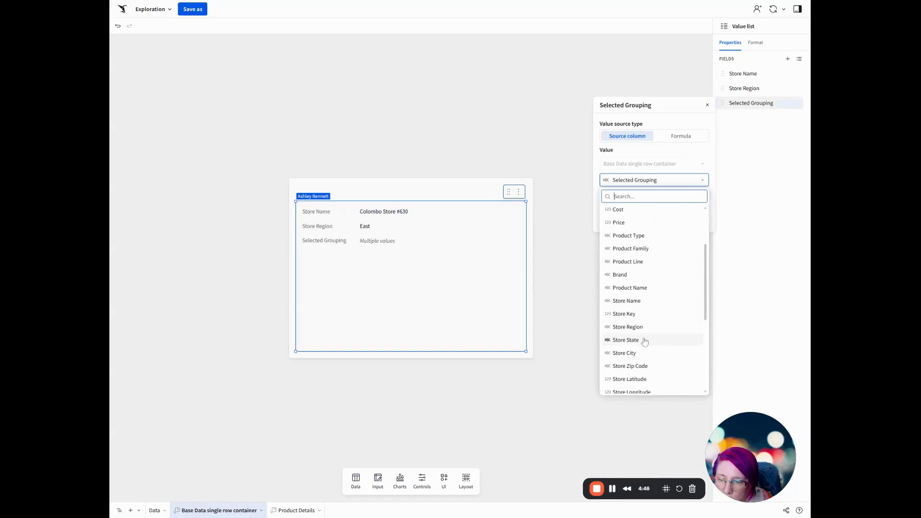
left_click(643, 339)
Add a fourth field to the store value list with Store City as its source column.
left_click(787, 59)
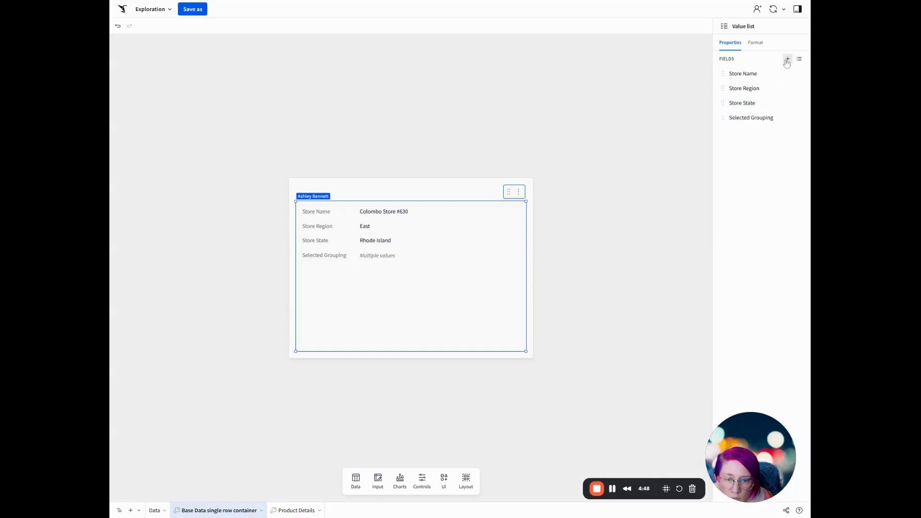
left_click(757, 118)
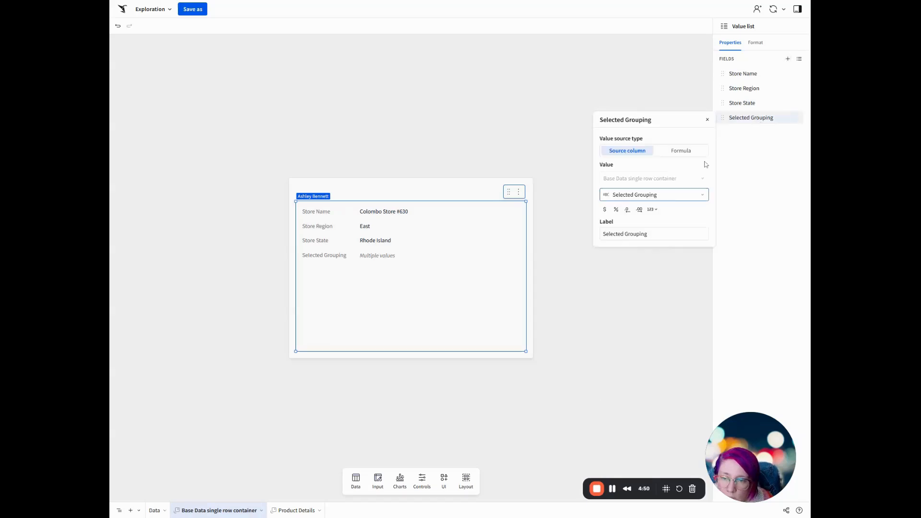
left_click(669, 195)
scroll(640, 313, "down", 3)
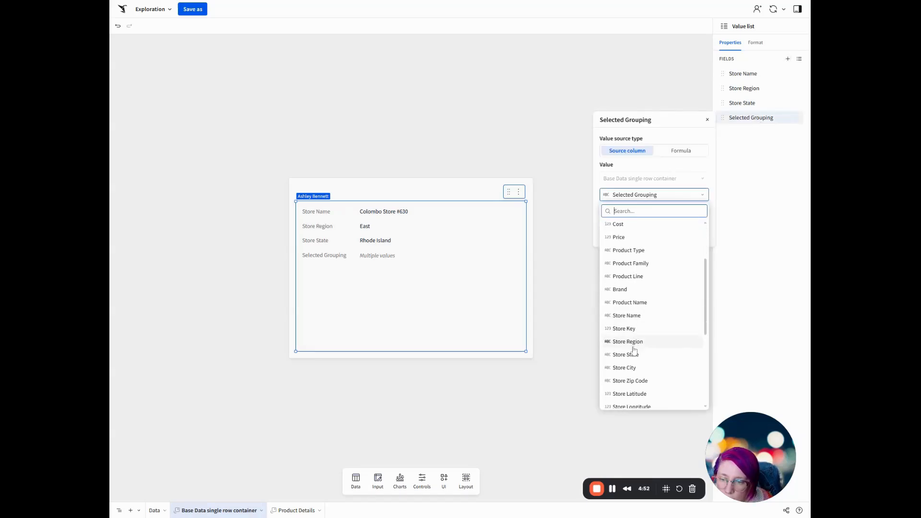
left_click(633, 372)
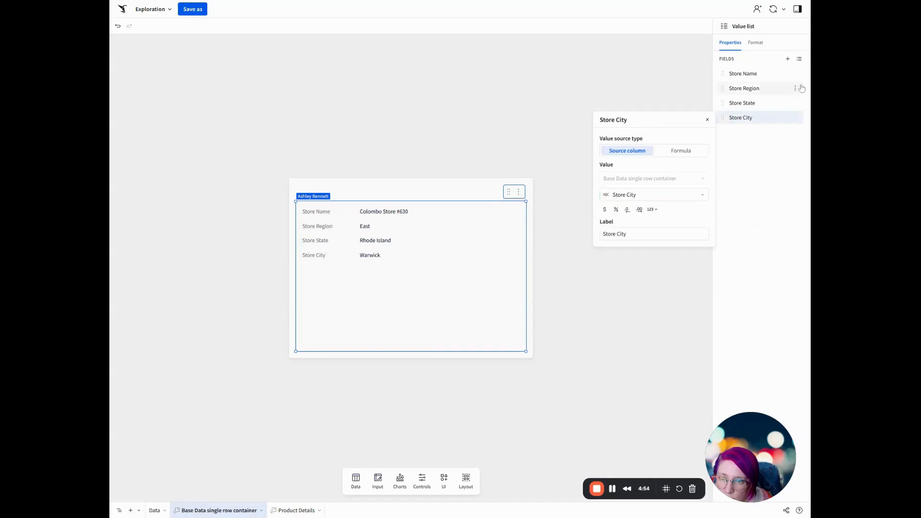
Add a fifth field to the store value list with Store Zip Code as its source column.
left_click(787, 59)
left_click(757, 138)
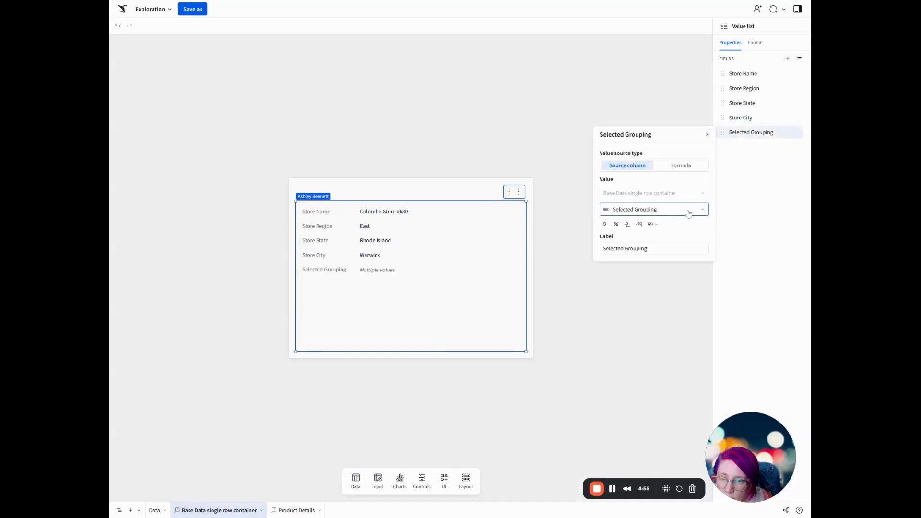
left_click(647, 211)
scroll(653, 345, "down", 3)
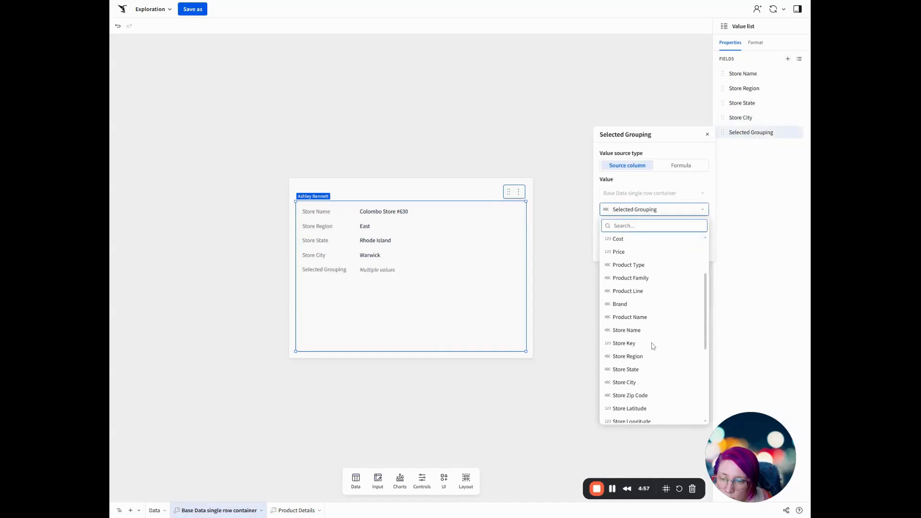
left_click(637, 396)
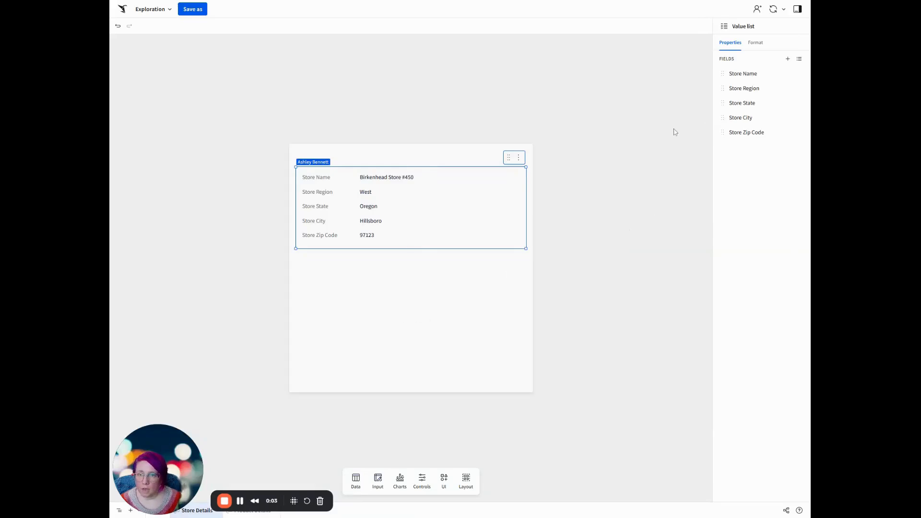
Place a point map below the value list in the Store Details modal and use Base Data as its source.
left_click(403, 483)
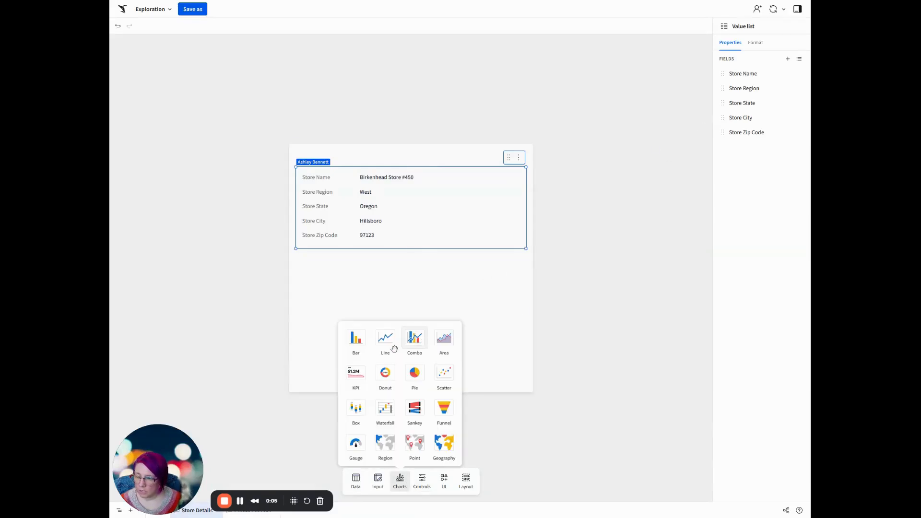
left_click_drag(412, 442, 423, 321)
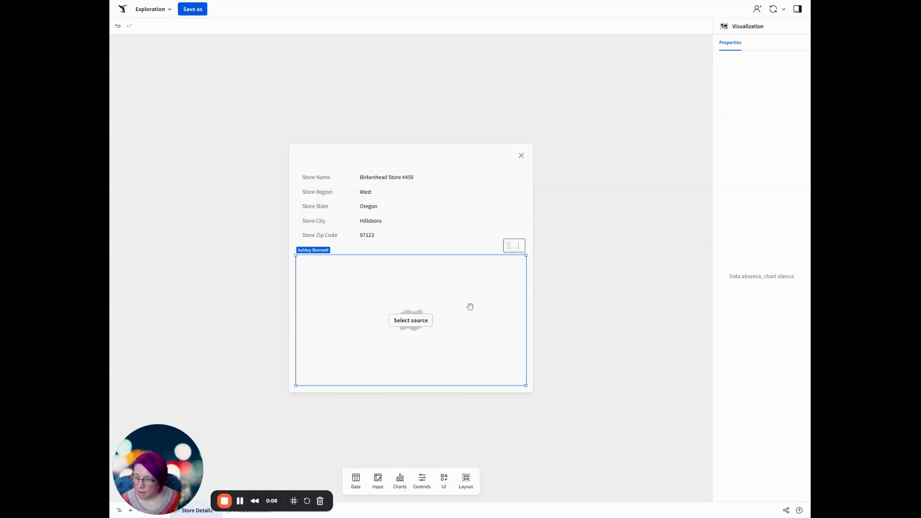
left_click(411, 321)
left_click(487, 273)
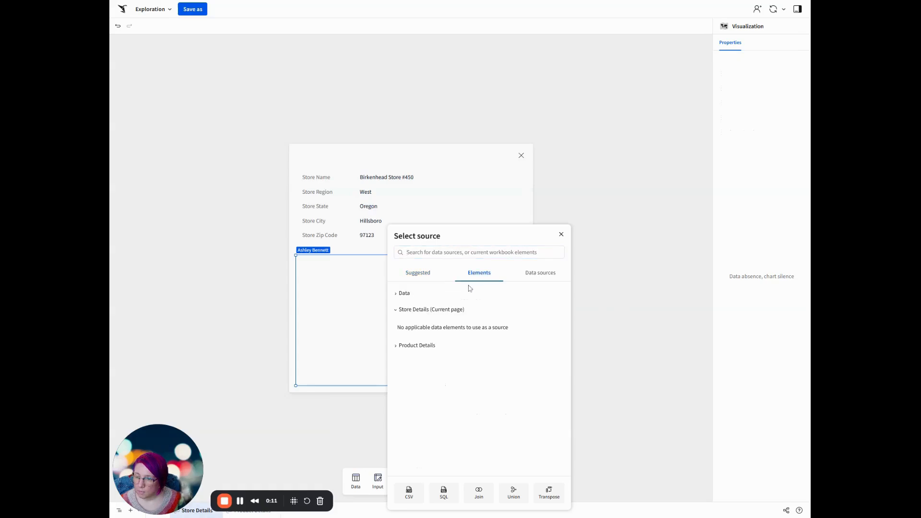
left_click(432, 315)
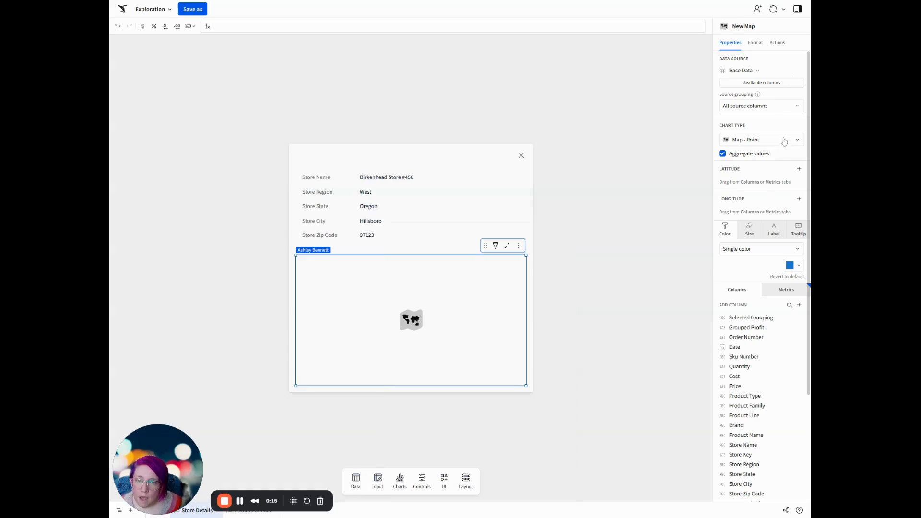
Set the map's latitude to Store Latitude and its longitude to Store Longitude.
left_click(800, 169)
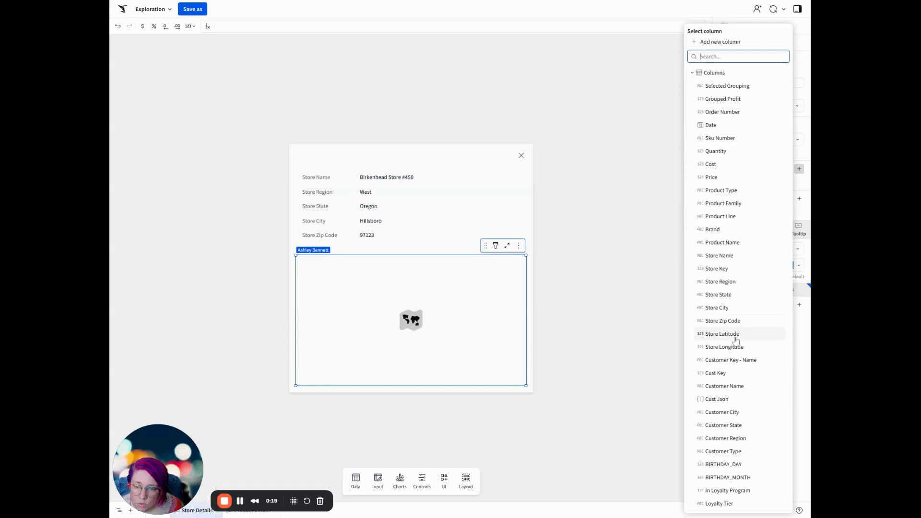
left_click(727, 334)
left_click(799, 198)
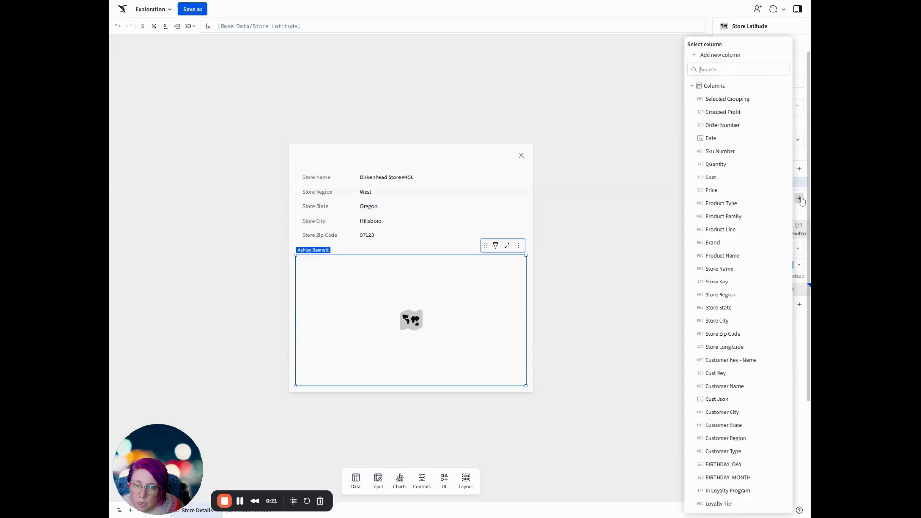
left_click(751, 349)
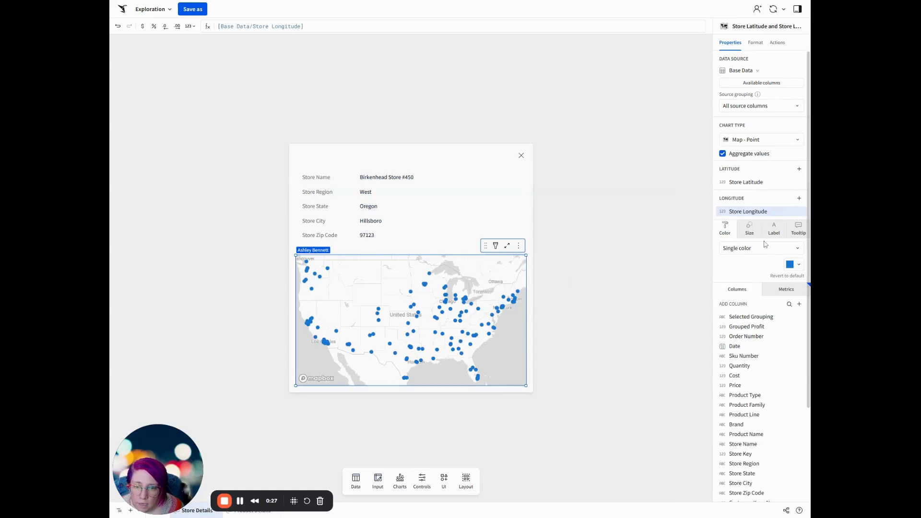
Size the map's points by the Profit metric.
left_click(752, 231)
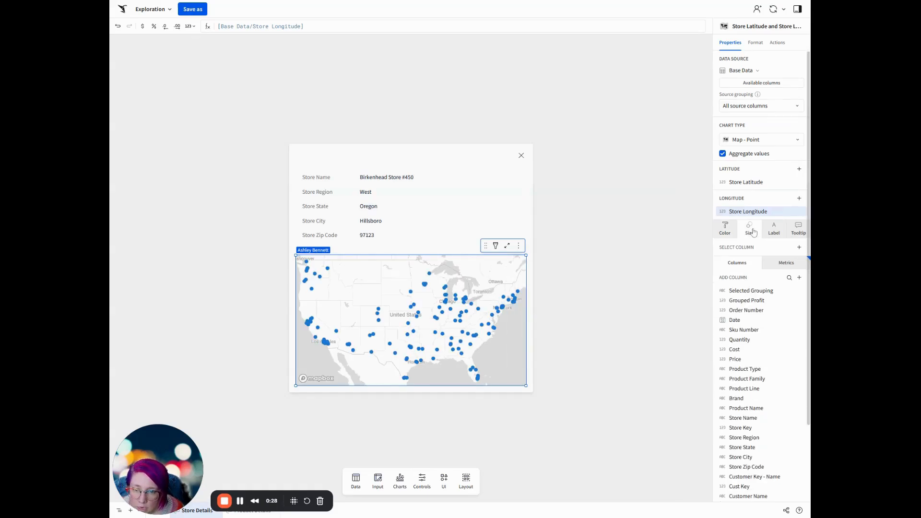
left_click(800, 248)
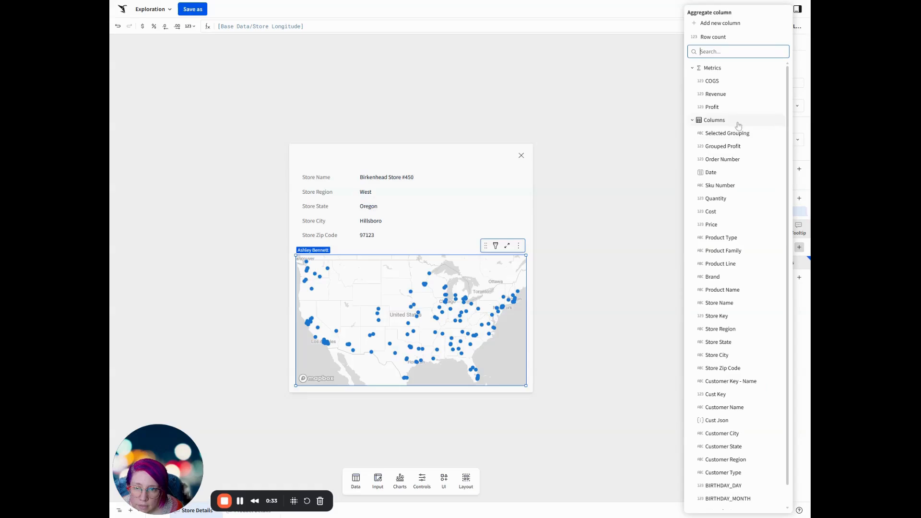
left_click(714, 106)
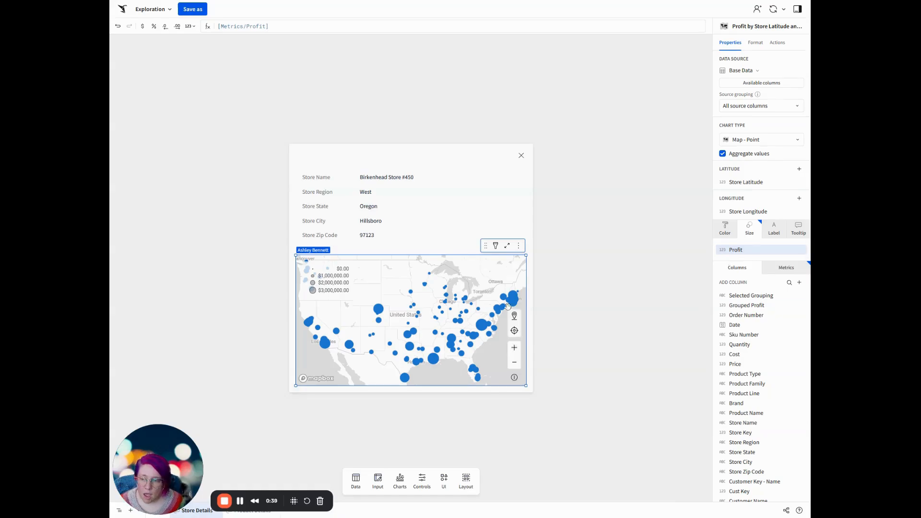
left_click_drag(162, 459, 717, 458)
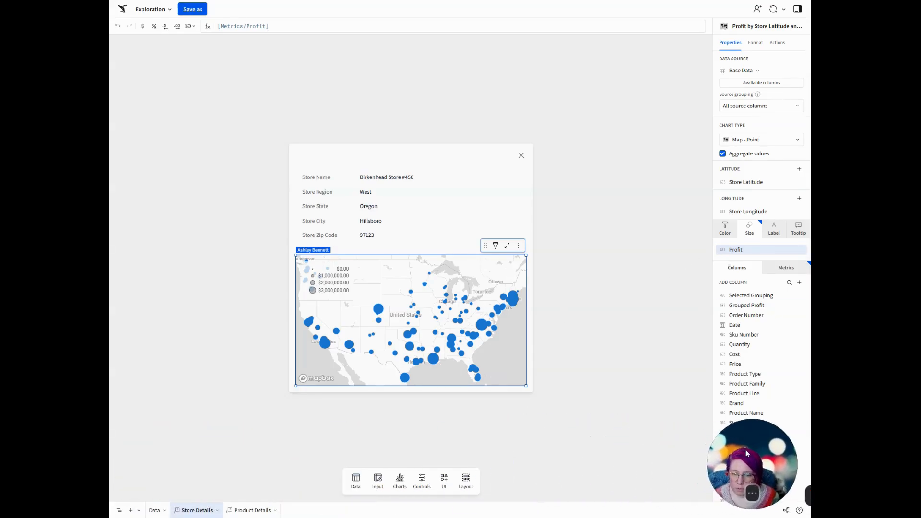
Start a single row container from the Base Data table with Customer Key - Name as its unique row identifier.
left_click(153, 511)
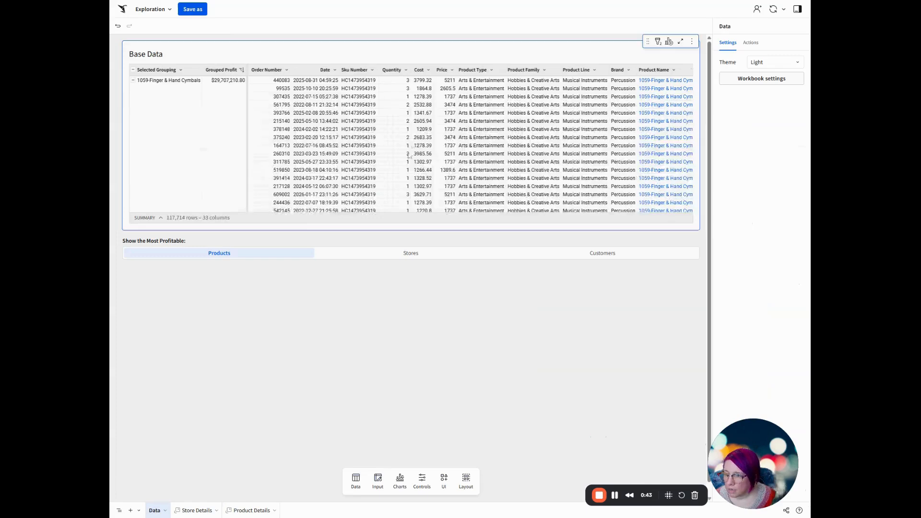
left_click(668, 41)
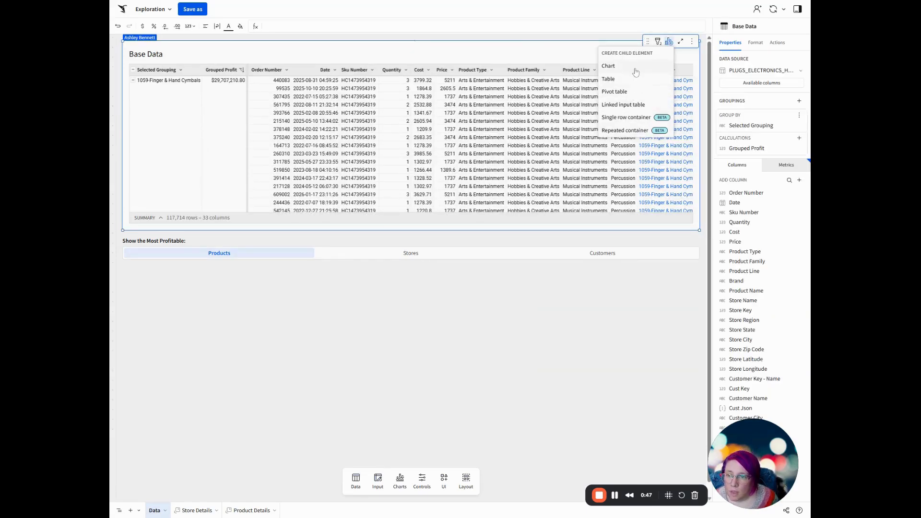
left_click(633, 118)
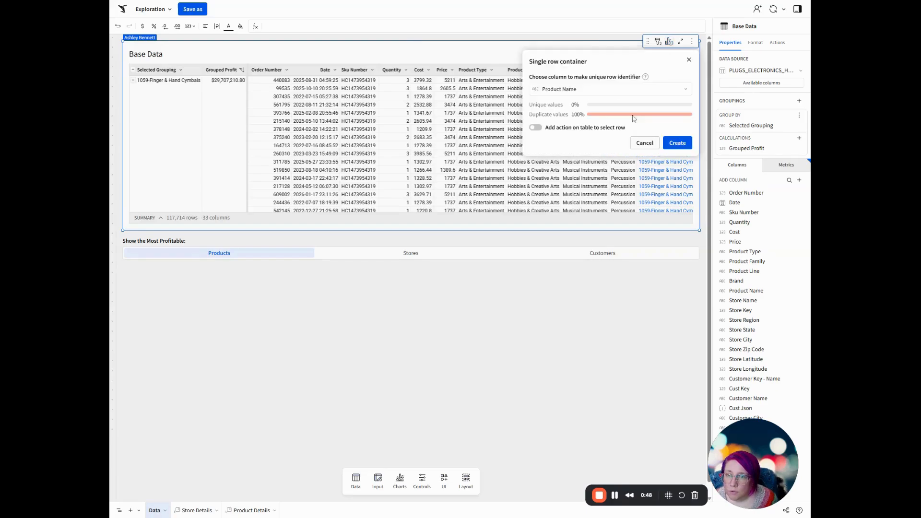
left_click(610, 89)
scroll(587, 233, "down", 5)
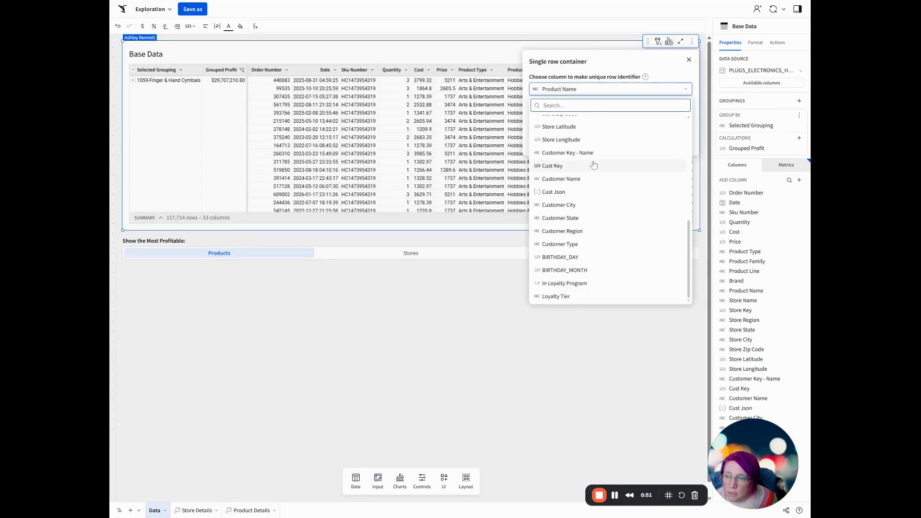
left_click(576, 152)
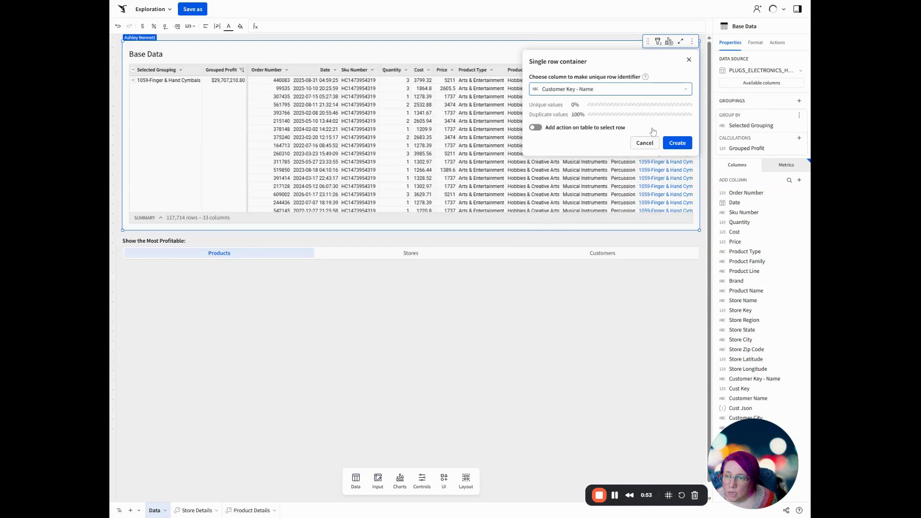
Add a row-selecting action triggered by the Customer Key - Name column and create the single row container as a modal.
left_click(579, 128)
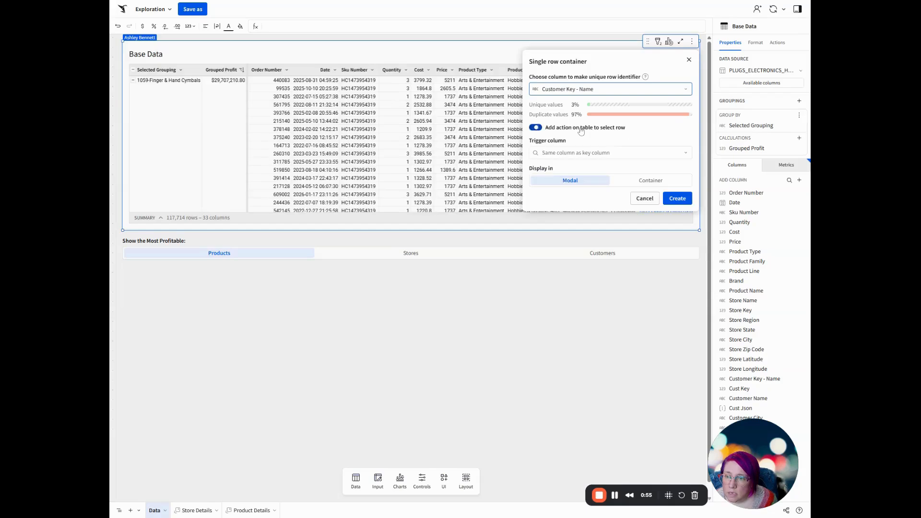
left_click(590, 154)
scroll(594, 274, "down", 5)
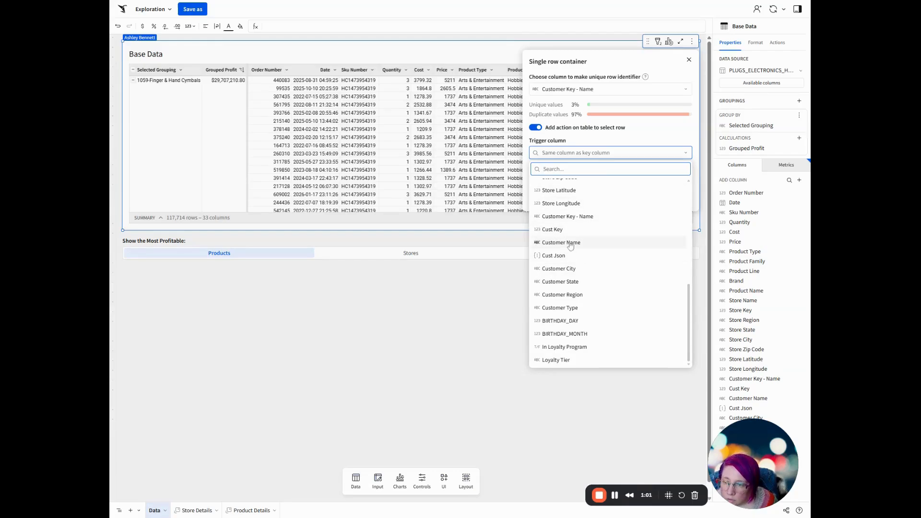
left_click(591, 216)
left_click(677, 199)
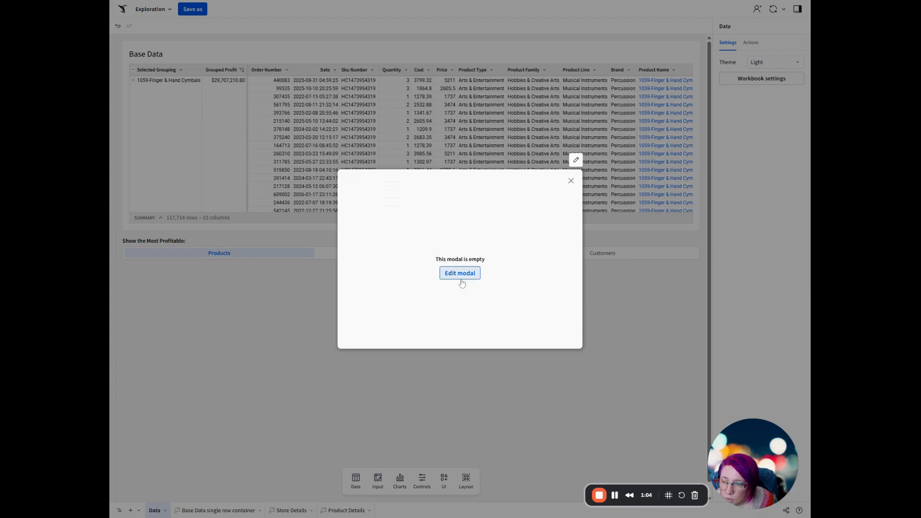
Open the empty customer modal, place a value list in it and shorten the list to about the modal's upper half.
left_click(461, 273)
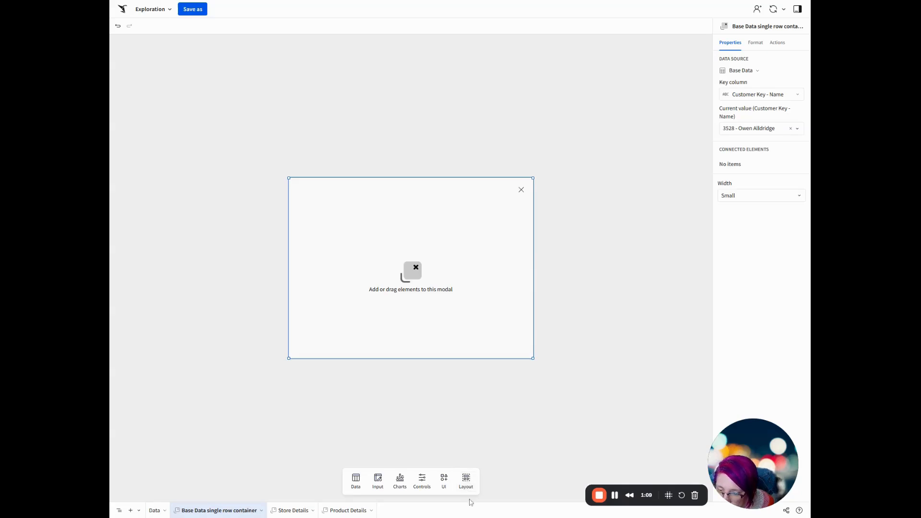
left_click(444, 481)
left_click_drag(488, 444, 554, 282)
left_click_drag(412, 351, 415, 288)
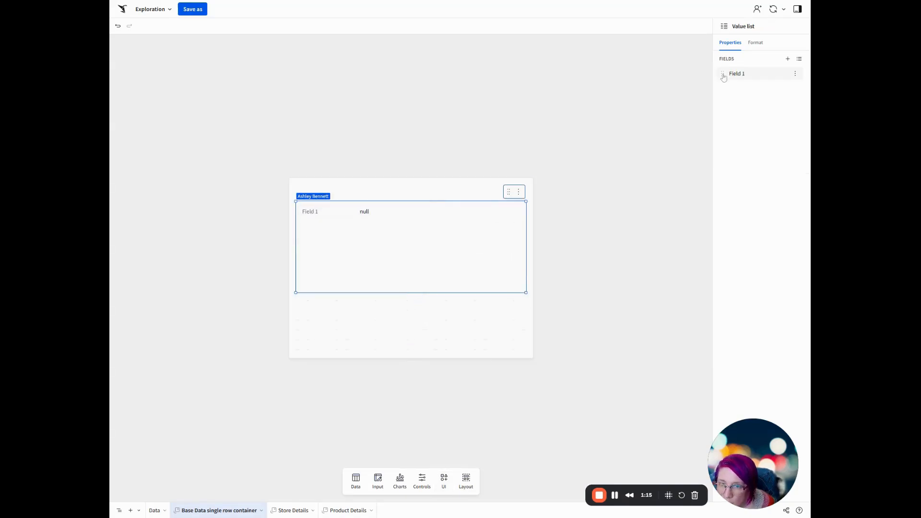
Set the value list's first field to the Customer Name column, label it Customer Name, and add a second field.
left_click(735, 73)
left_click(652, 152)
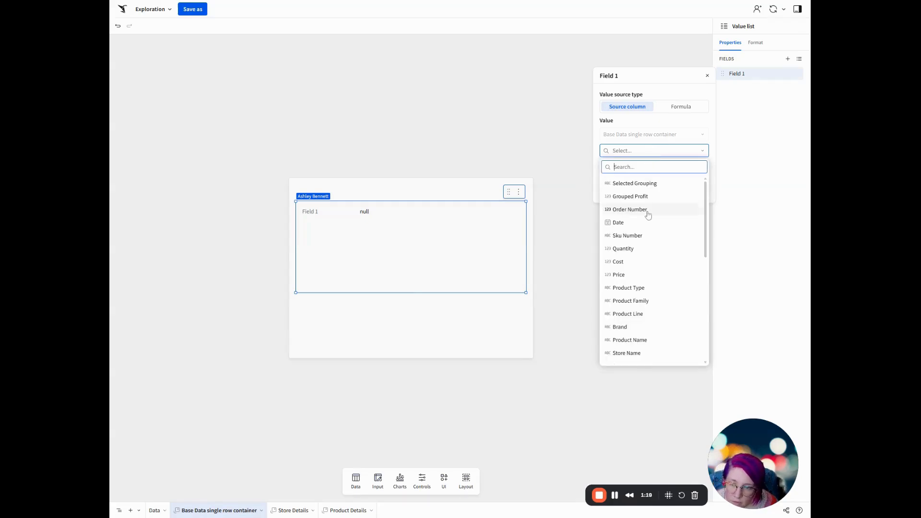
scroll(650, 264, "down", 5)
left_click(632, 240)
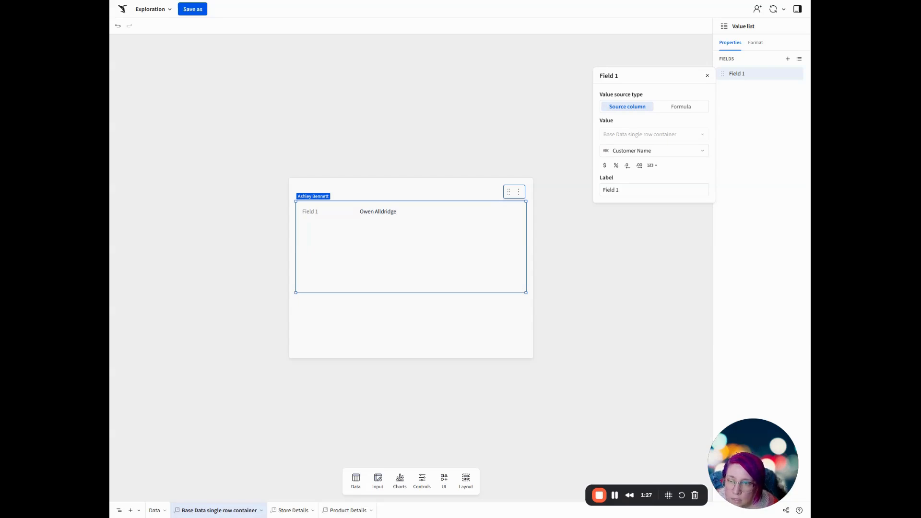
triple_click(611, 190)
type("Customer Name")
left_click(788, 59)
left_click(679, 105)
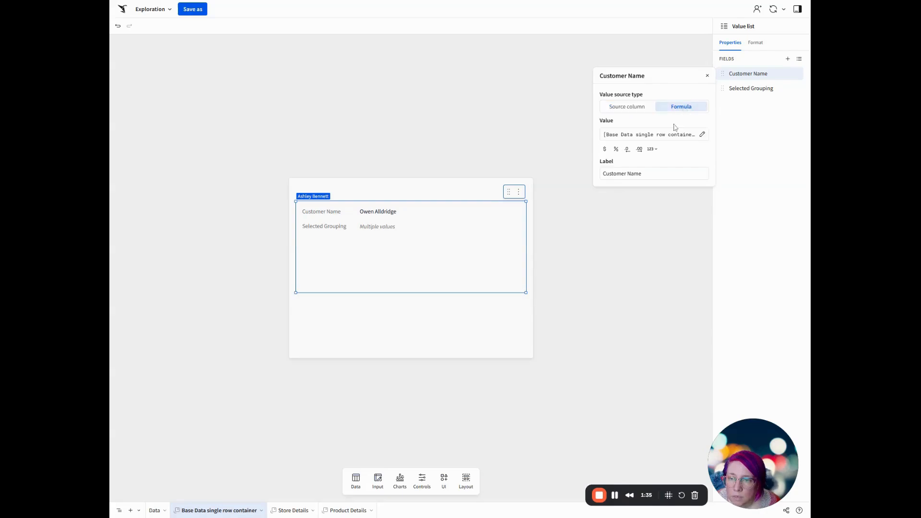
left_click(659, 137)
key("ctrl+a")
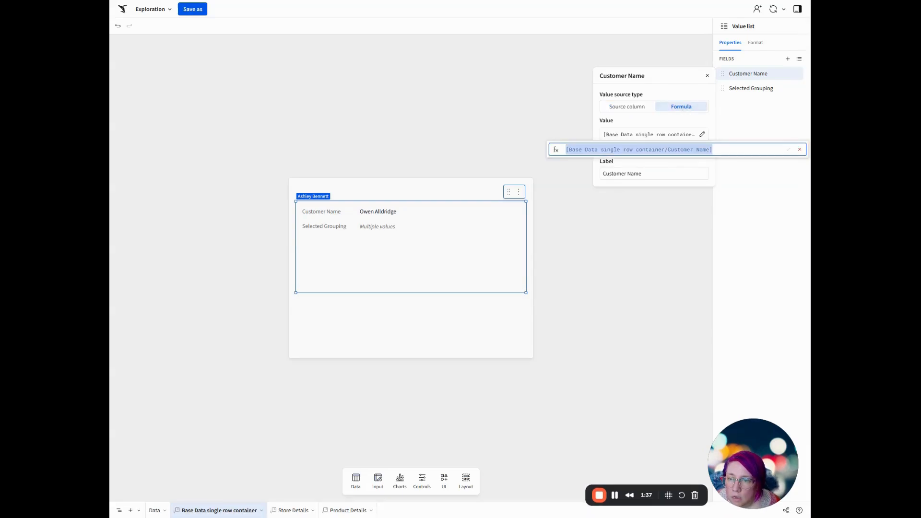
type("ListAggDistinct([Customer Details/Customer City] & \", \" & [Customer Details/Customer State] & \" (\" & [Customer Details/Customer Region] & \")\")")
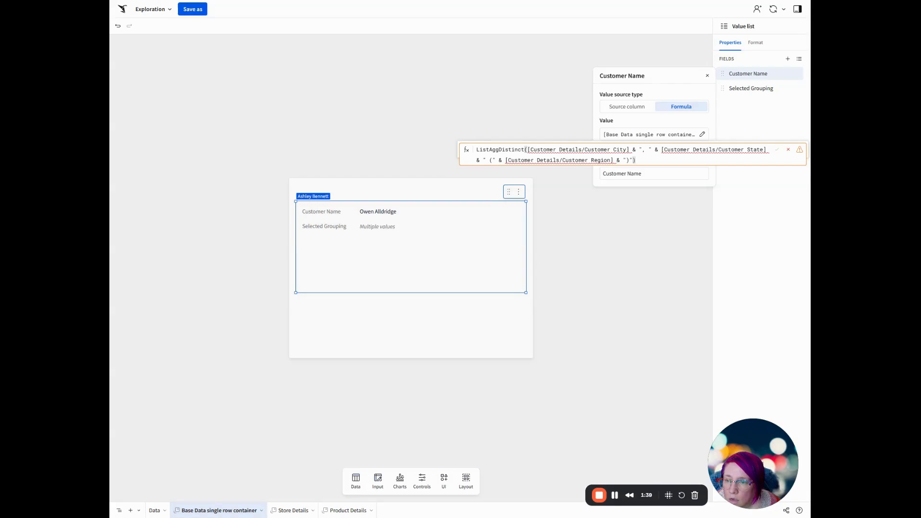
left_click(788, 150)
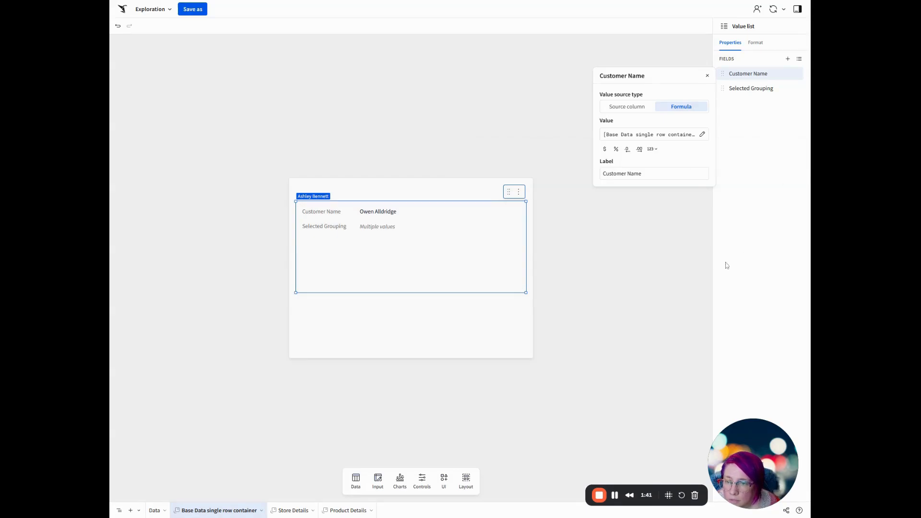
Rename the Base Data single row container page as Customer Details.
double_click(226, 511)
type("Customer Details")
key("Return")
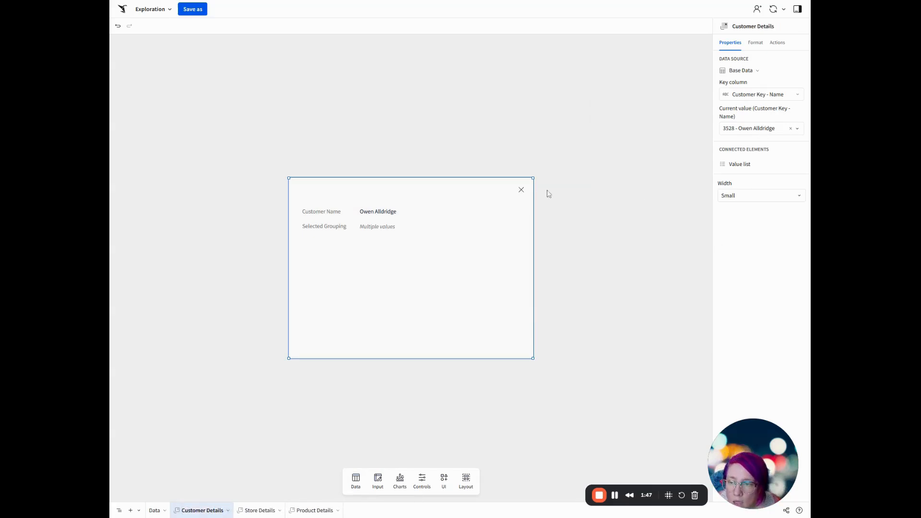
Set the Selected Grouping field's formula to ListAggDistinct([Customer Details/Customer City] & ", " & [Customer Details/Customer State] & " (" & [Customer Details/Customer Region] & ")").
double_click(385, 227)
left_click(768, 89)
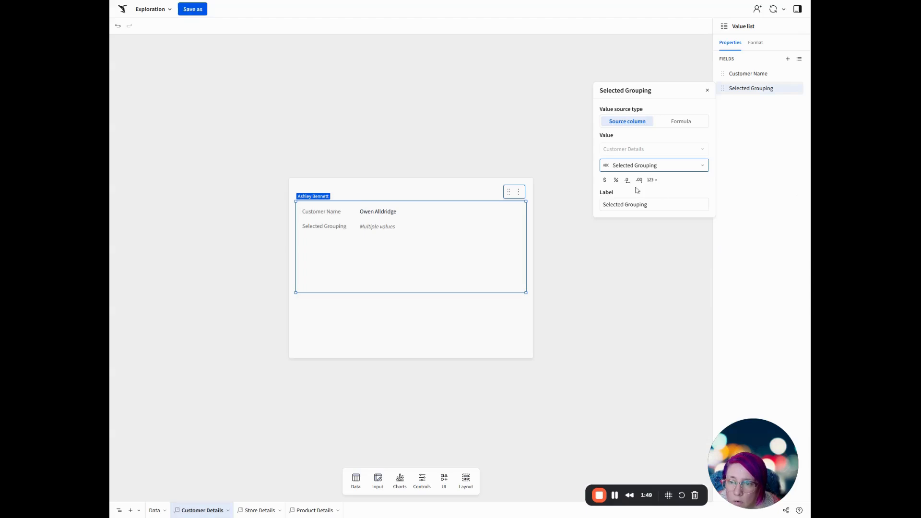
left_click(681, 123)
left_click(640, 149)
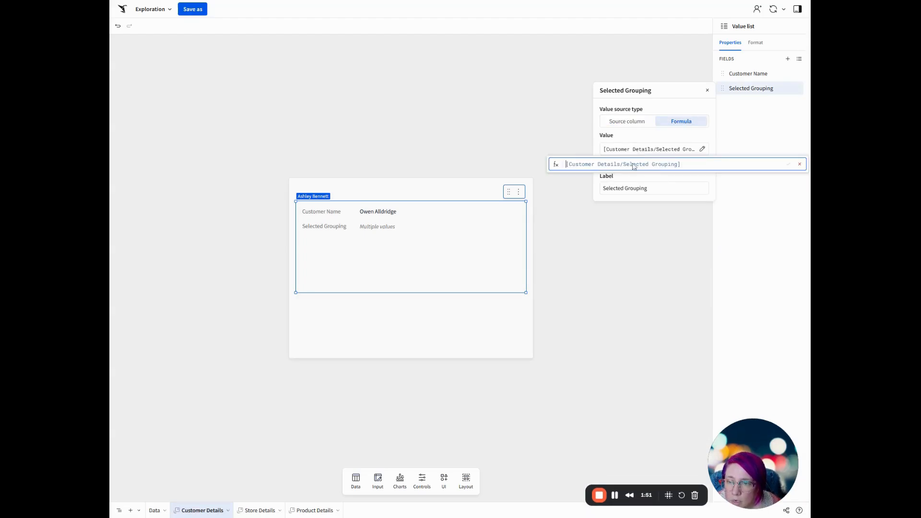
key("ctrl+a")
type("ListAggDistinct([Customer Details/Customer City] & \", \" & [Customer Details/Customer State] & \" (\" & [Customer Details/Customer Region] & \")\")")
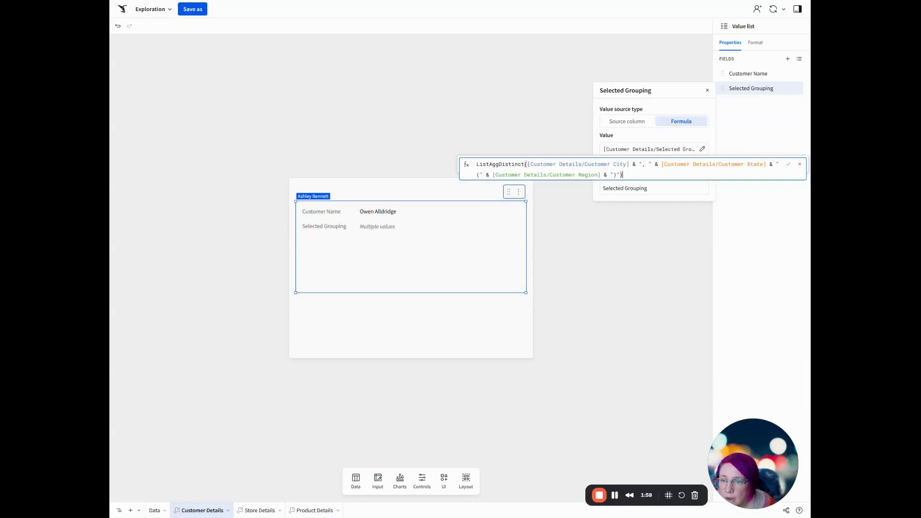
key("Return")
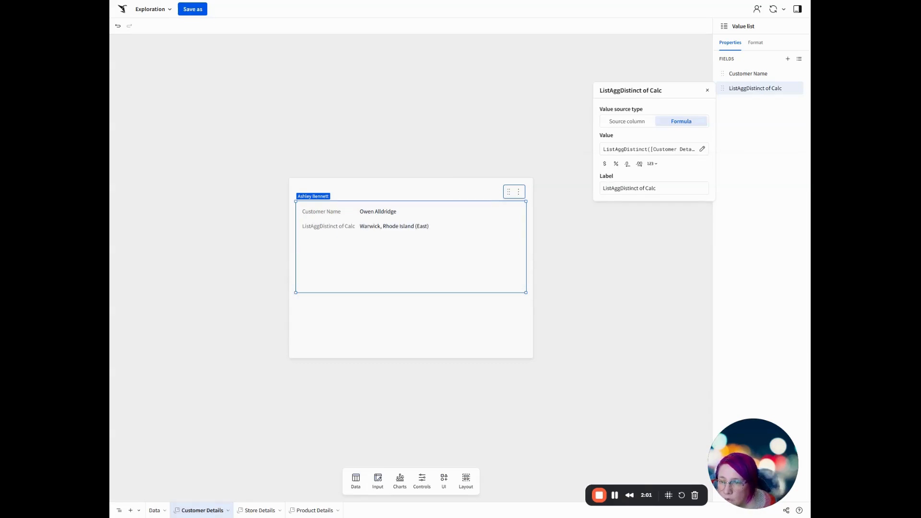
Label the value list's location formula field Customer Location(s).
double_click(651, 189)
key("ctrl+a")
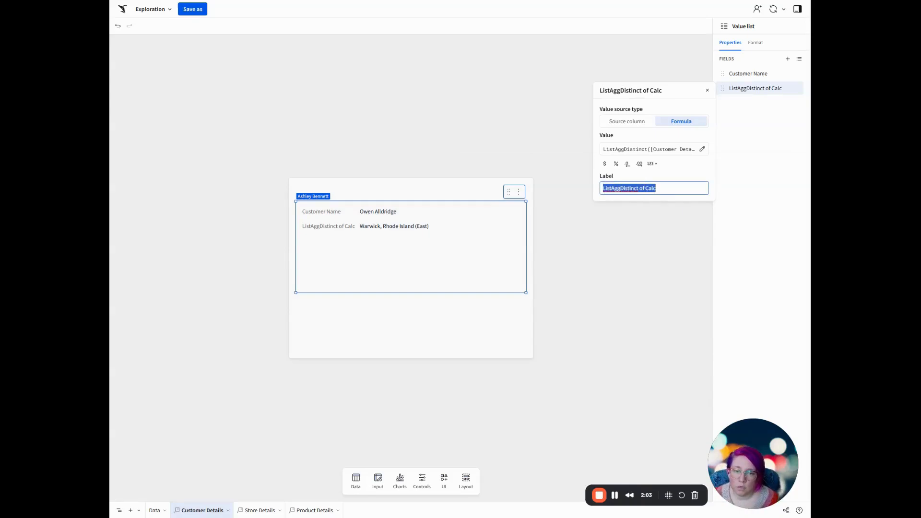
type("Customer Location(s")
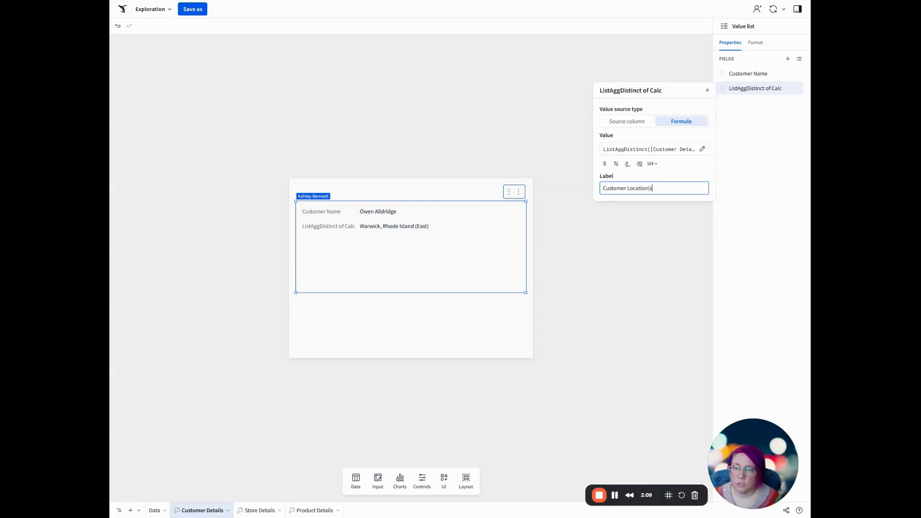
left_click(768, 221)
left_click(748, 215)
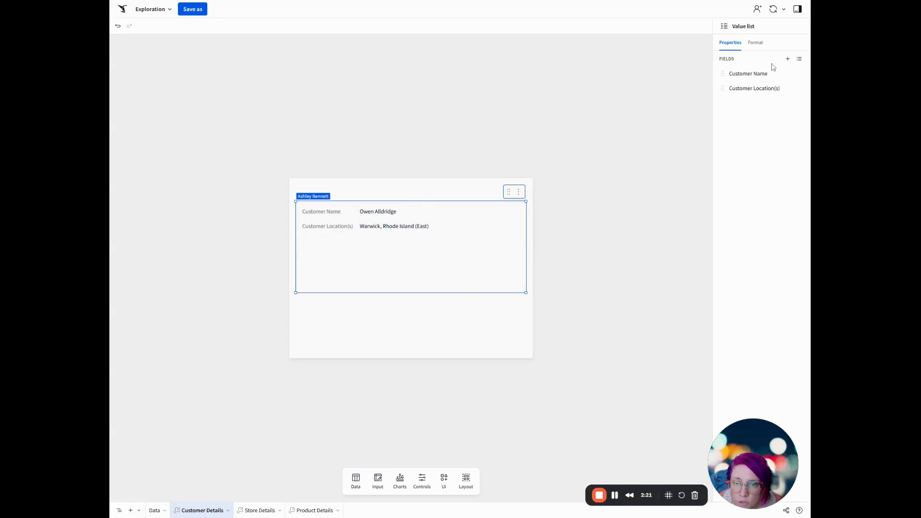
Add a third field to the value list and set its source column to Customer Type.
left_click(788, 59)
left_click(755, 105)
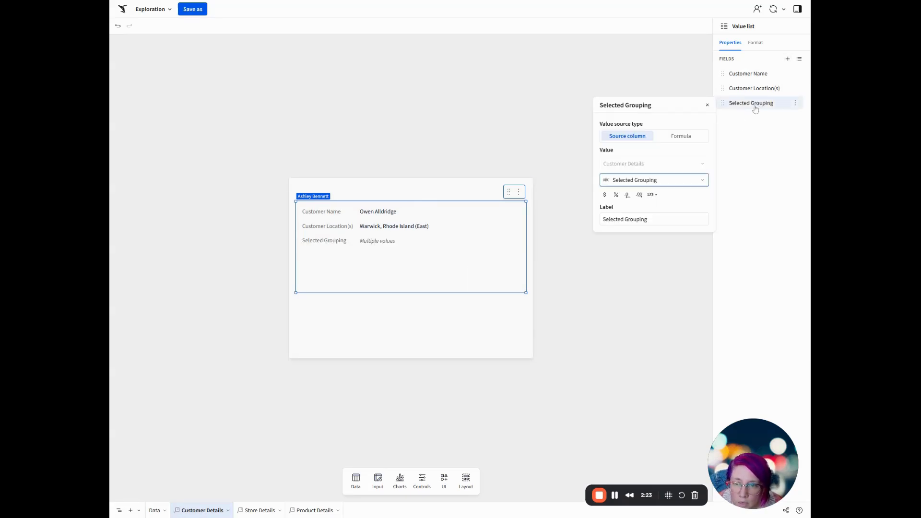
left_click(648, 181)
scroll(654, 288, "down", 5)
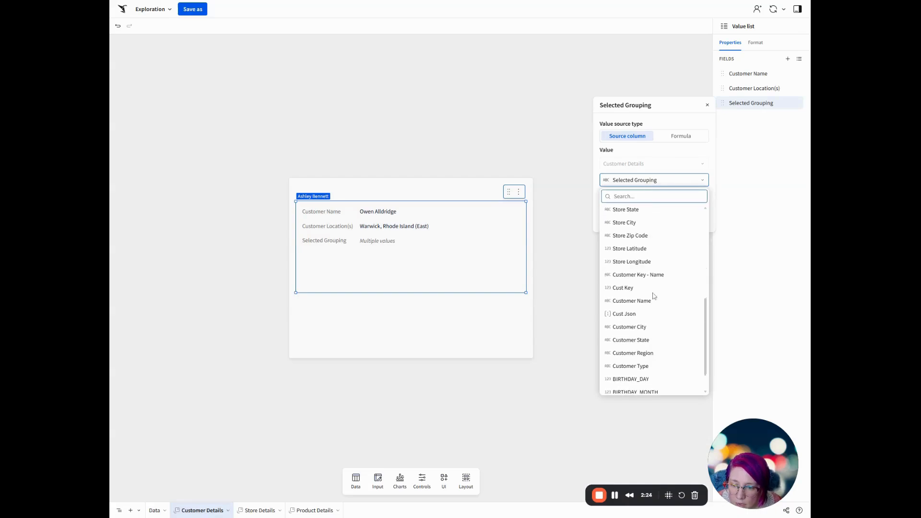
left_click(646, 367)
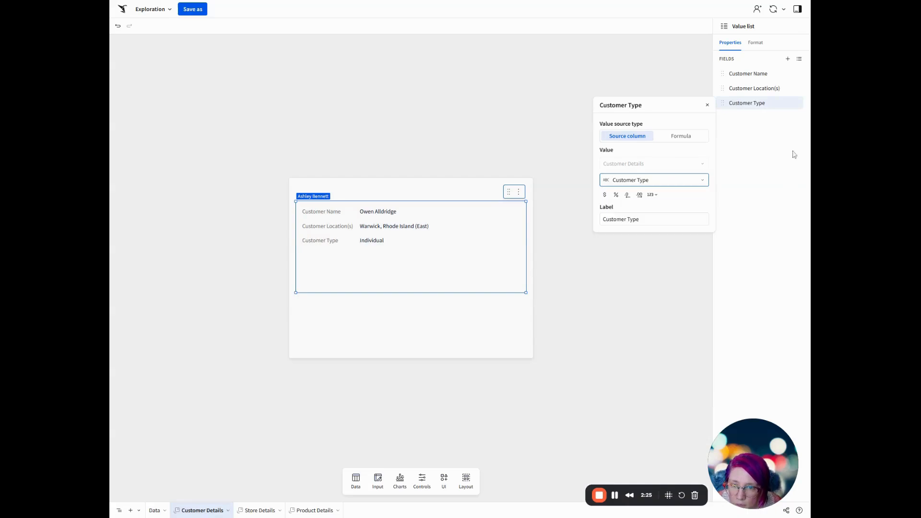
Add a fourth field to the value list and set its source column to In Loyalty Program.
left_click(787, 60)
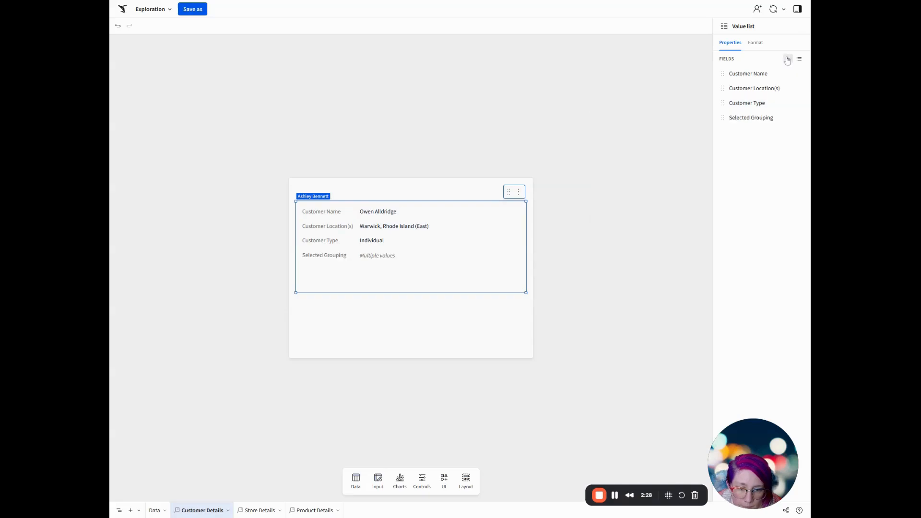
left_click(768, 118)
left_click(658, 195)
scroll(650, 288, "down", 5)
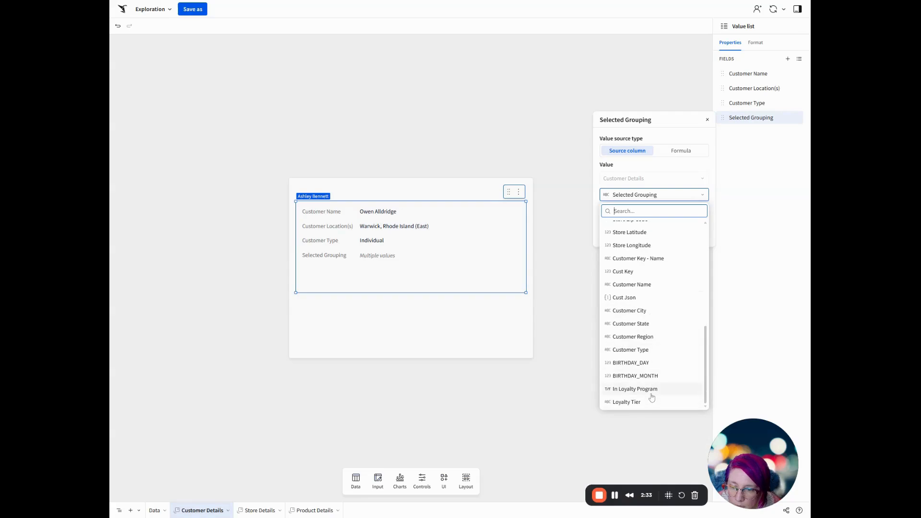
left_click(652, 391)
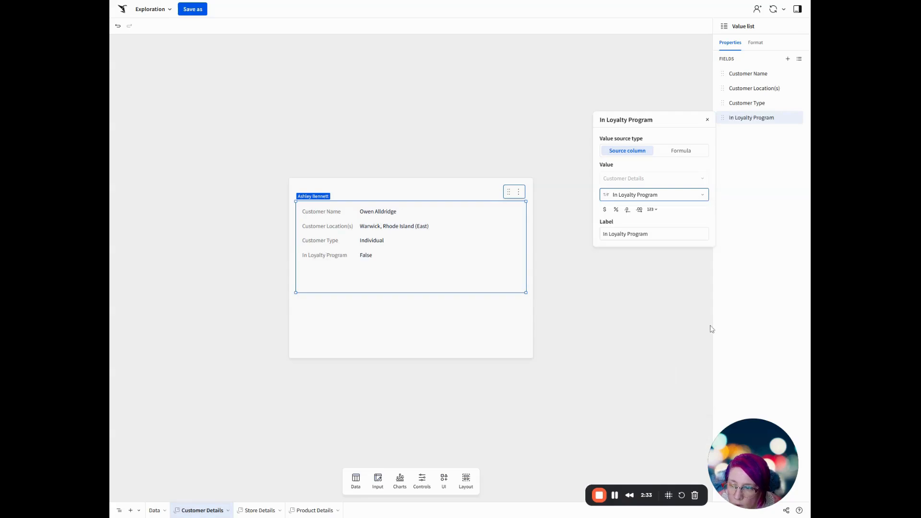
Add a fifth field to the value list and set its source column to Loyalty Tier.
left_click(787, 60)
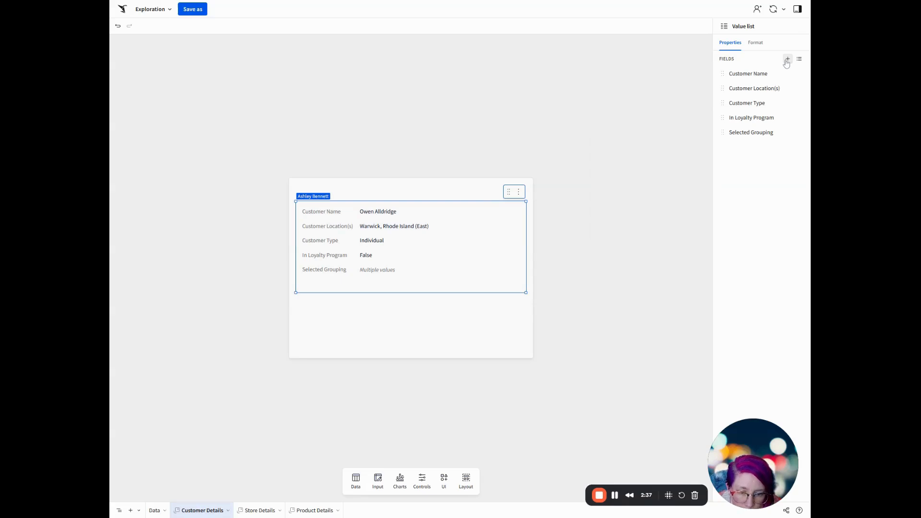
left_click(756, 134)
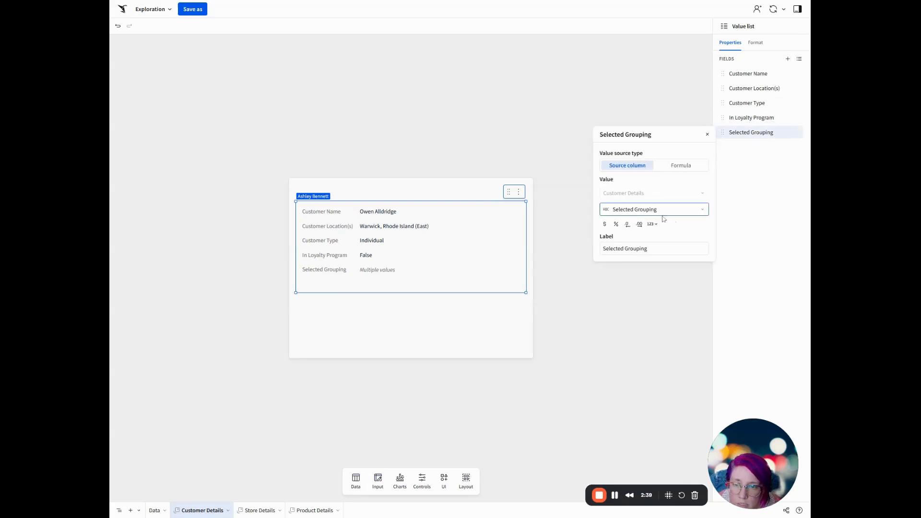
left_click(682, 166)
left_click(639, 166)
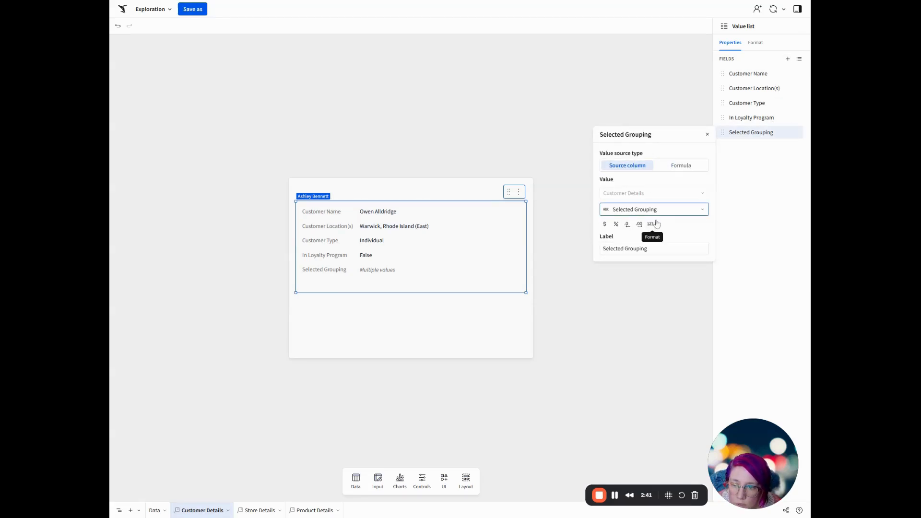
left_click(656, 209)
scroll(652, 269, "down", 10)
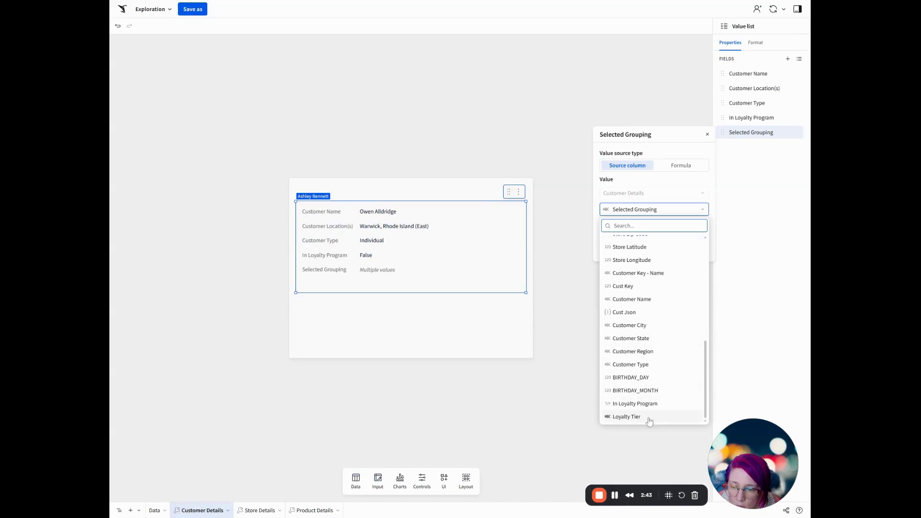
left_click(648, 417)
Shorten the value list slightly so it ends just below the Loyalty Tier row.
left_click(446, 301)
left_click(408, 288)
left_click_drag(411, 292, 411, 283)
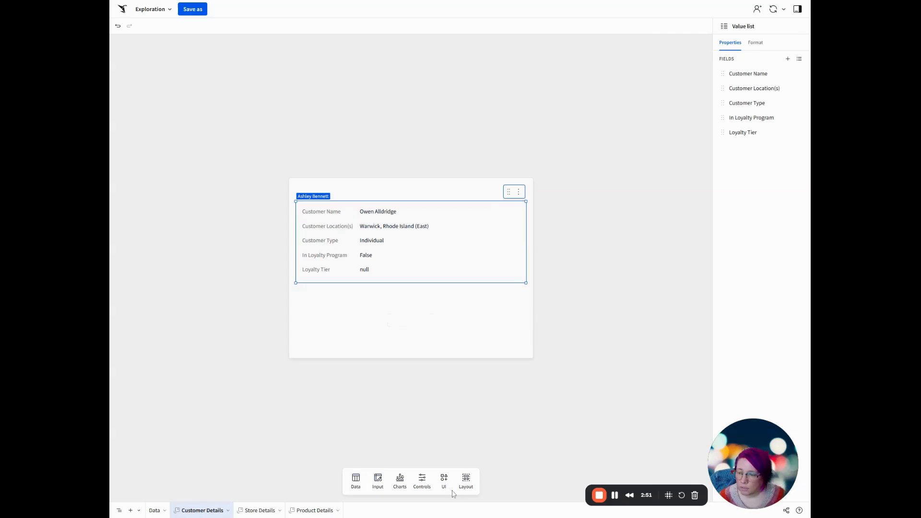
Place a KPI chart below the value list in the customer modal, using the Base Data table as its source.
left_click(400, 481)
left_click_drag(364, 375, 350, 317)
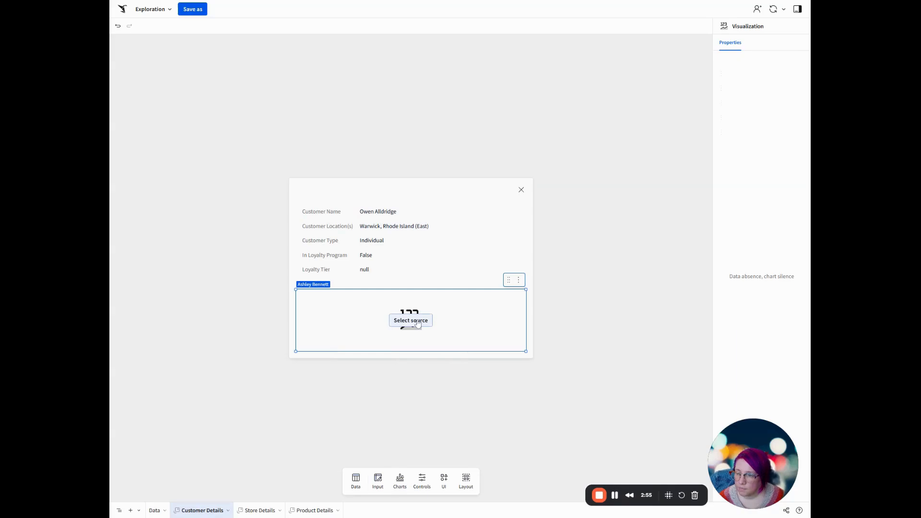
left_click(411, 321)
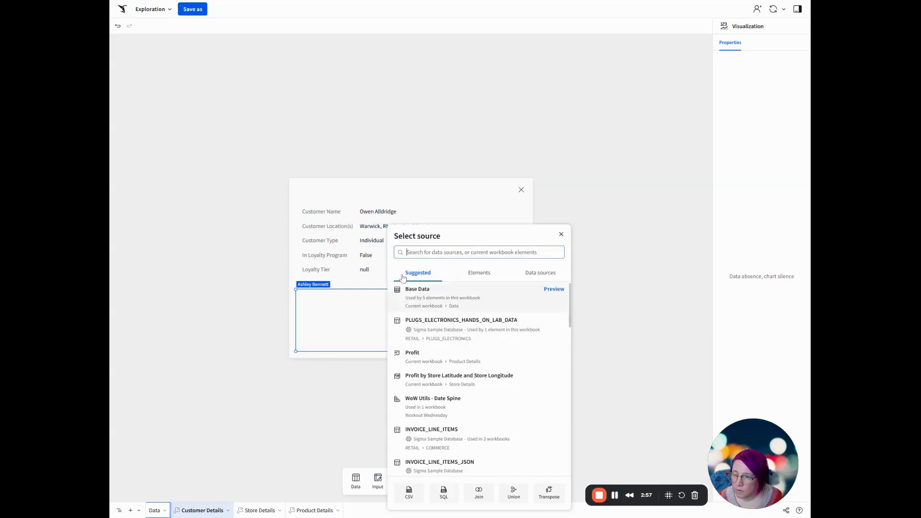
left_click(462, 273)
left_click(421, 297)
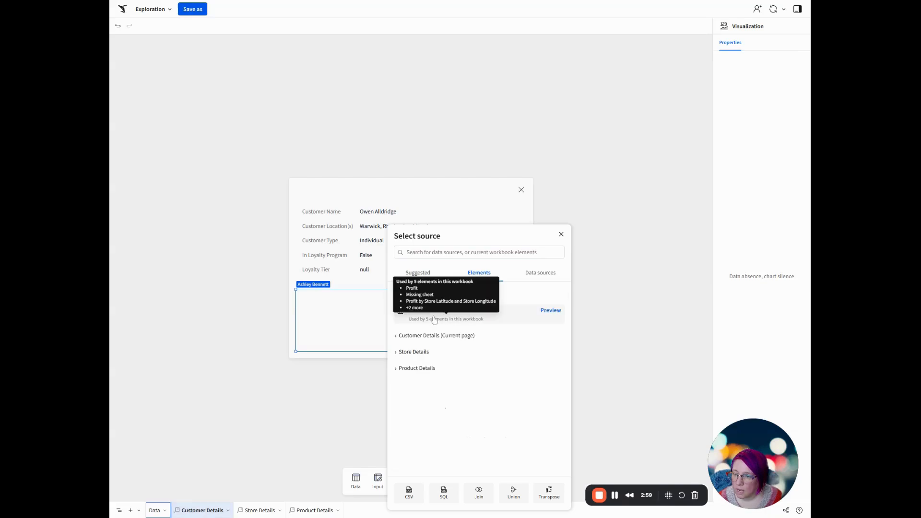
left_click(430, 314)
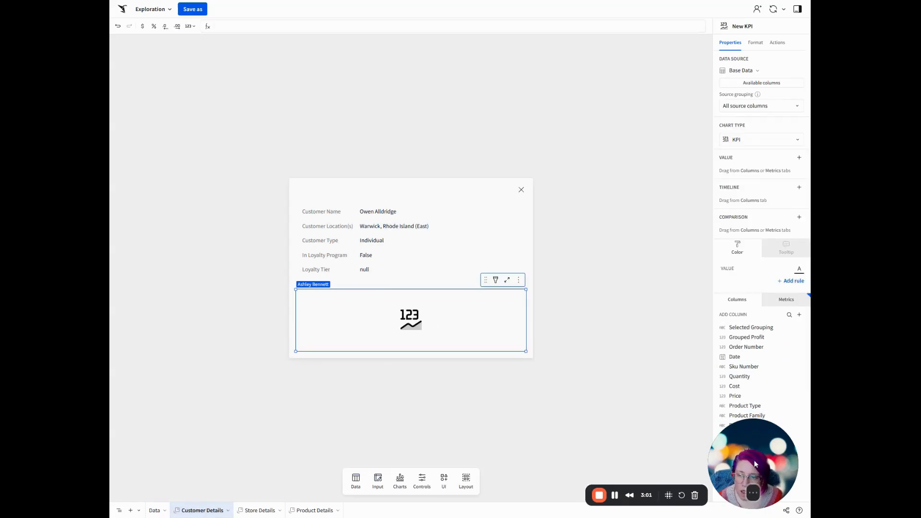
Set the KPI's value to the Profit metric with Date as its timeline and Previous month as the comparison period.
left_click(799, 157)
left_click(726, 108)
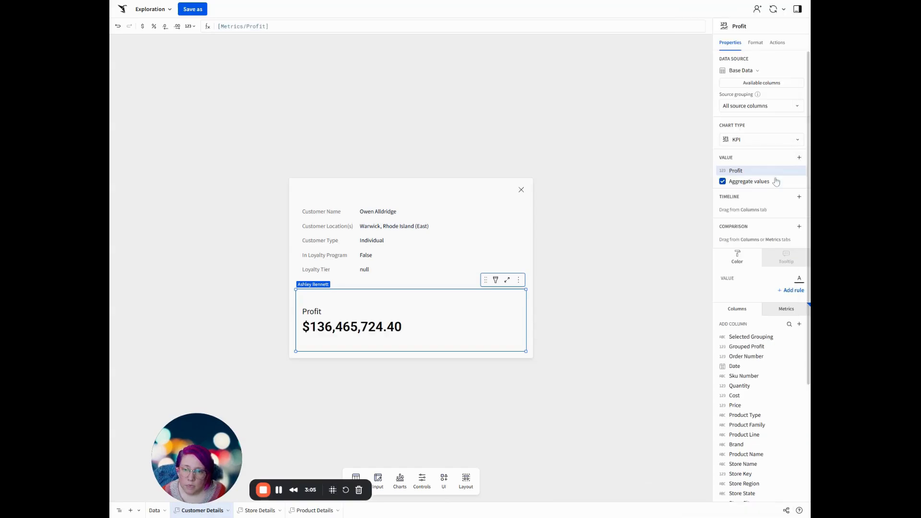
left_click(800, 197)
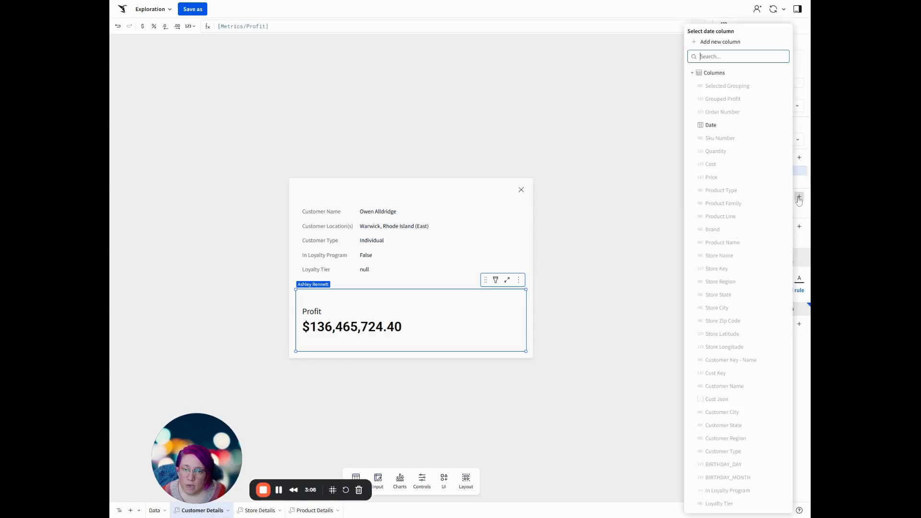
left_click(712, 125)
left_click(751, 258)
left_click(740, 274)
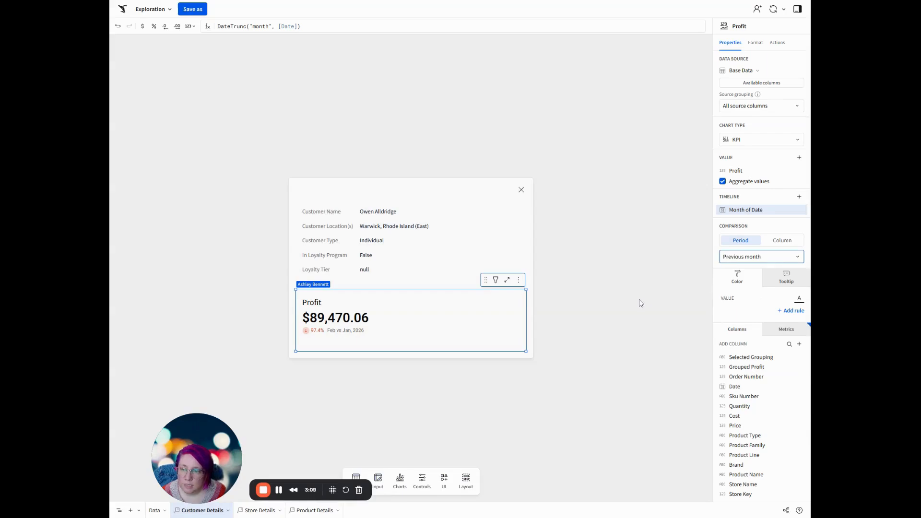
left_click(629, 323)
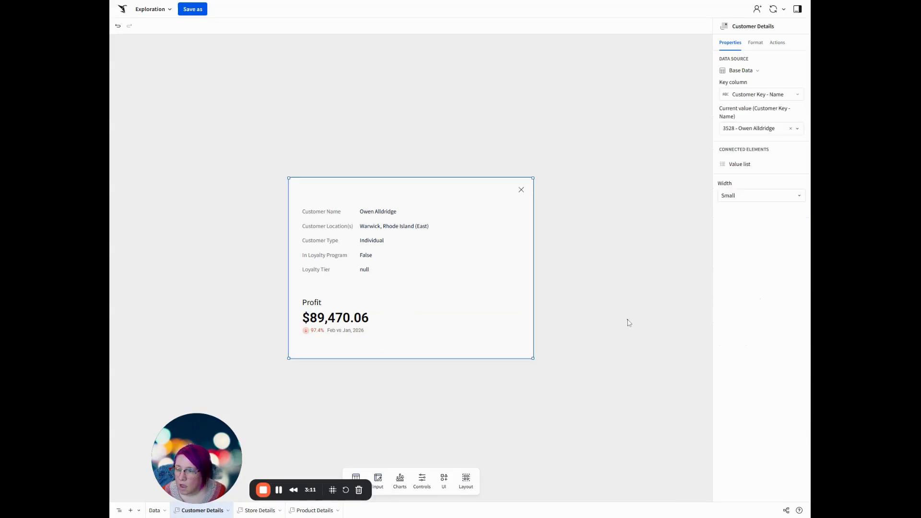
left_click_drag(216, 435, 740, 402)
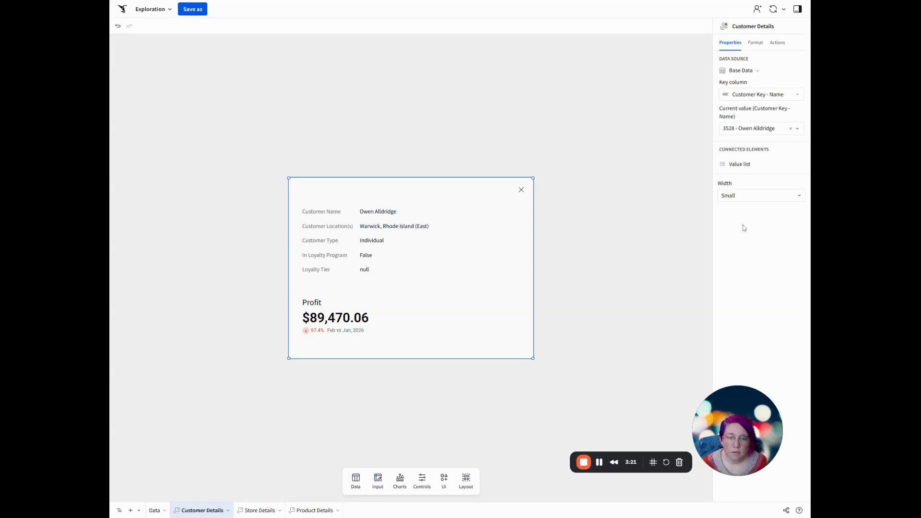
Add a calculated column after Order Number in the Base Data table and name it "Is Selected Product".
left_click(154, 511)
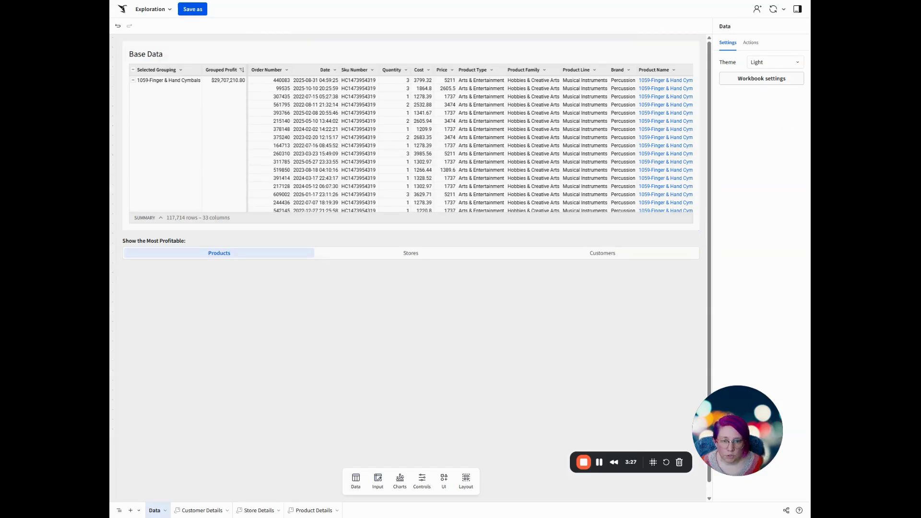
left_click(271, 70)
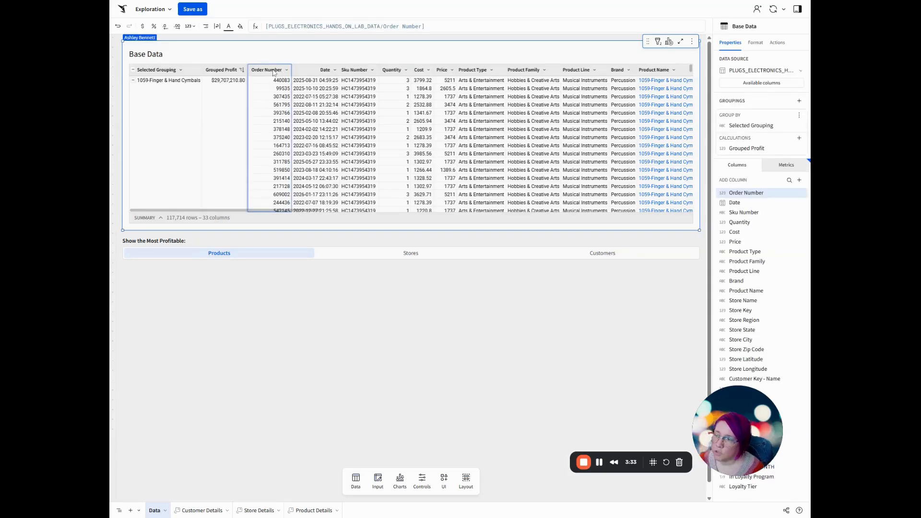
key("alt+equal")
double_click(300, 73)
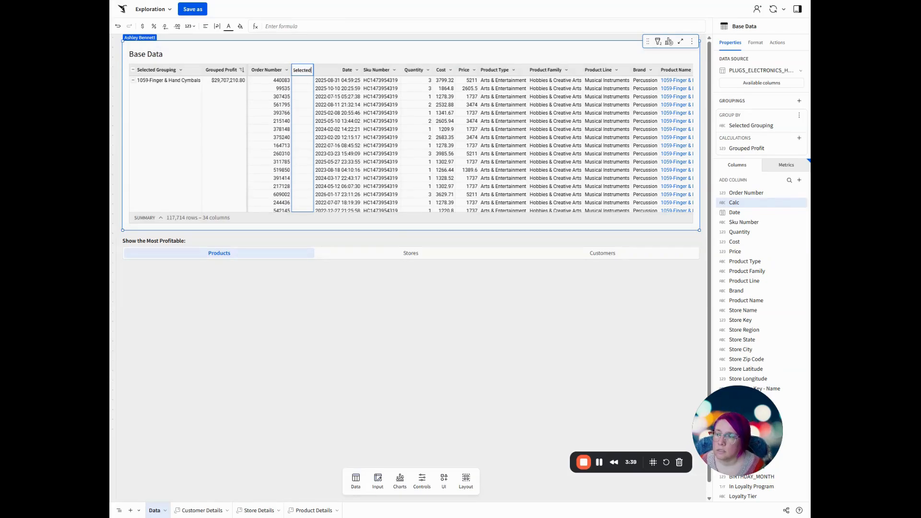
type("Is Selected Product")
key("Return")
Set the Is Selected Product formula to [Base-Data-single-row-control] = [Product Name].
left_click(297, 27)
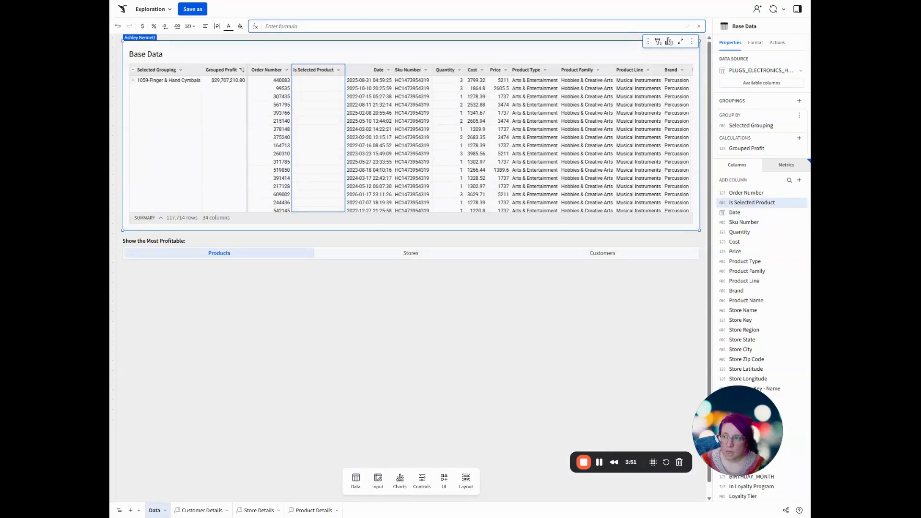
type("bas")
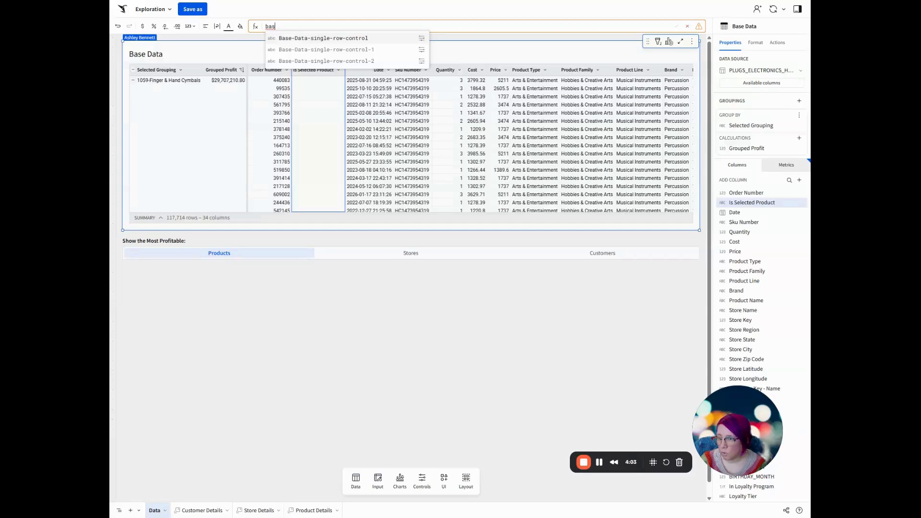
key("Return")
key("Return")
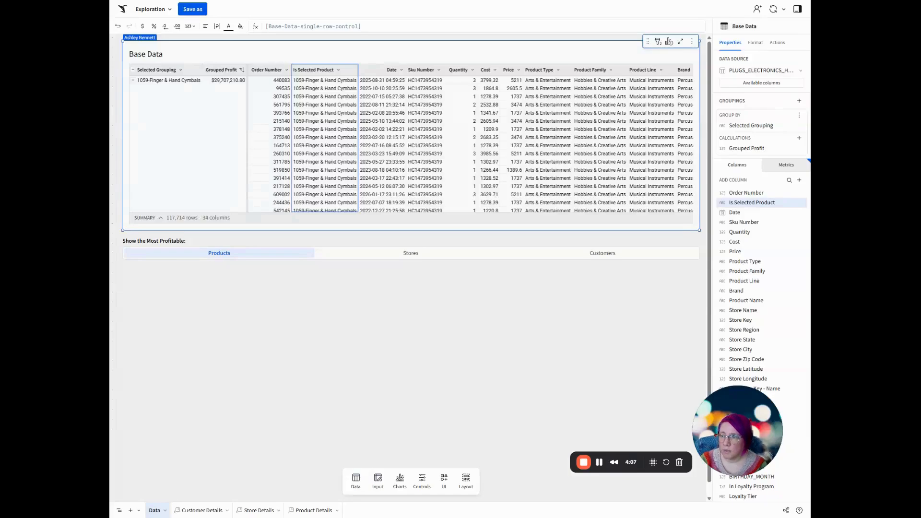
double_click(315, 71)
left_click(408, 56)
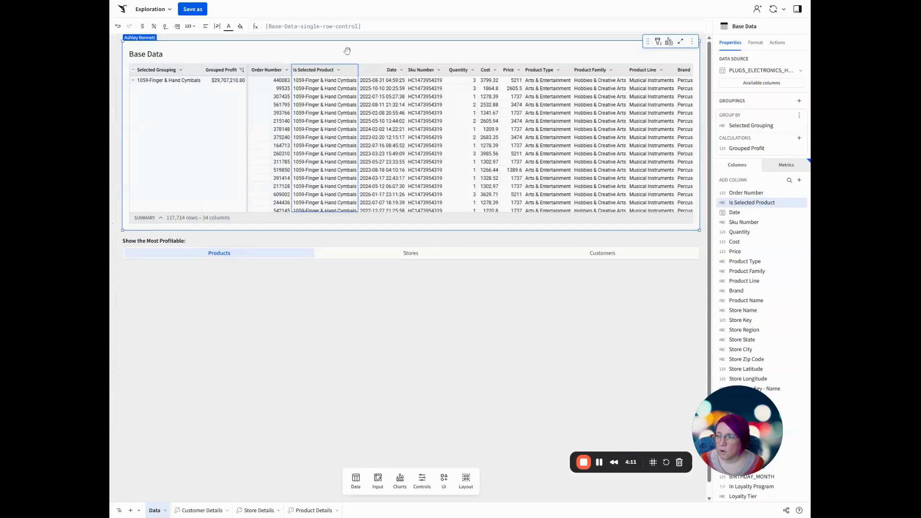
left_click(381, 26)
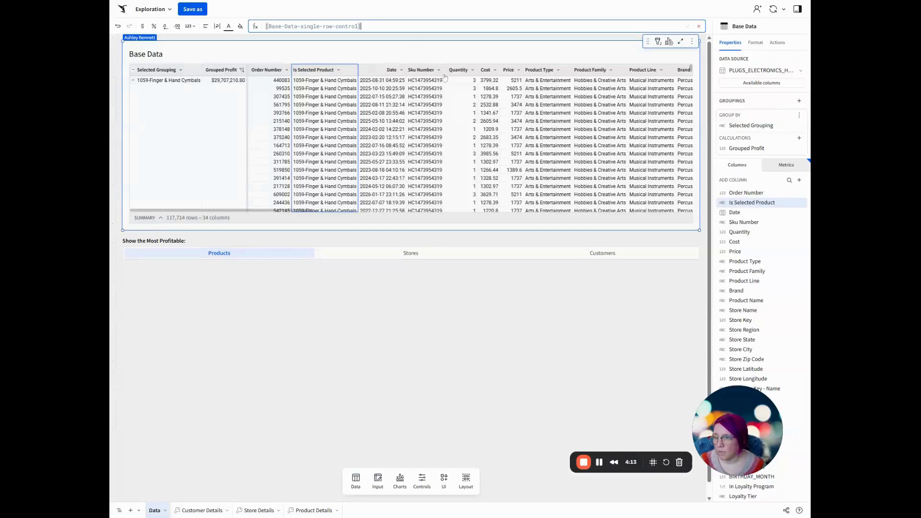
type("=")
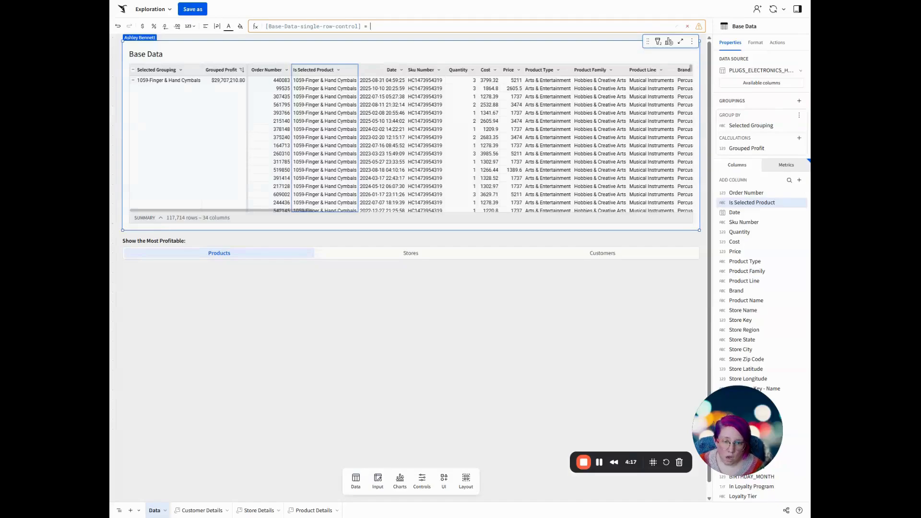
type(" produ")
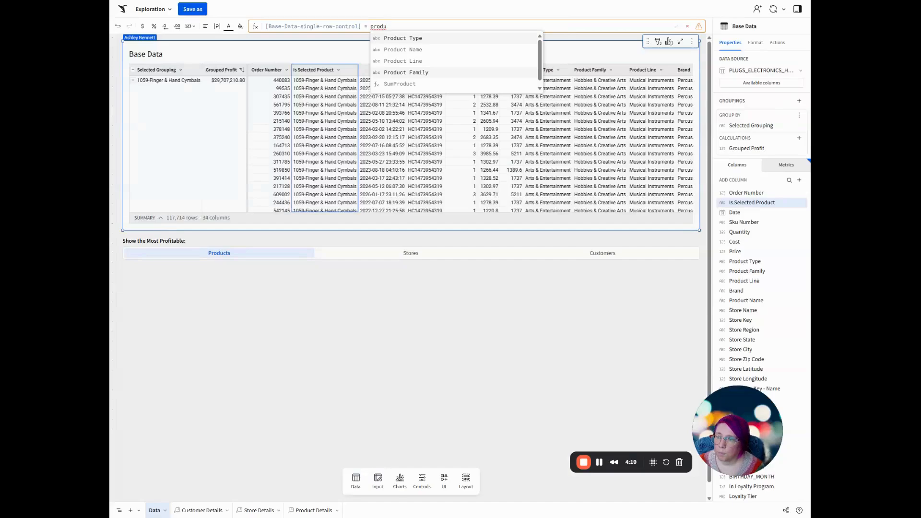
left_click(432, 49)
key("Return")
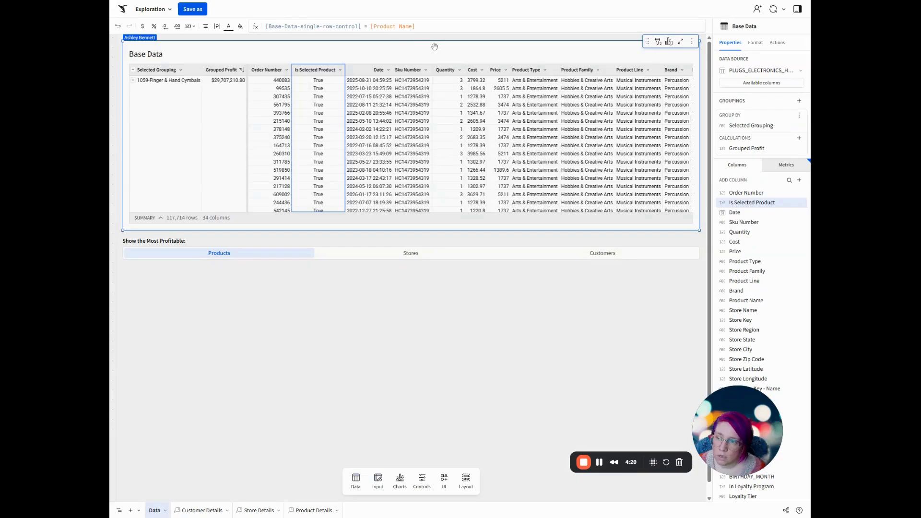
Add another calculated column after Is Selected Product and name it "Is Selected Store".
key("alt+equal")
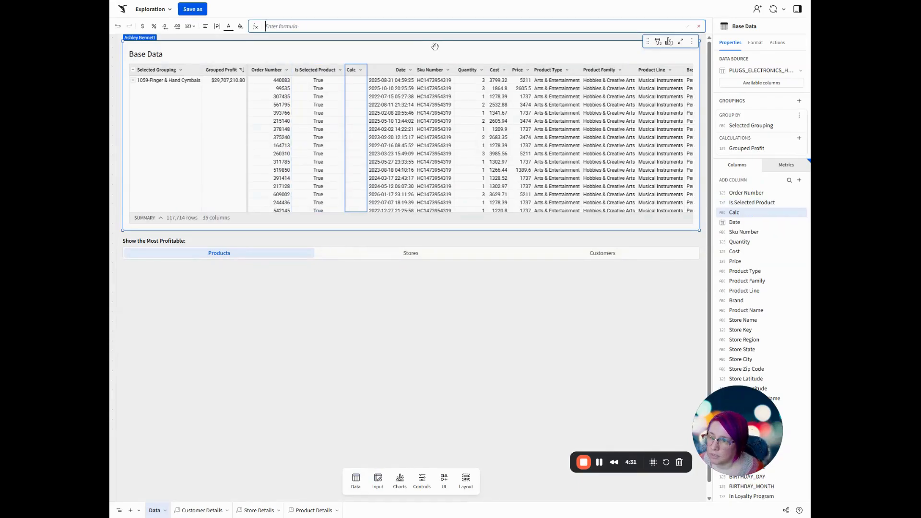
double_click(351, 69)
key("BackSpace")
type("Is Selected Store")
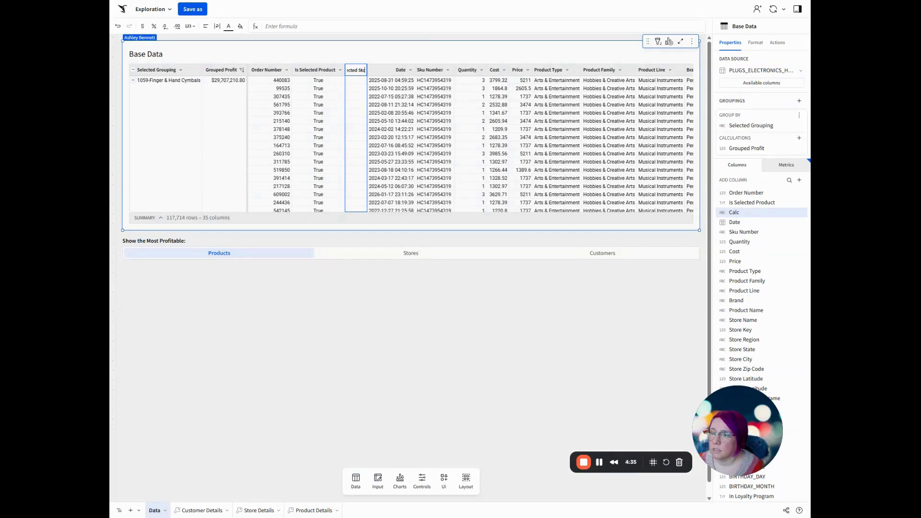
key("Return")
Set the Is Selected Store formula to [Base-Data-single-row-control-1] = [Store Name].
left_click(265, 26)
type("base")
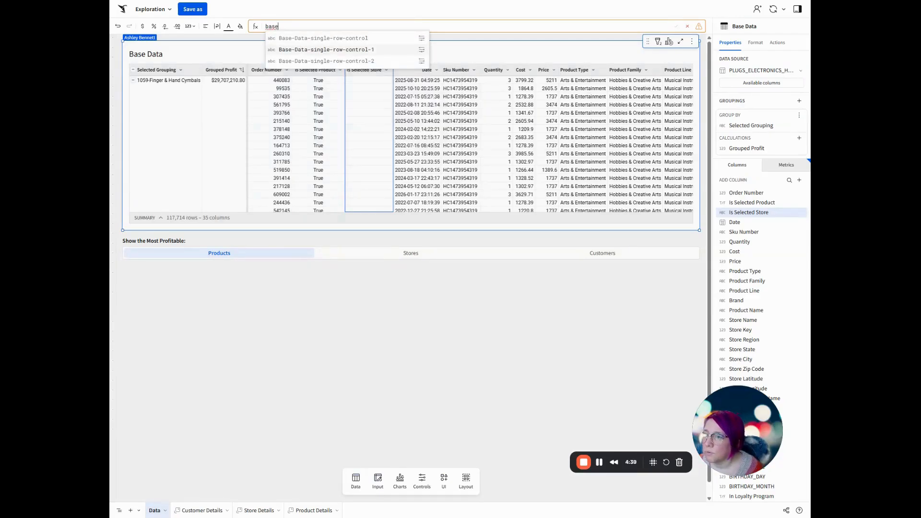
left_click(355, 50)
key("Return")
left_click(366, 26)
type("= store")
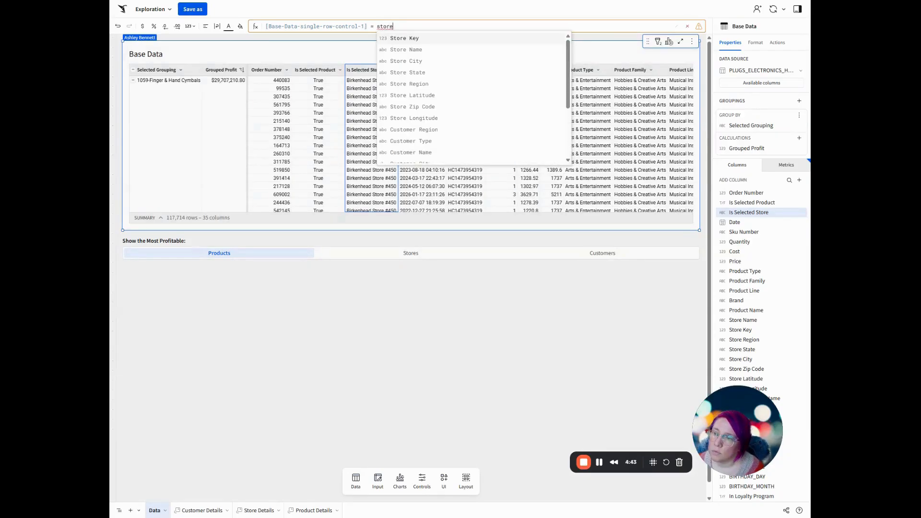
key("Down")
key("Return")
key("Return")
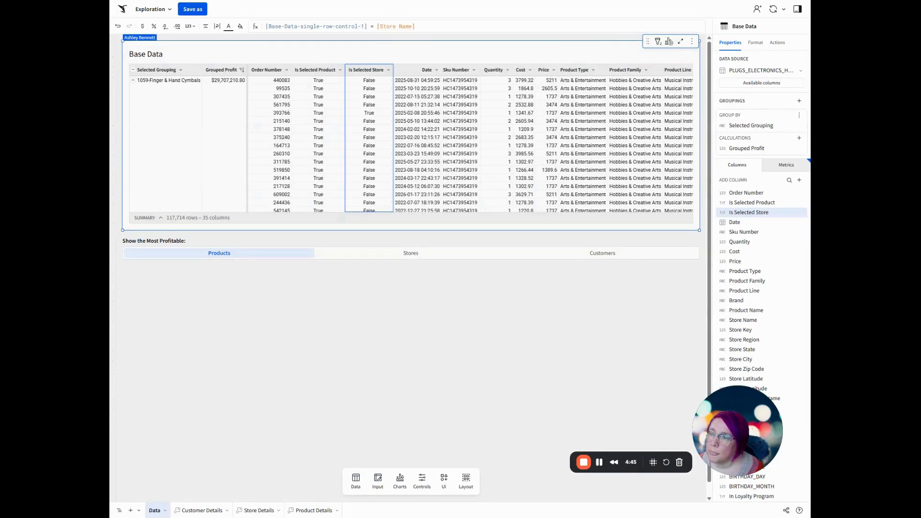
Add a third calculated column after Is Selected Store and name it "Is Selected Customer".
key("alt+equal")
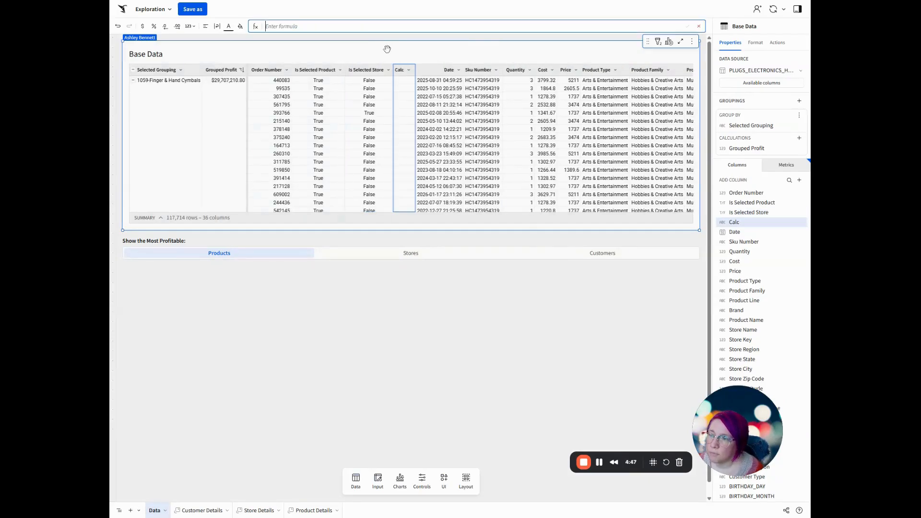
double_click(401, 72)
key("BackSpace")
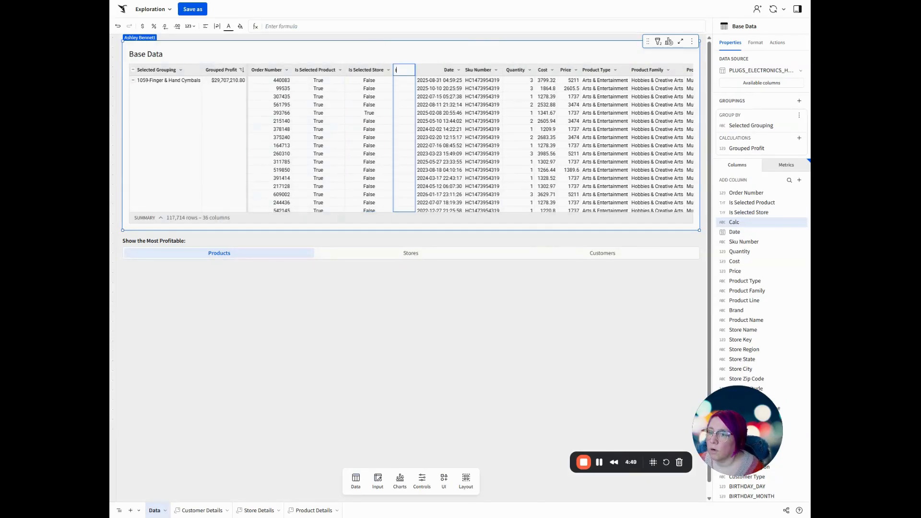
type("Is Selected")
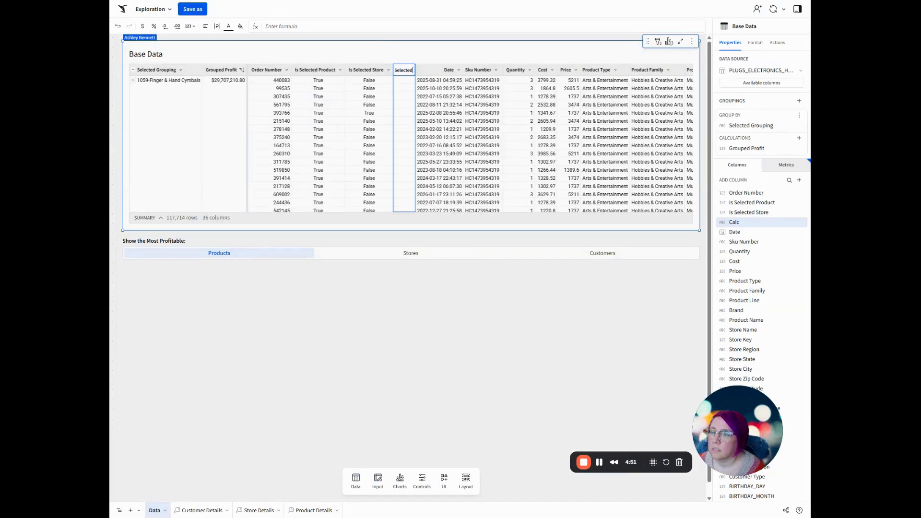
type(" Customer")
key("Return")
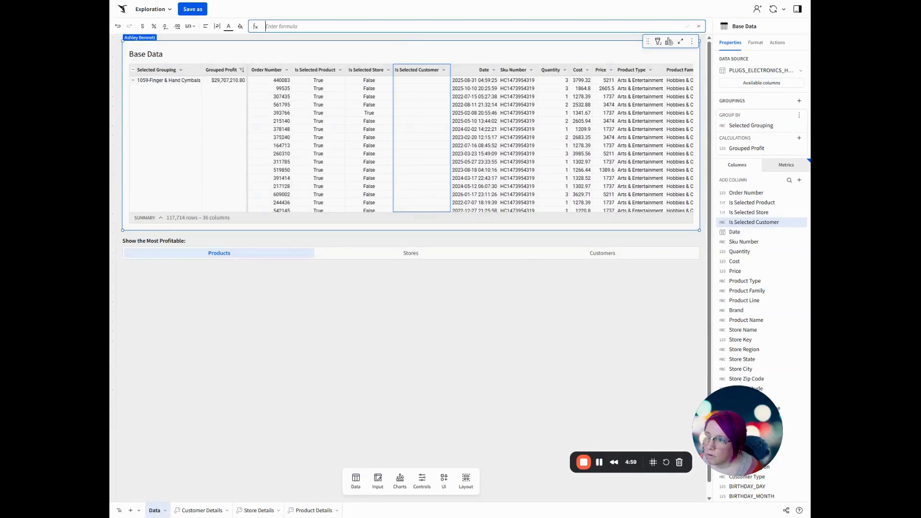
Set the Is Selected Customer formula to [Base-Data-single-row-control-2] = [Customer Key - Name].
type("base")
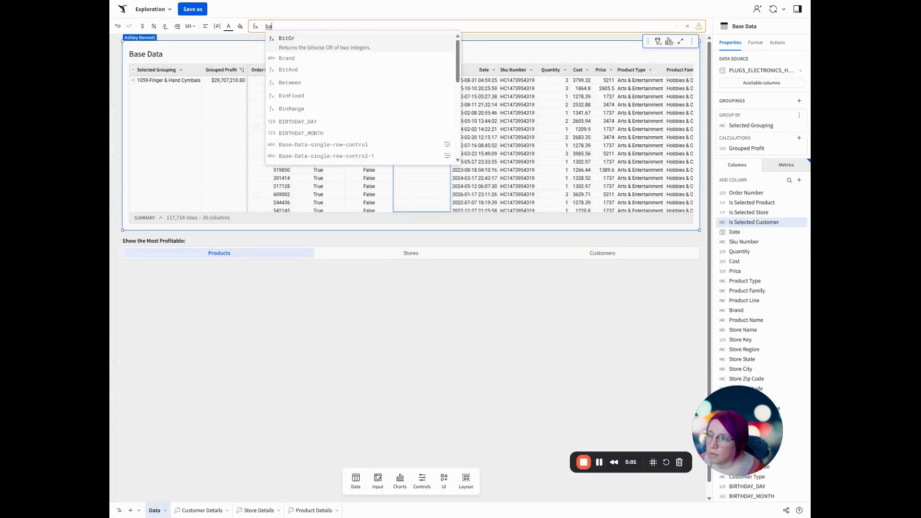
key("Down")
key("Down")
key("Return")
key("Return")
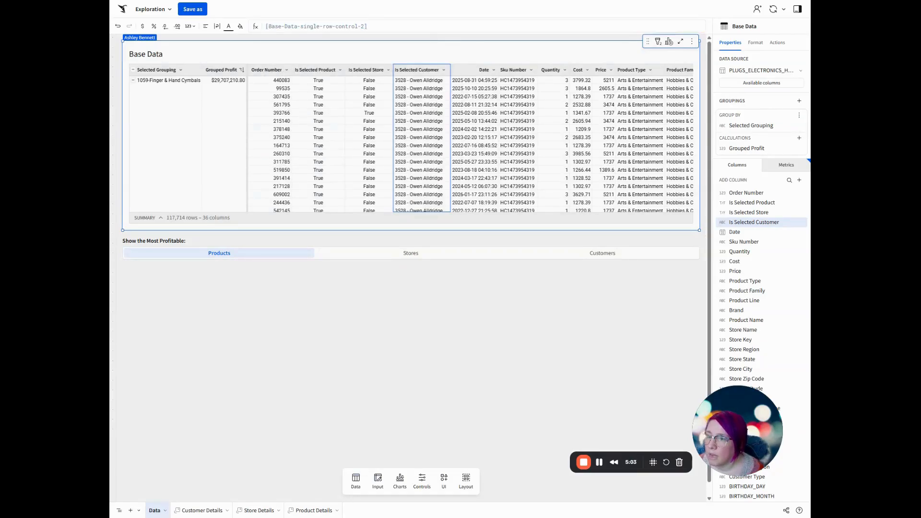
left_click(404, 25)
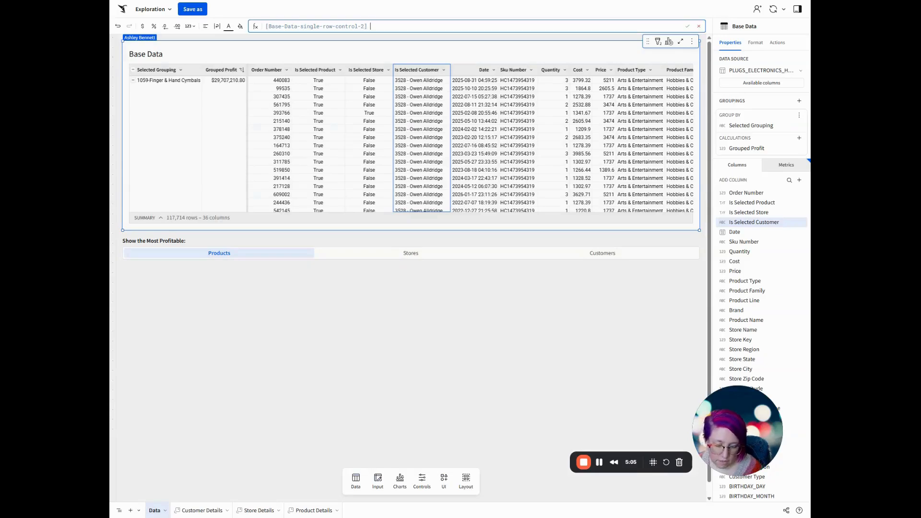
type("= custo")
key("Down")
key("Down")
key("Down")
key("Down")
key("Down")
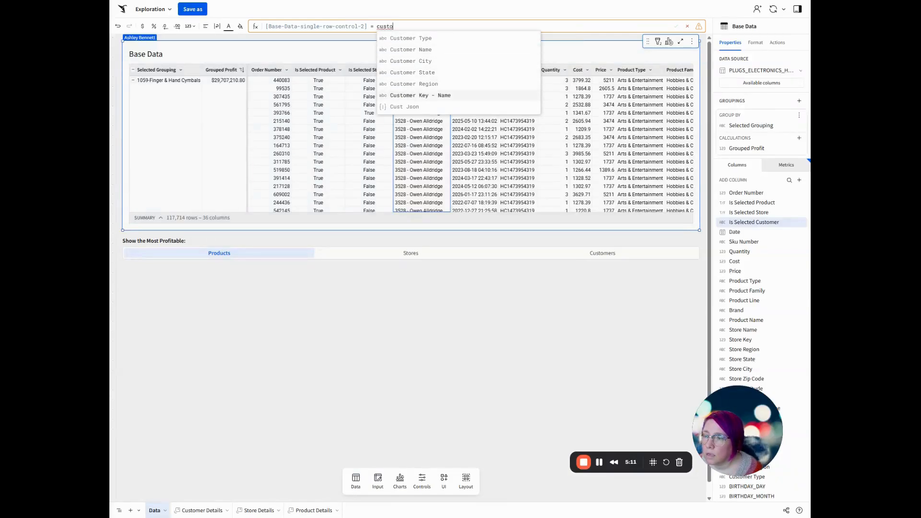
key("Return")
key("Return")
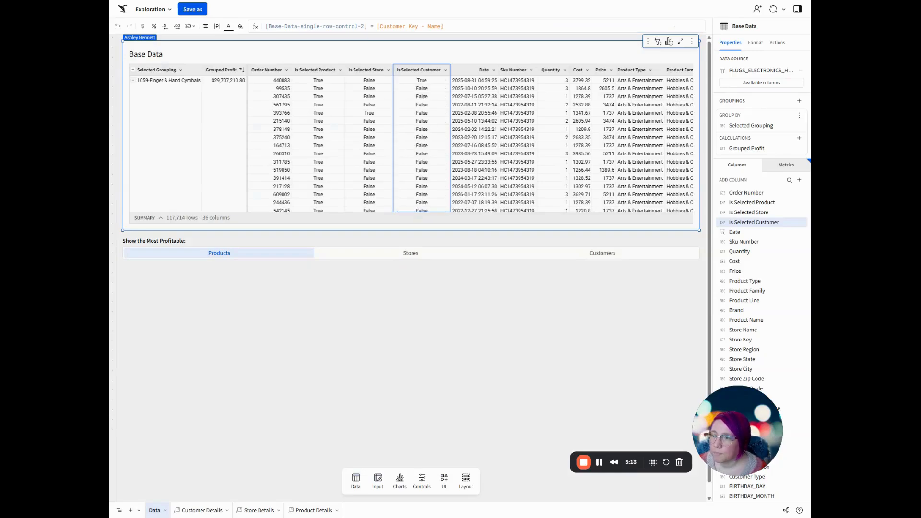
Filter the Profit KPI in the Customer Details modal by Is Selected Customer, keeping only True.
left_click(199, 510)
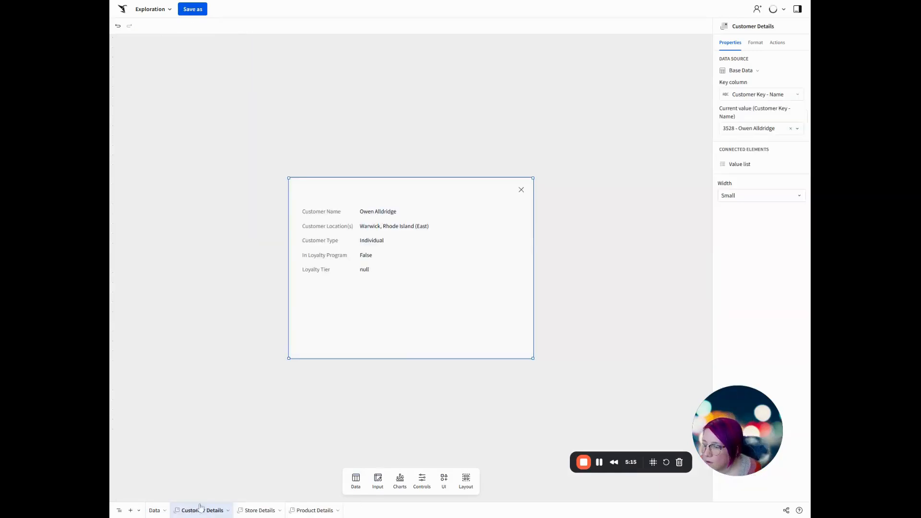
left_click(474, 301)
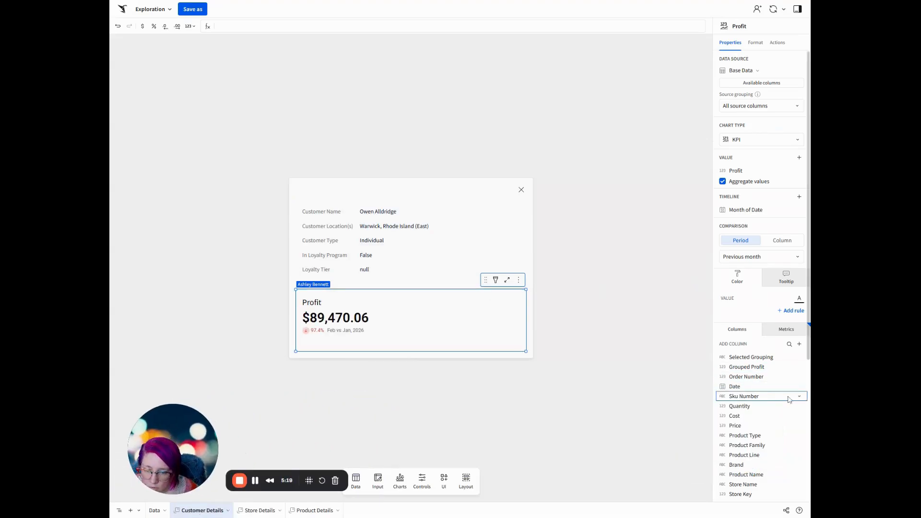
scroll(789, 400, "down", 5)
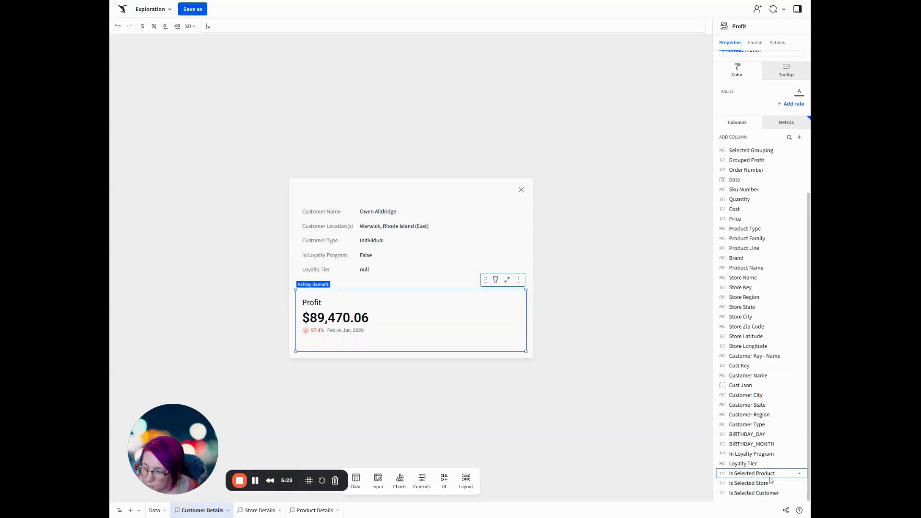
left_click(772, 495)
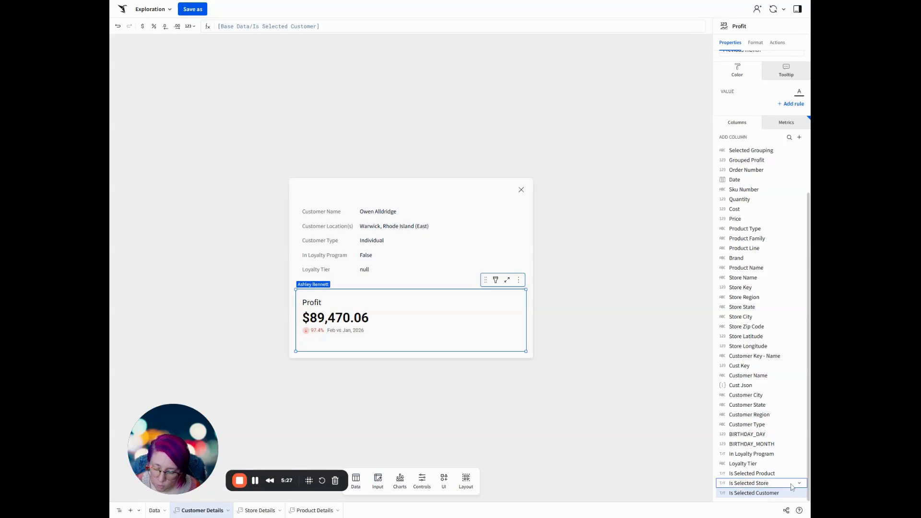
key("alt+shift+f")
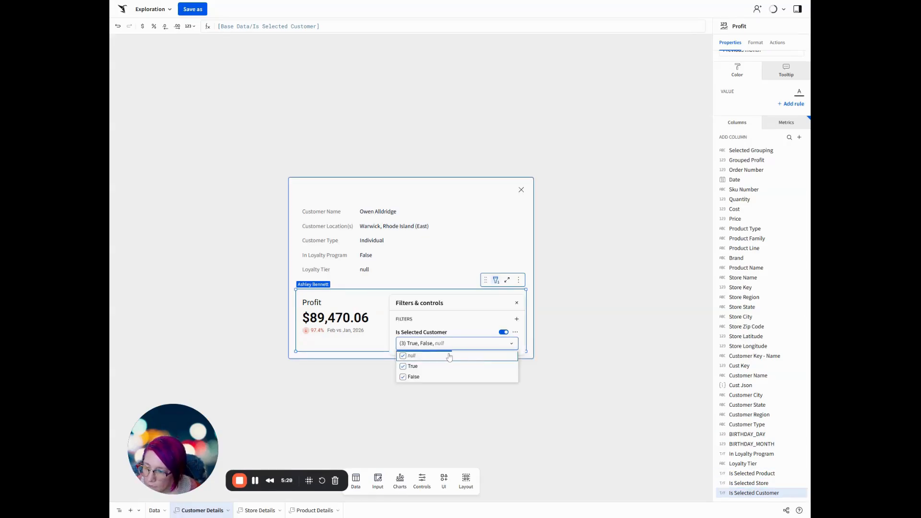
left_click(430, 359)
left_click(432, 376)
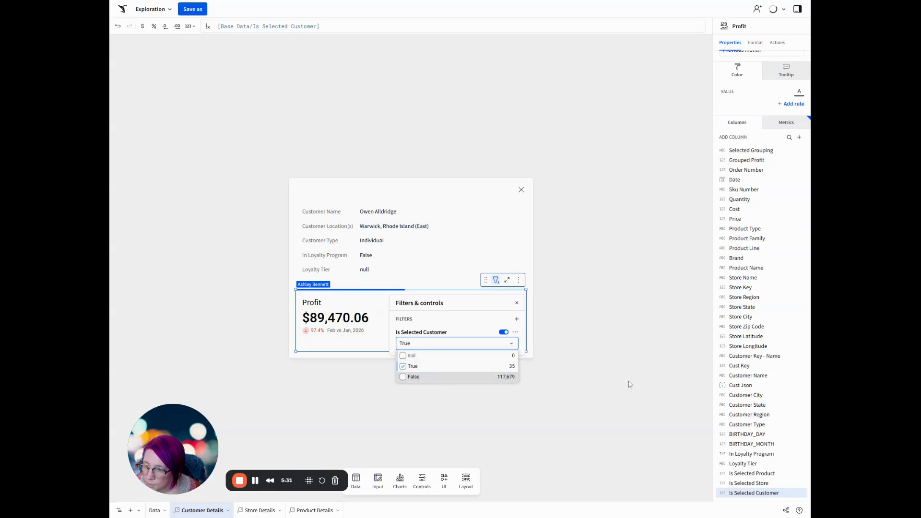
left_click(630, 385)
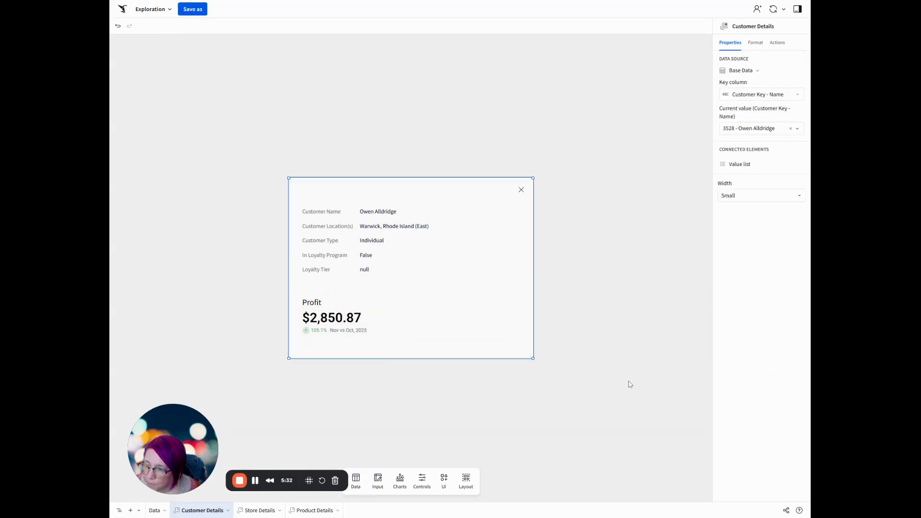
Filter the map in the Store Details modal by Is Selected Store, keeping only True.
left_click(255, 511)
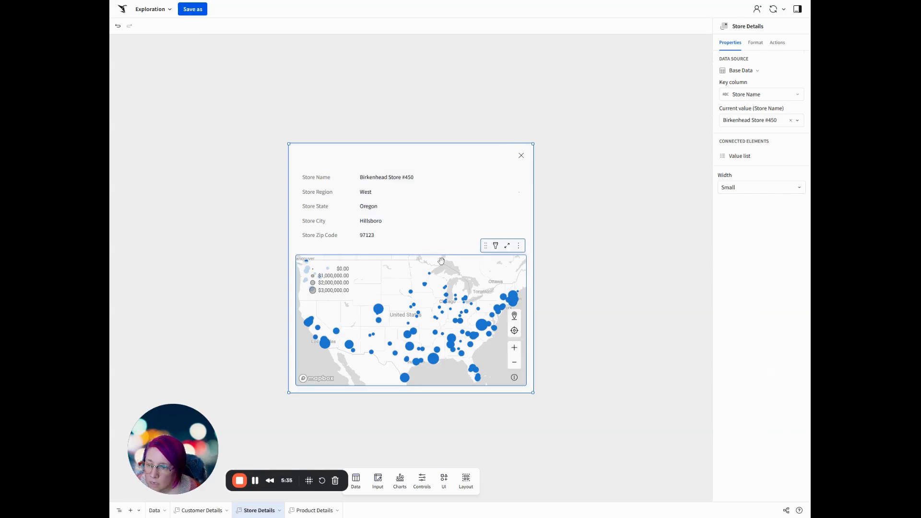
left_click(444, 260)
scroll(767, 432, "down", 5)
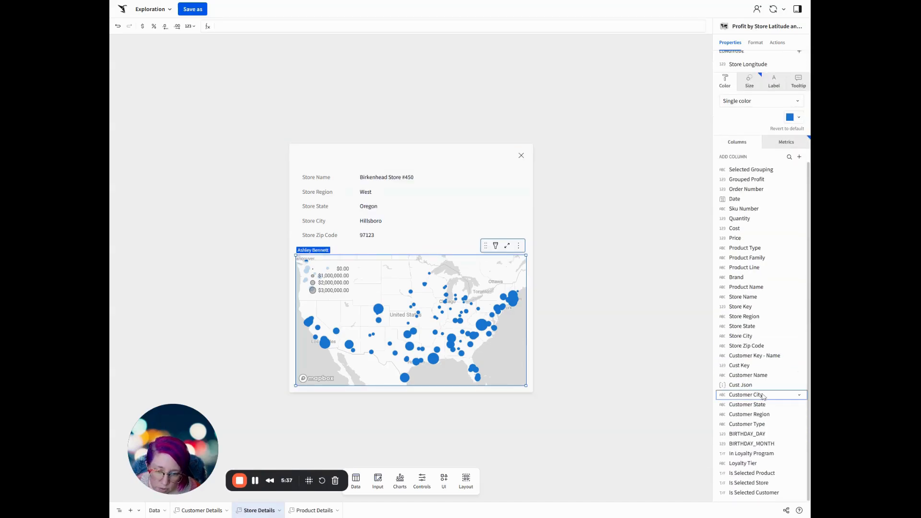
left_click(767, 484)
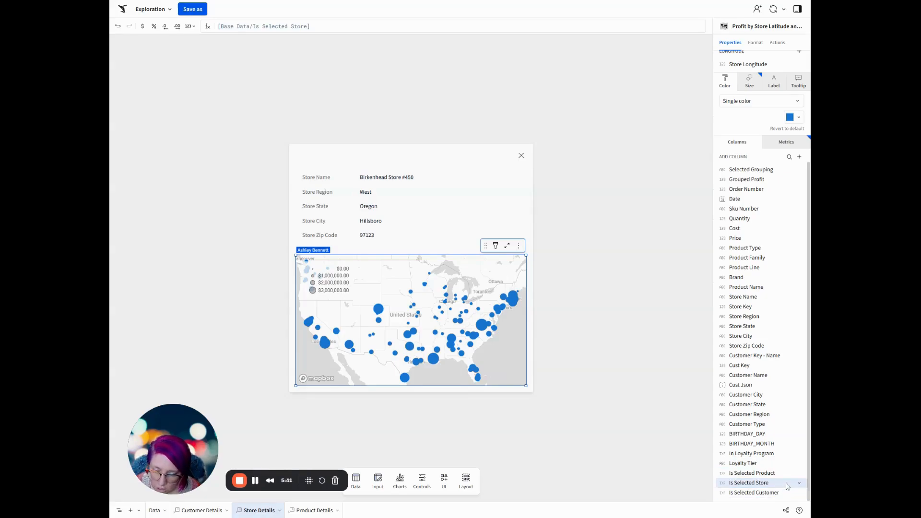
key("alt+shift+f")
left_click(443, 344)
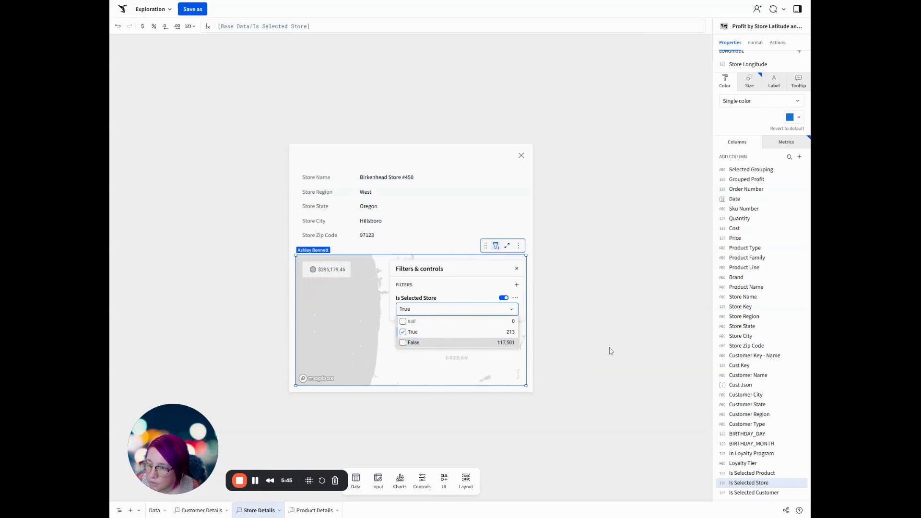
left_click(611, 350)
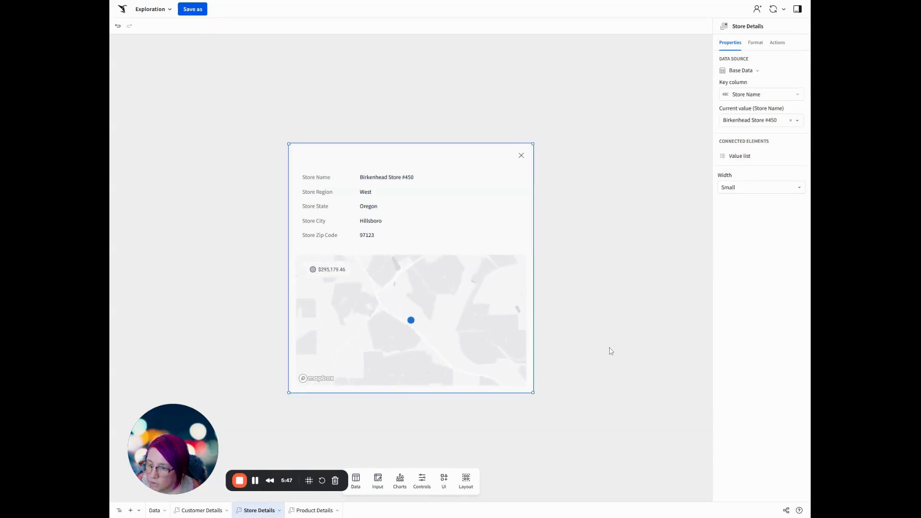
mouse_move(411, 322)
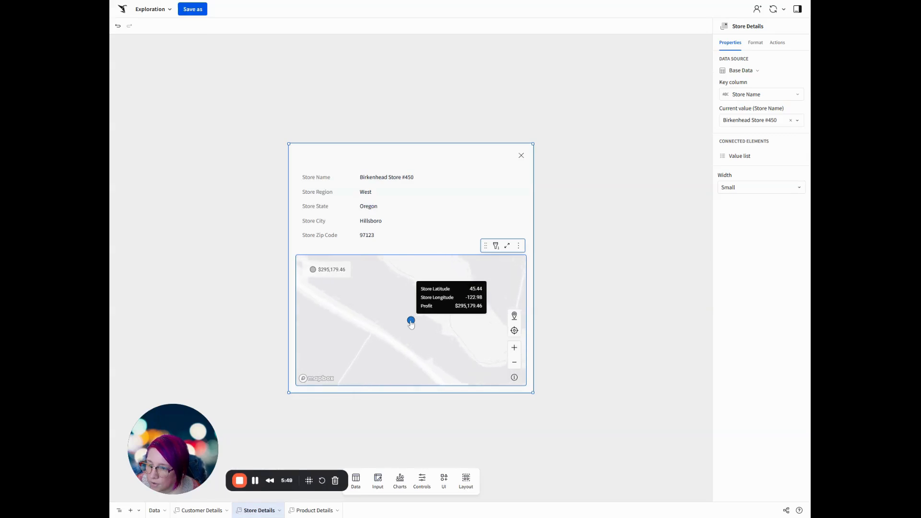
Filter the Profit KPI in the Product Details modal by Is Selected Product, keeping only True.
left_click(294, 512)
left_click(470, 322)
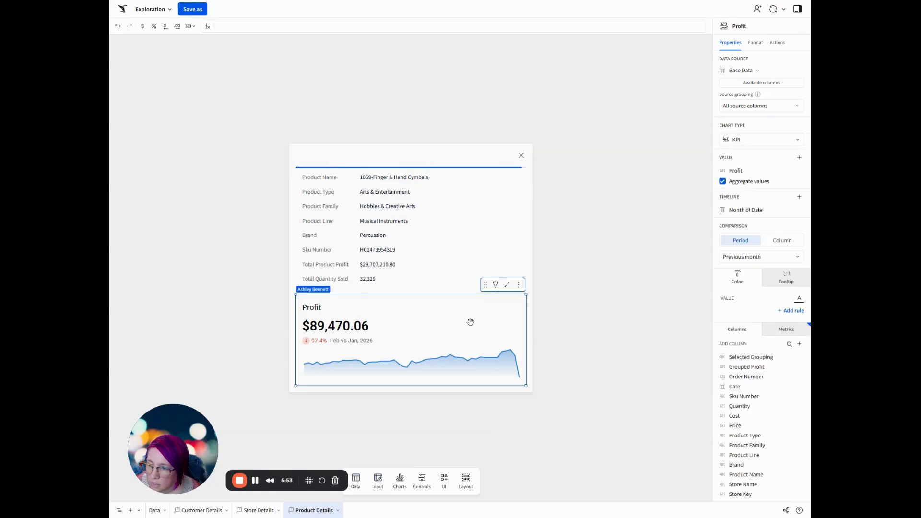
scroll(747, 408, "down", 5)
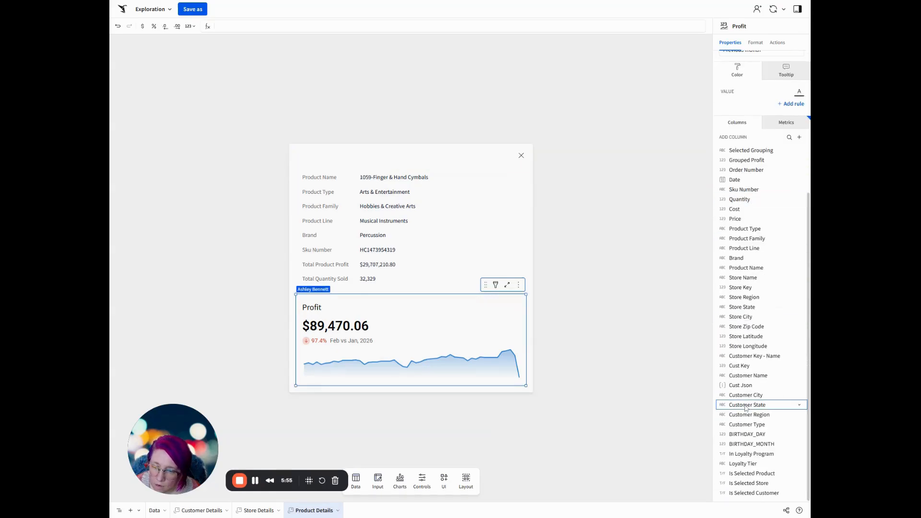
left_click(753, 494)
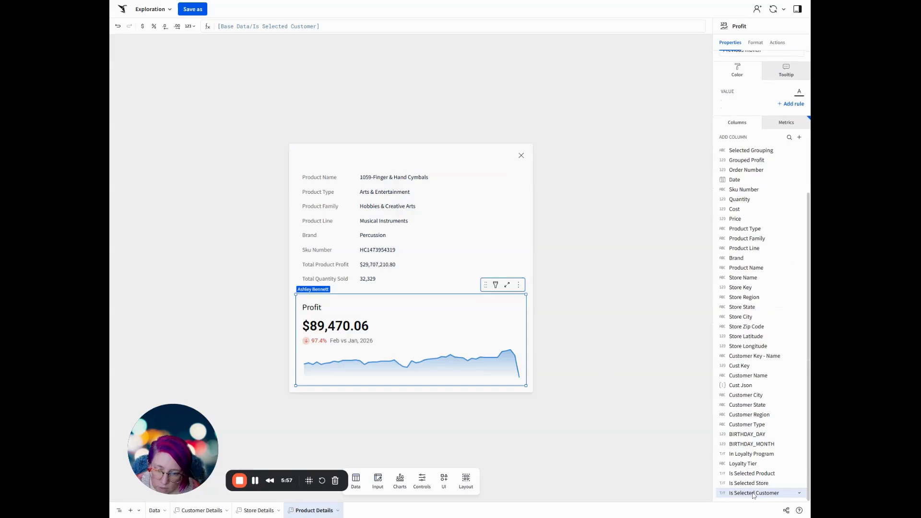
left_click(759, 475)
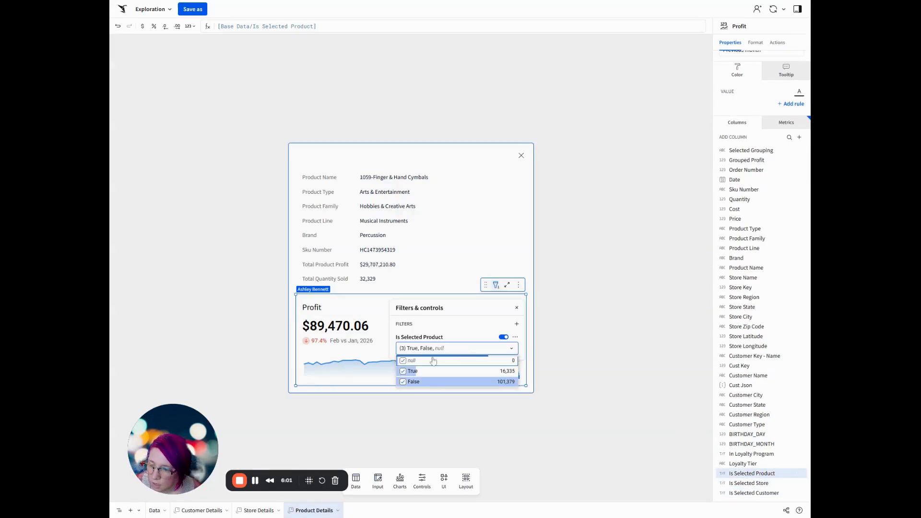
left_click(430, 370)
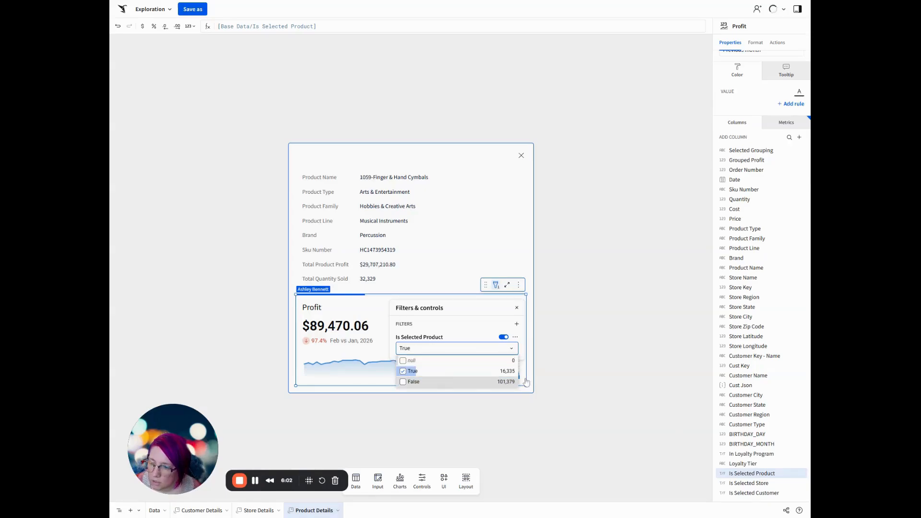
left_click(619, 380)
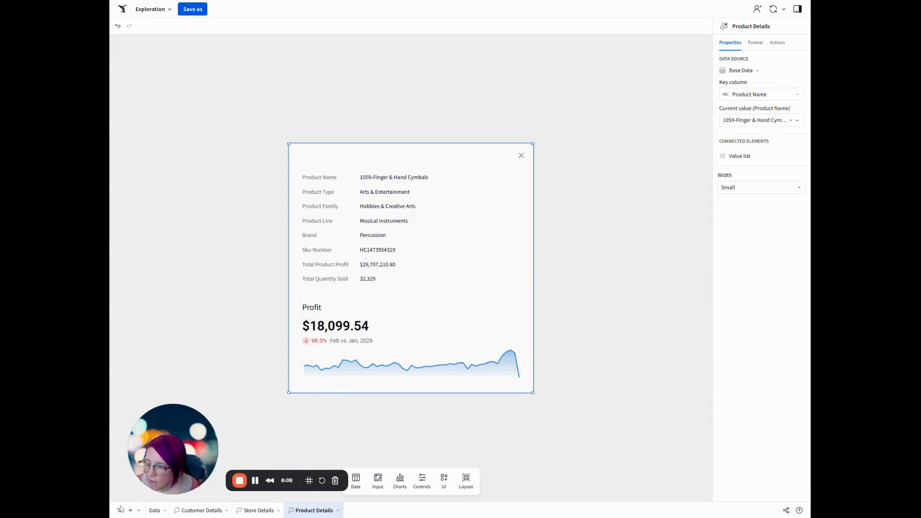
Create a child bar chart from the Base Data table on the Data page and make its bars horizontal.
left_click(154, 511)
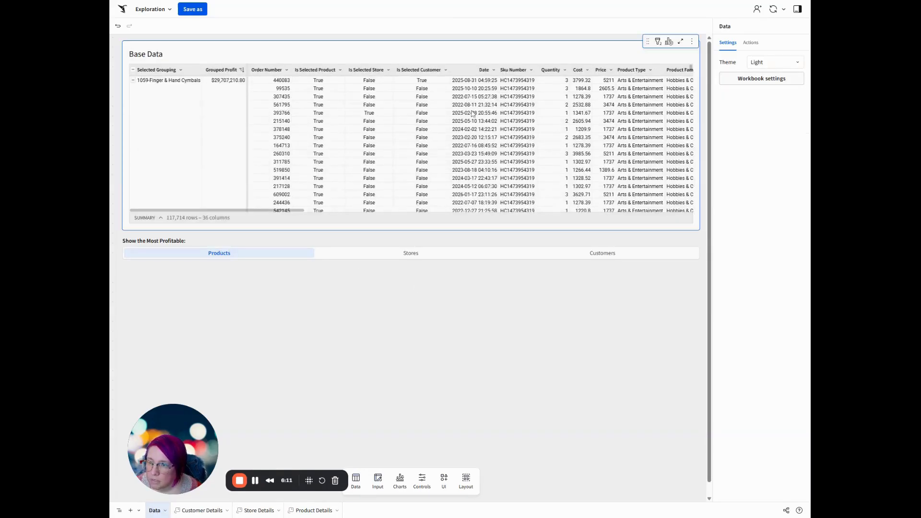
left_click(544, 46)
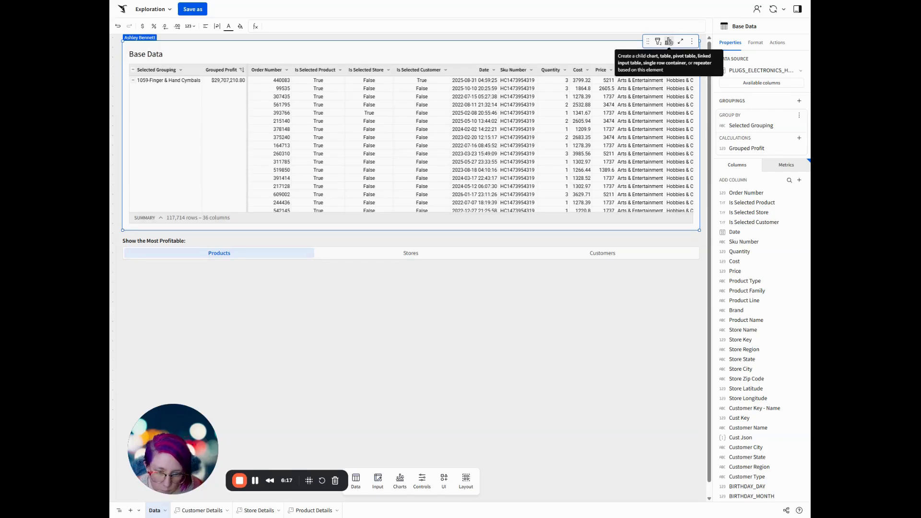
left_click(670, 42)
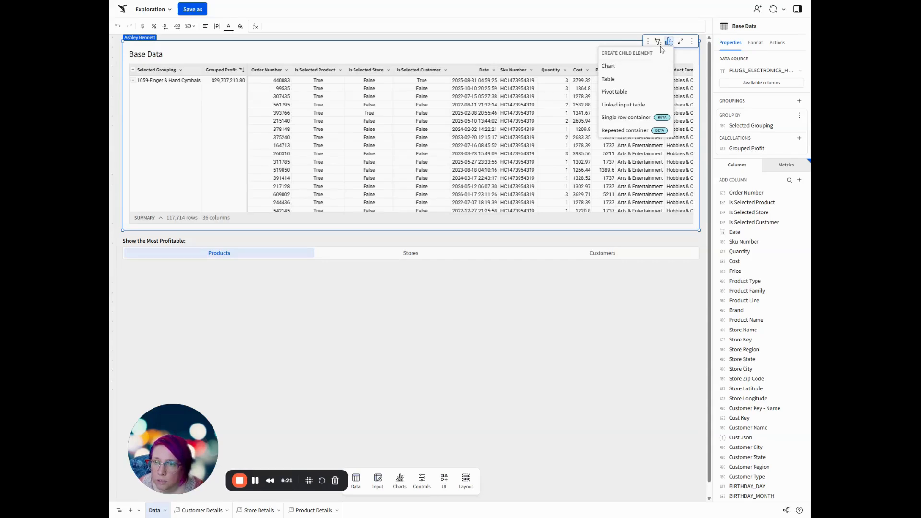
left_click(660, 43)
left_click(661, 43)
left_click(669, 41)
left_click(627, 69)
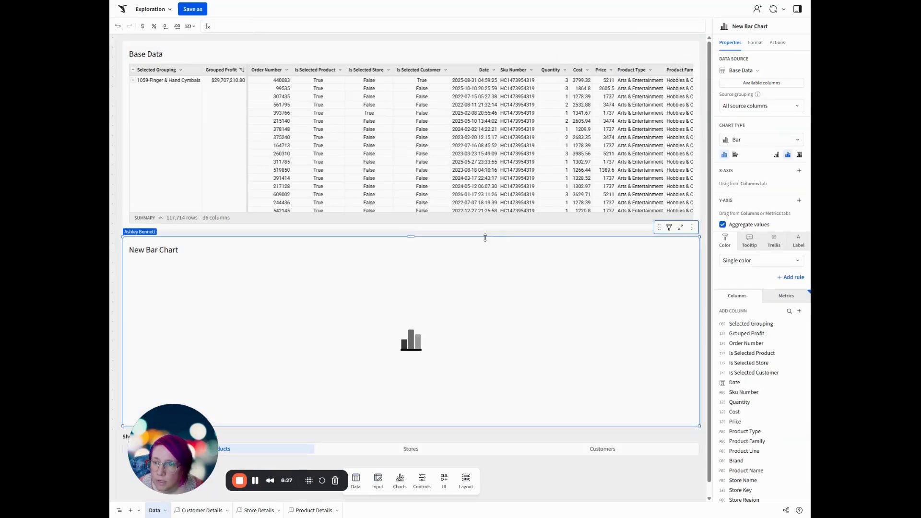
left_click(736, 155)
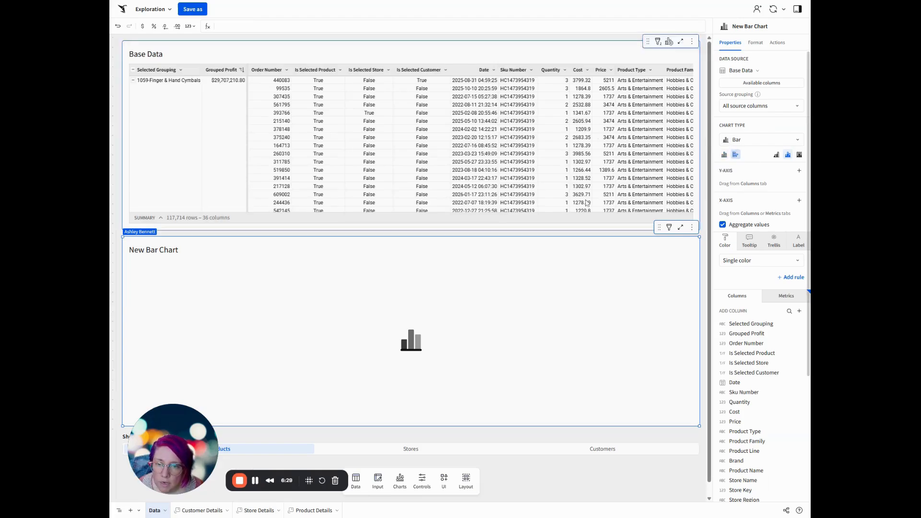
Put Selected Grouping on the bar chart's Y-axis and the Profit metric on its X-axis.
left_click(800, 171)
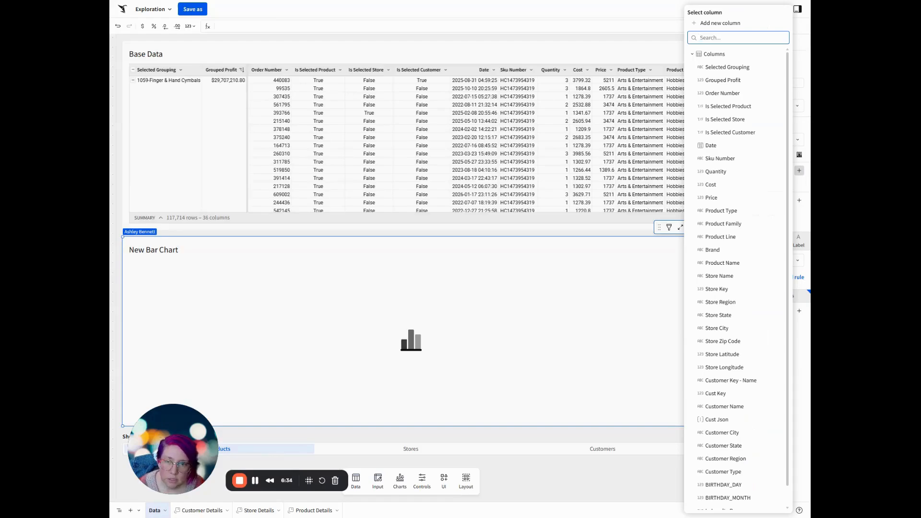
left_click(804, 172)
left_click(800, 171)
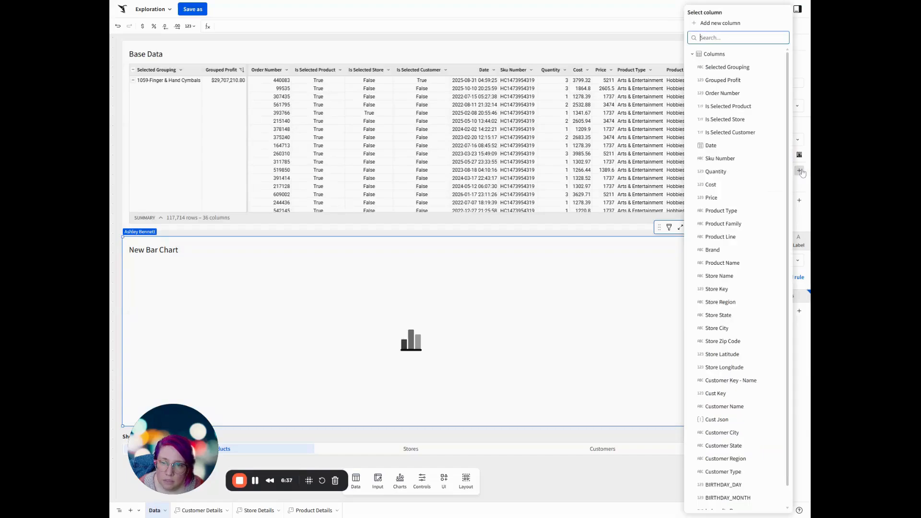
left_click(741, 68)
left_click(800, 200)
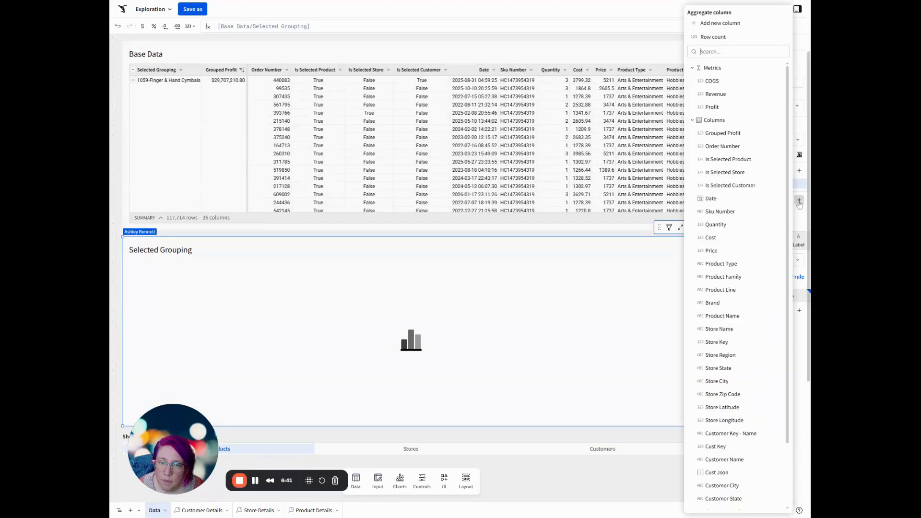
left_click(730, 108)
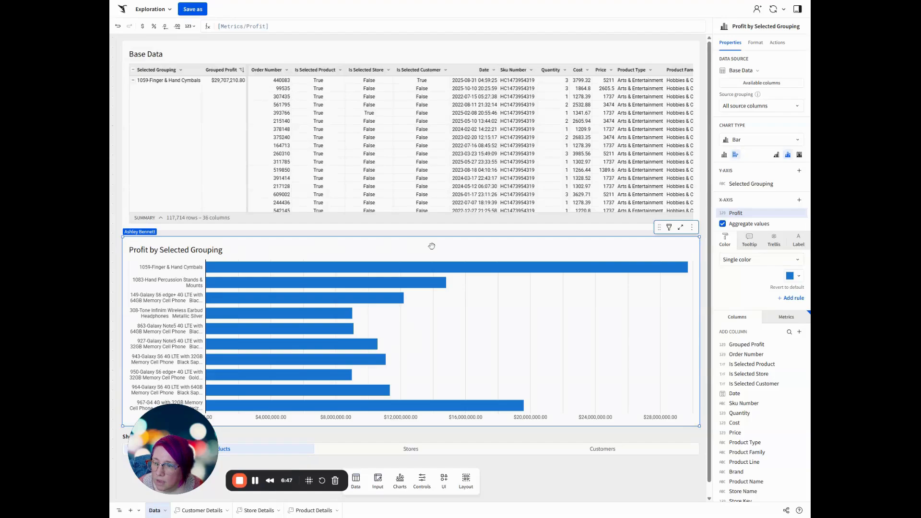
Hide the title of the bar chart.
left_click(755, 42)
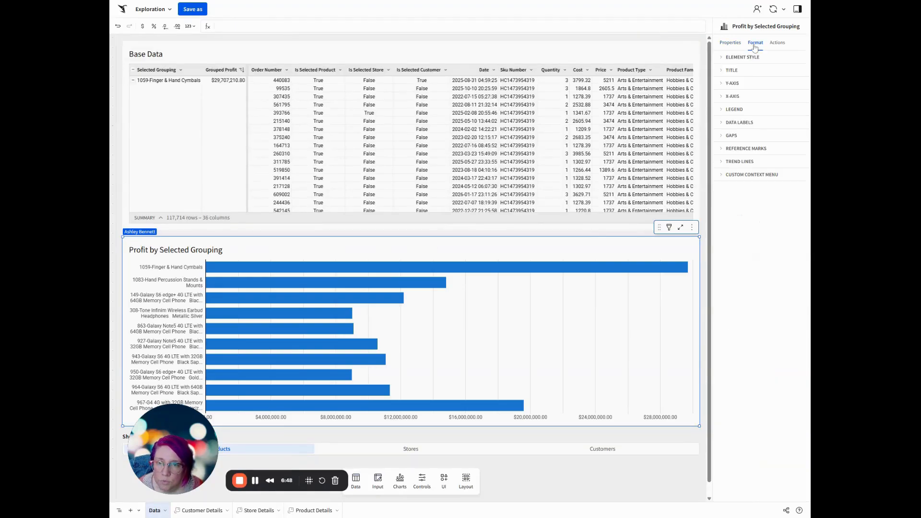
left_click(747, 71)
left_click(725, 84)
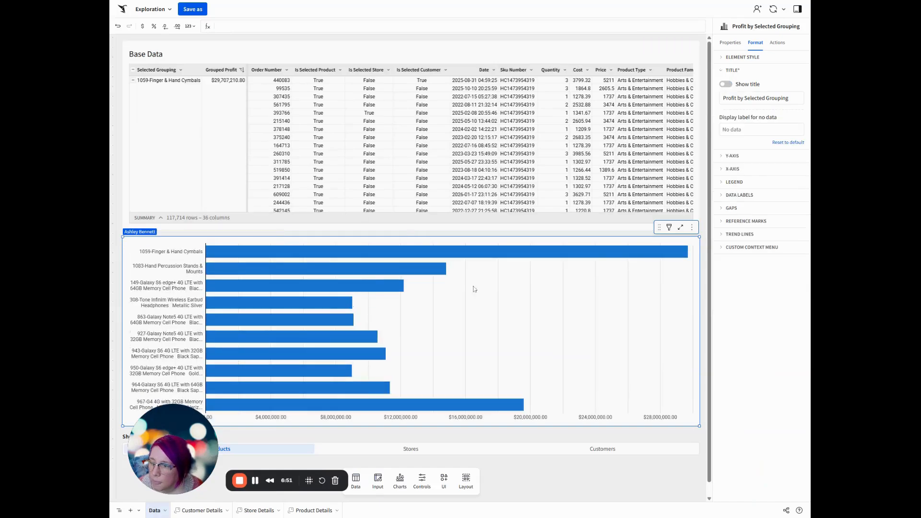
Sort the bar chart's Y-axis by Profit in descending order and color the bars by Store Region.
left_click(730, 43)
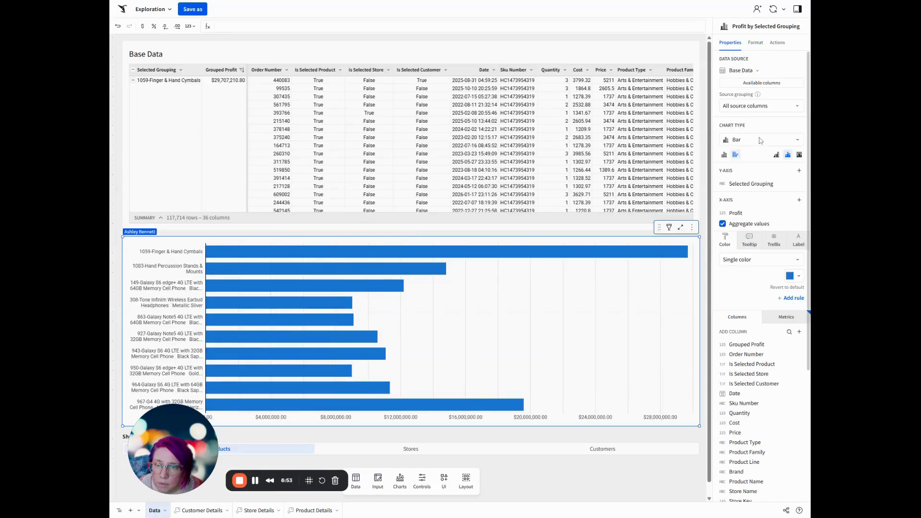
left_click(799, 184)
mouse_move(795, 193)
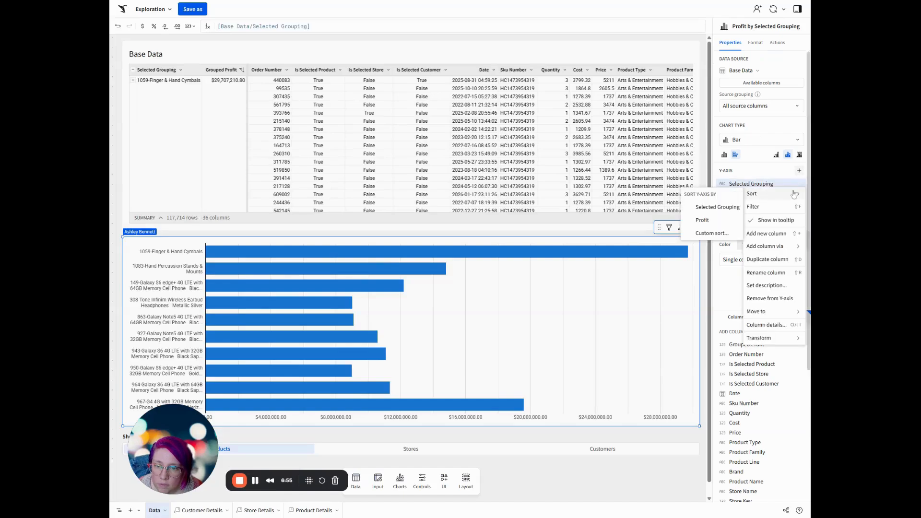
left_click(708, 220)
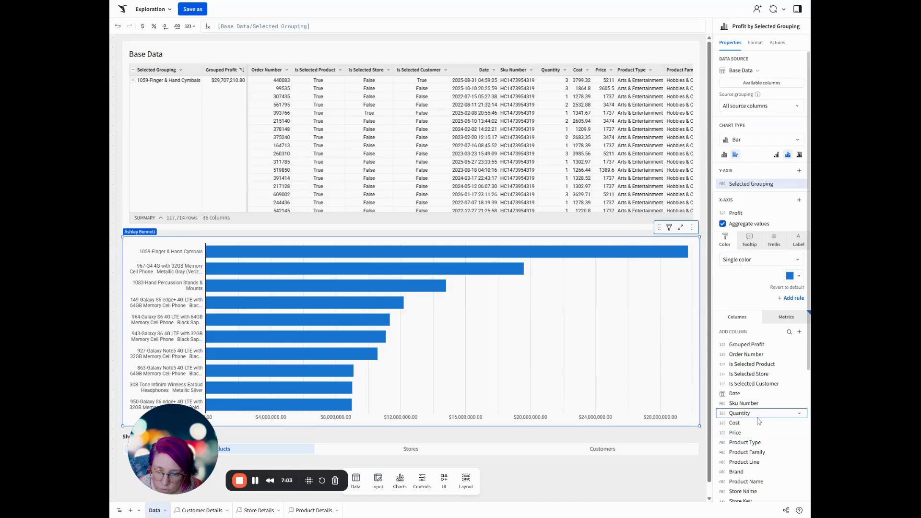
scroll(758, 422, "down", 1)
left_click_drag(760, 471, 760, 256)
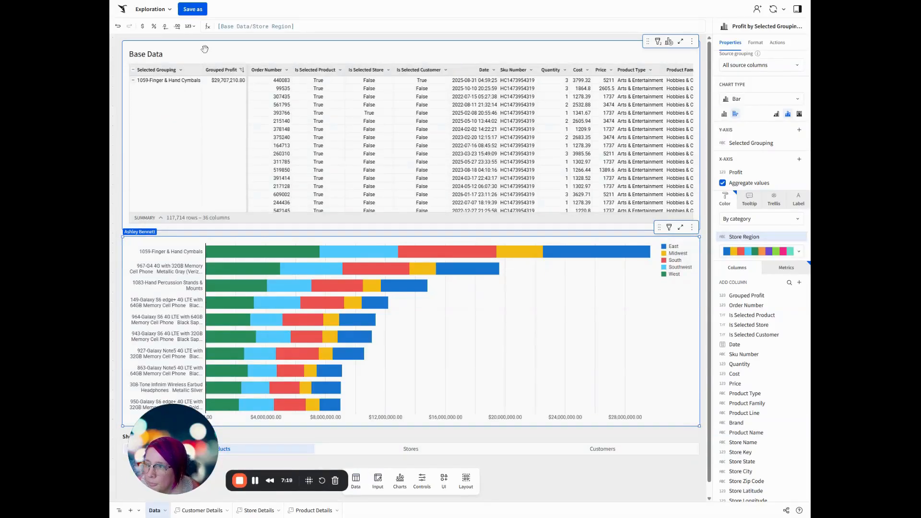
left_click(158, 94)
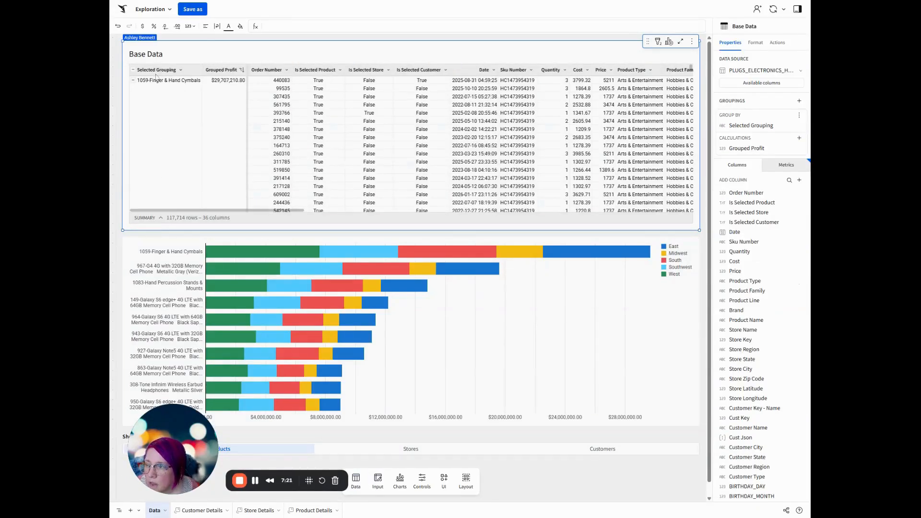
mouse_move(214, 72)
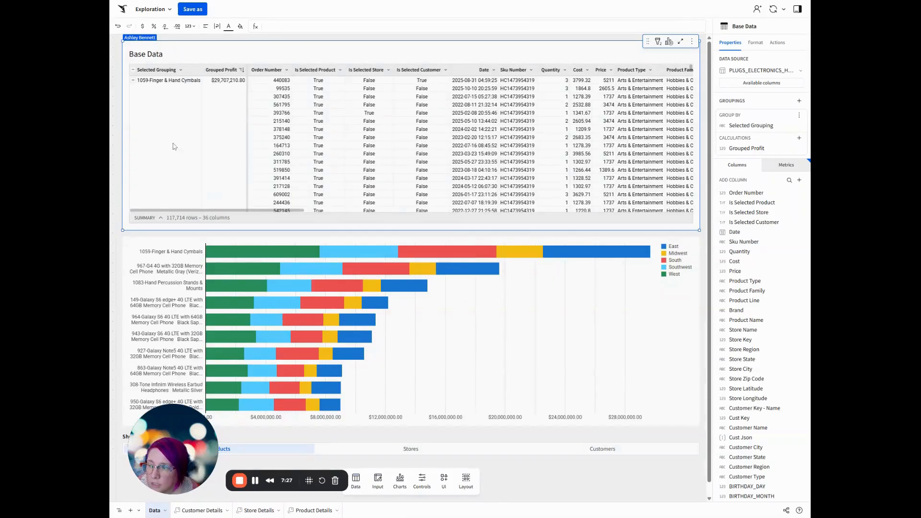
left_click(639, 323)
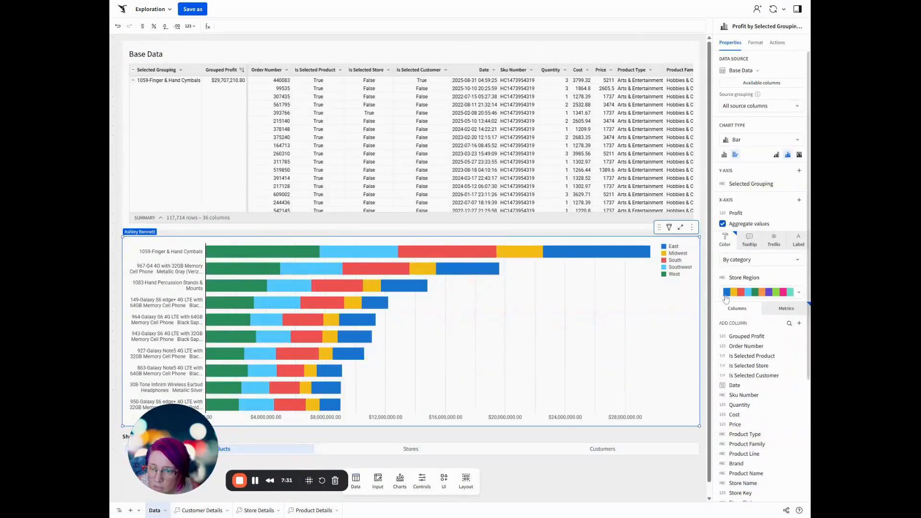
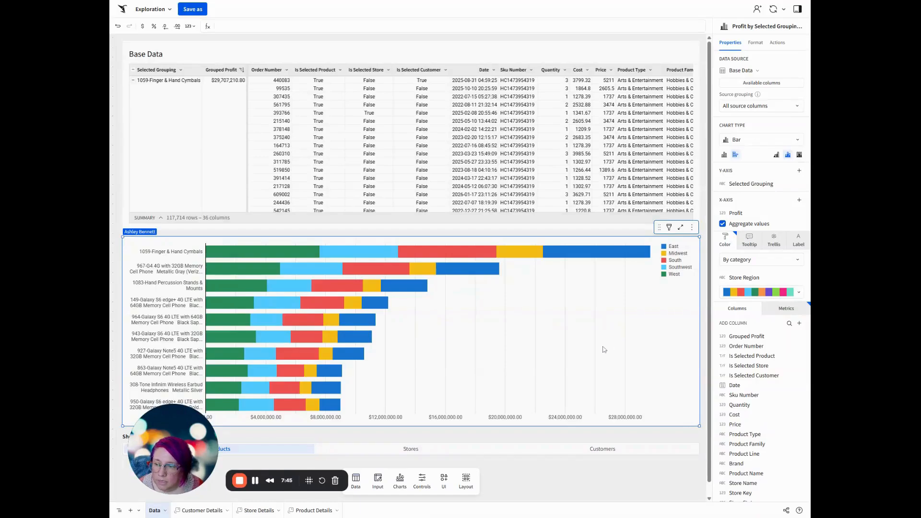
Give the bar chart's on-select action sequence the custom formula condition [ctrl-Most-Profitable] = "Products" and add an action to it.
left_click(776, 44)
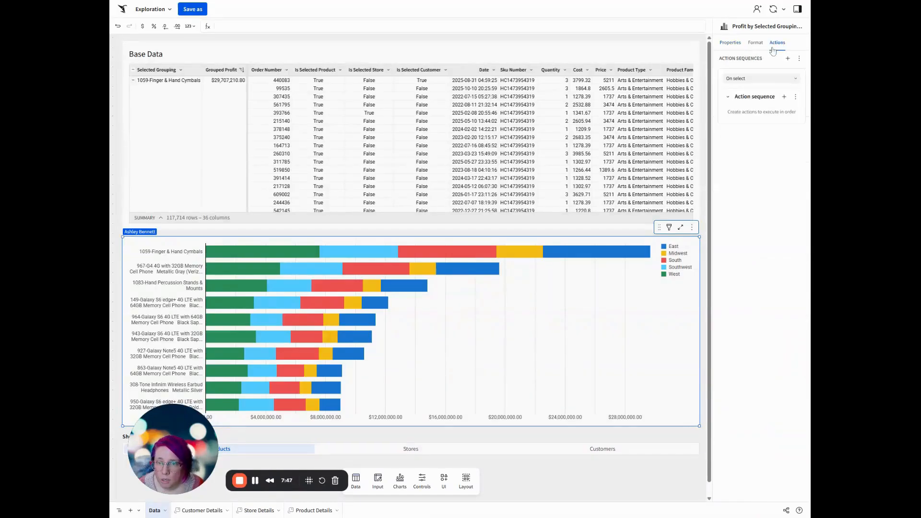
left_click(796, 97)
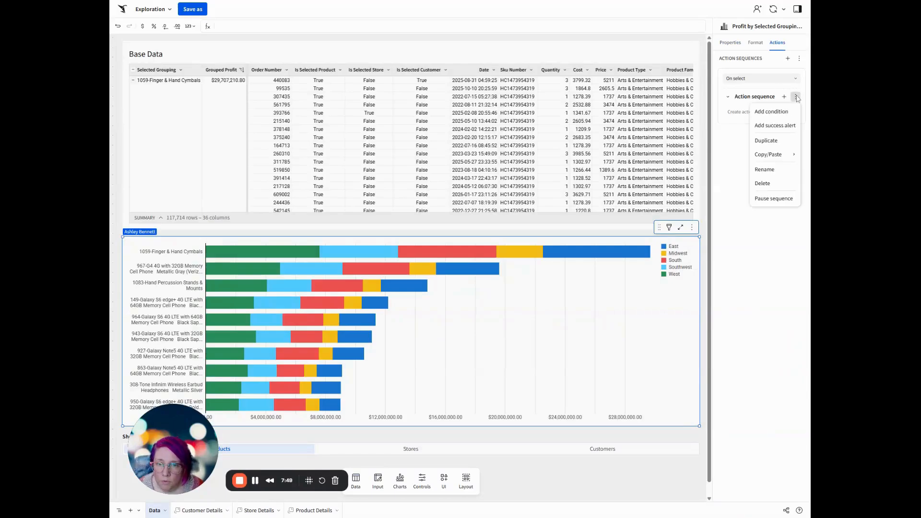
left_click(787, 112)
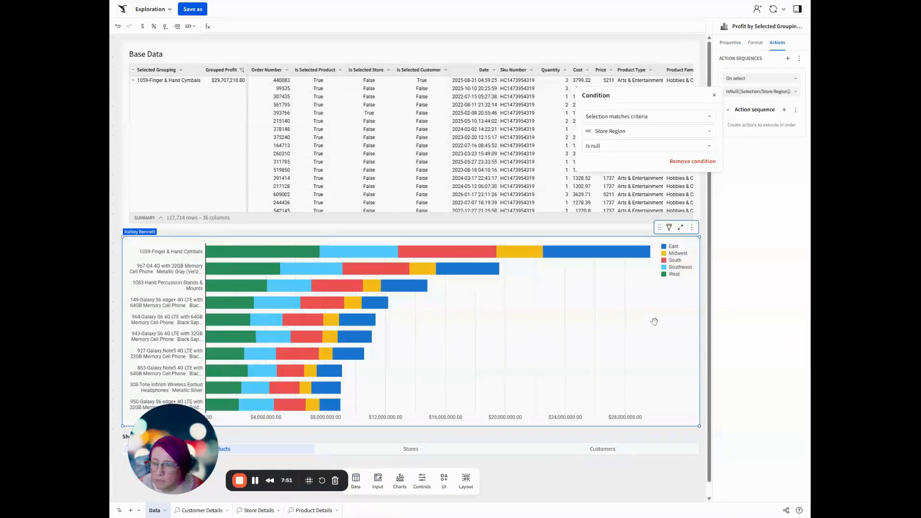
left_click(648, 119)
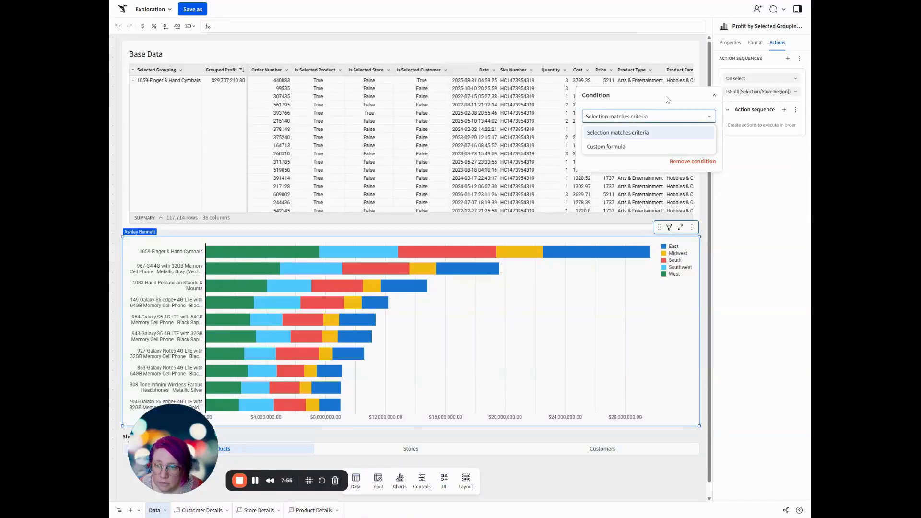
left_click(638, 146)
left_click(635, 133)
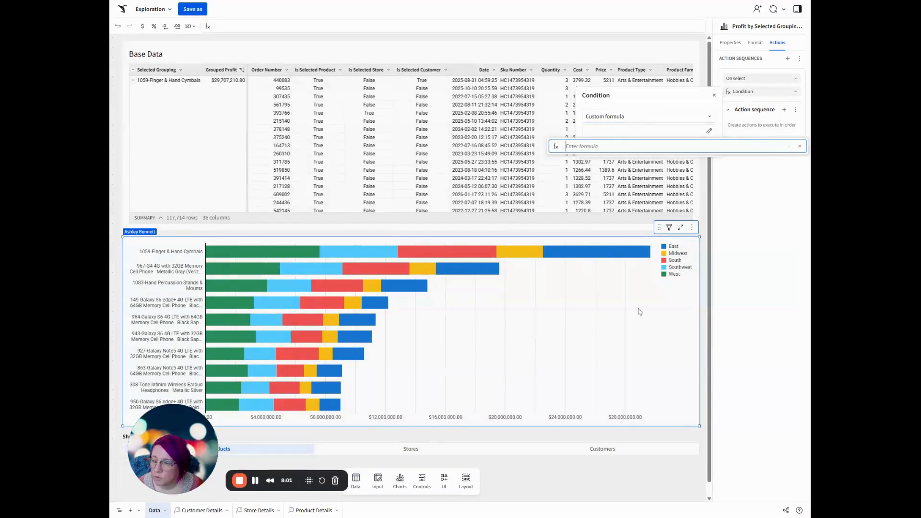
type("[")
type("ctrl-Most-Profitable")
type("] = \"P")
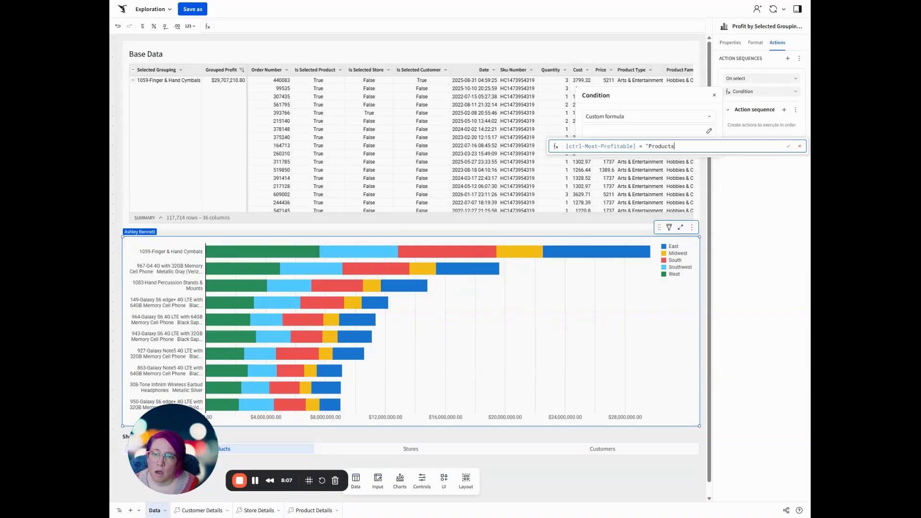
key("Return")
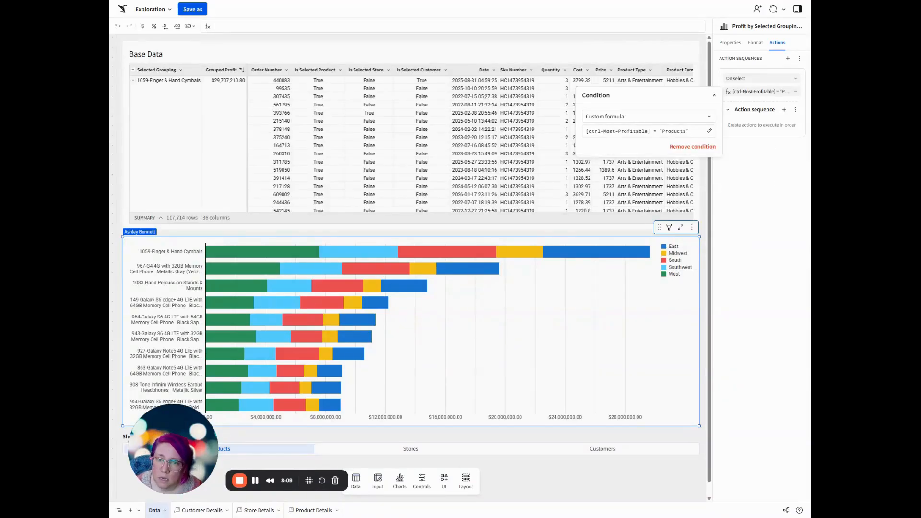
left_click(784, 109)
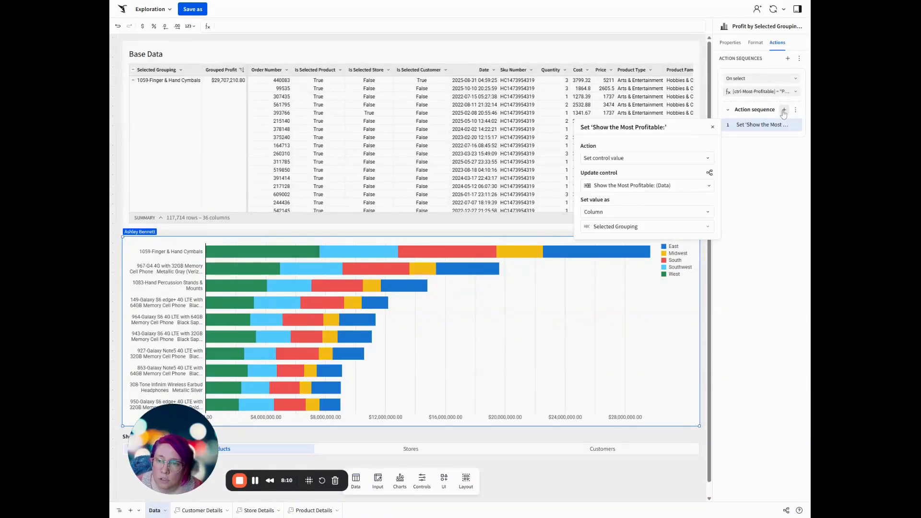
left_click(650, 188)
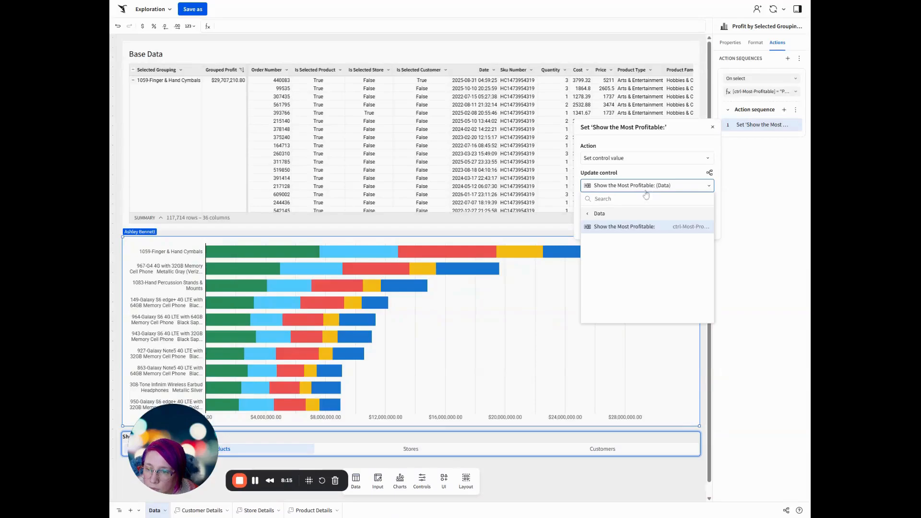
left_click(599, 215)
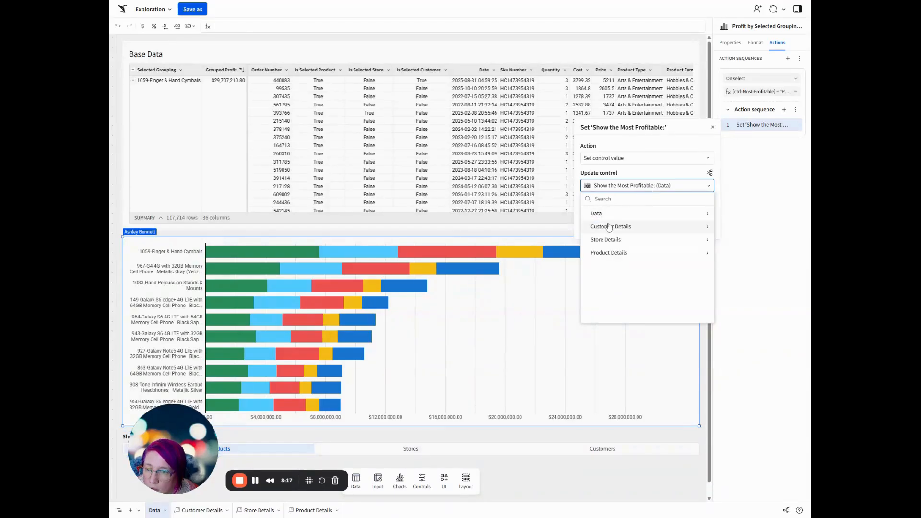
left_click(610, 253)
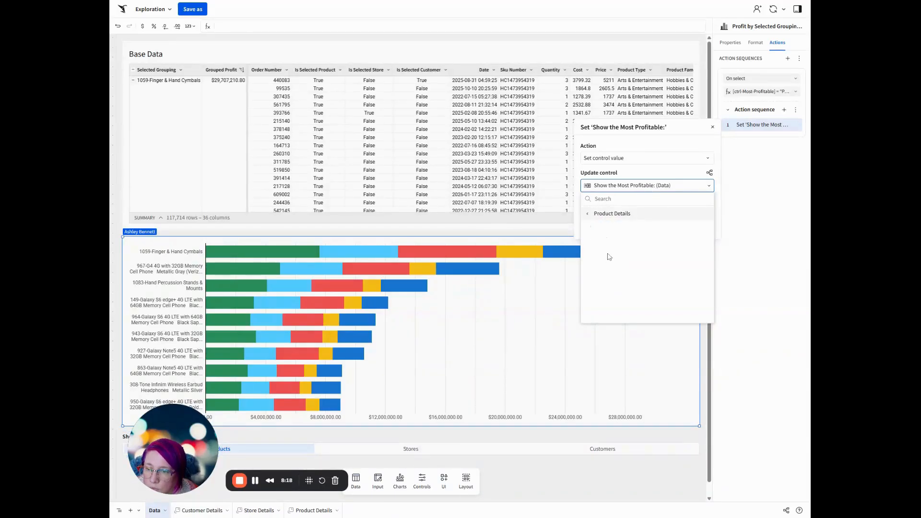
left_click(617, 214)
left_click(638, 220)
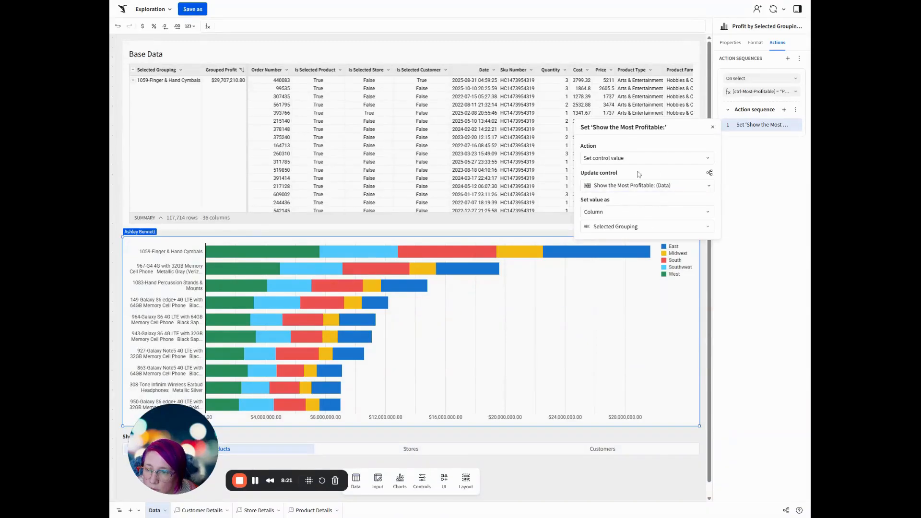
left_click(625, 187)
left_click(588, 214)
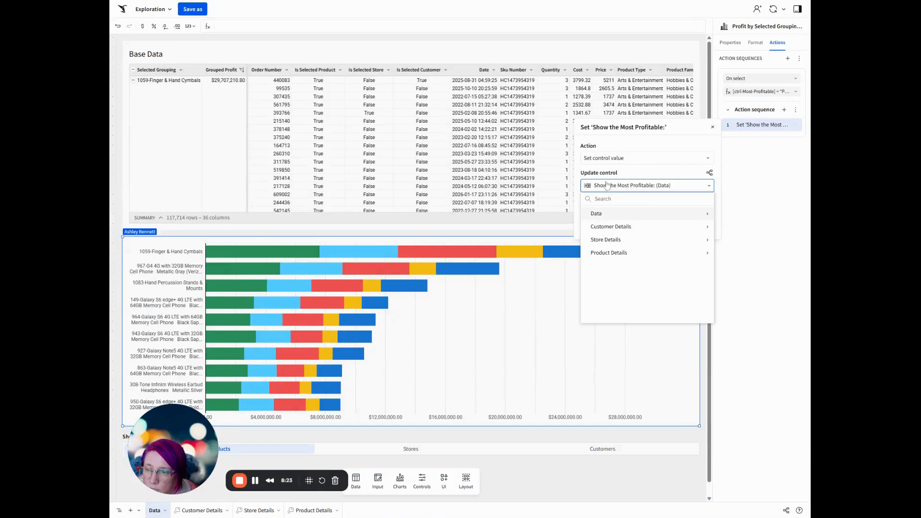
Make the new action set the Product Details single row container from the Selected Grouping column.
left_click(597, 159)
scroll(660, 269, "down", 1)
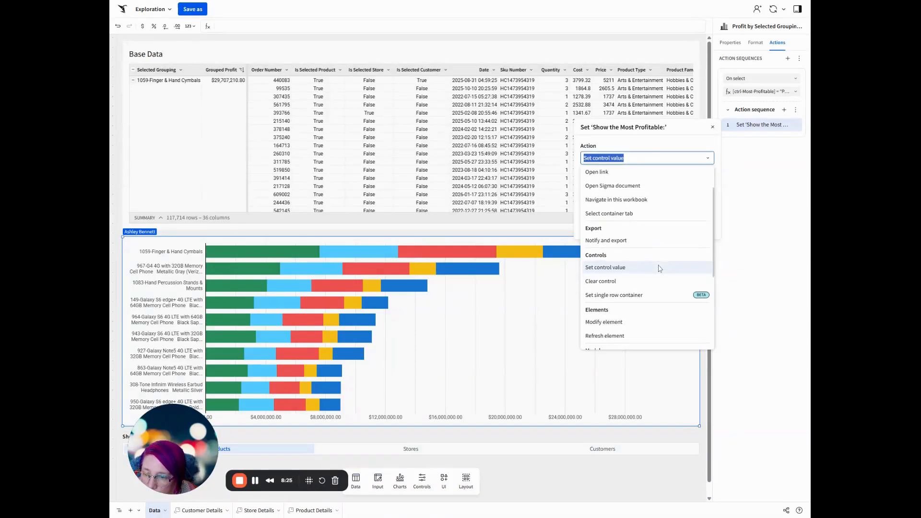
left_click(640, 295)
left_click(612, 184)
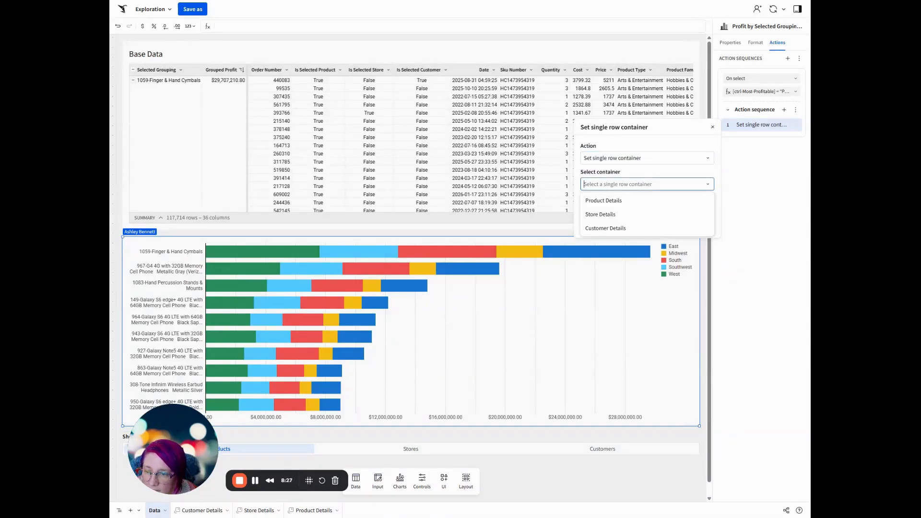
left_click(618, 200)
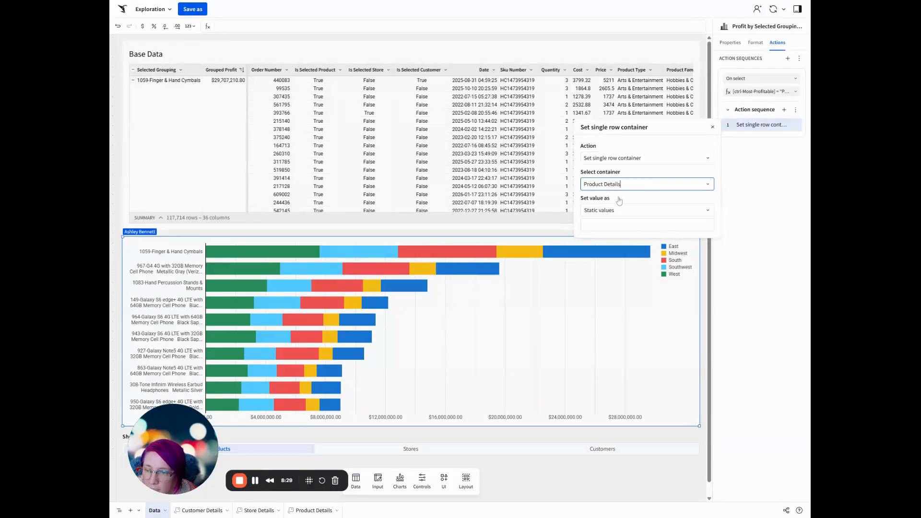
left_click(624, 212)
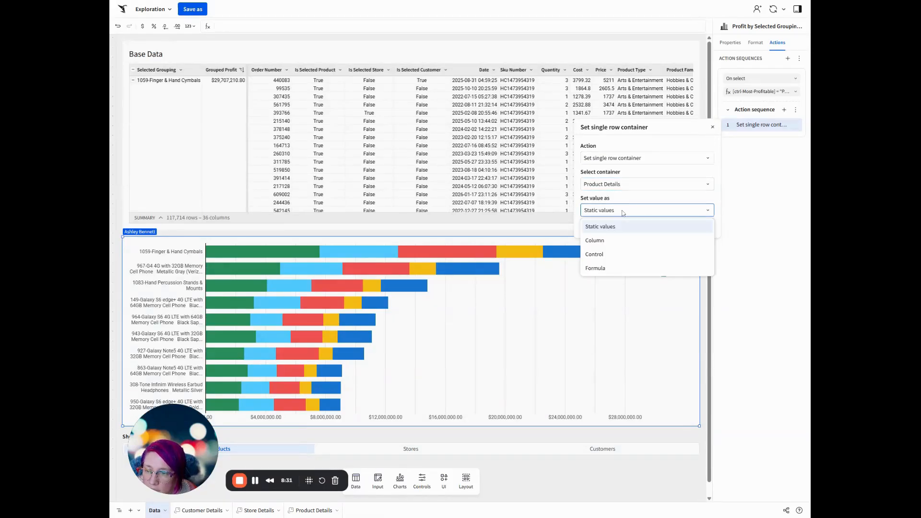
left_click(612, 242)
left_click(617, 229)
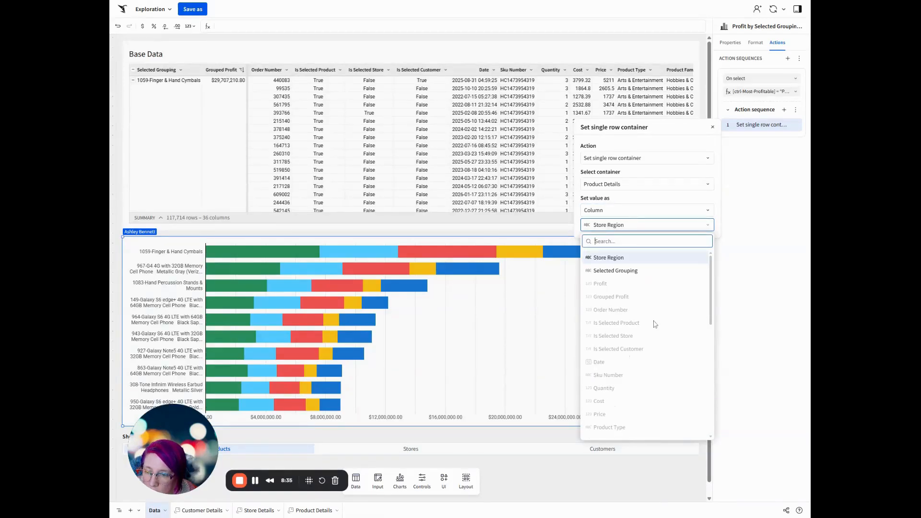
left_click(629, 272)
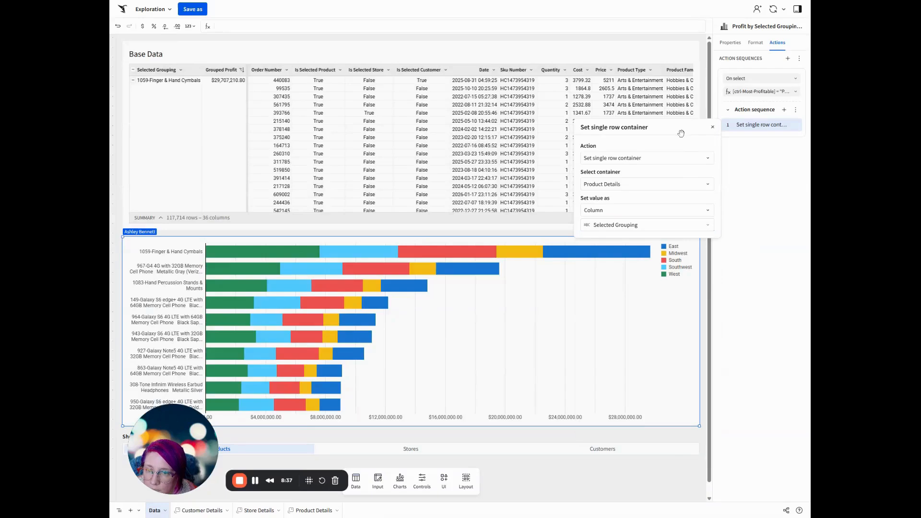
Add a second action to the Products sequence that opens the Product Details modal.
left_click(785, 111)
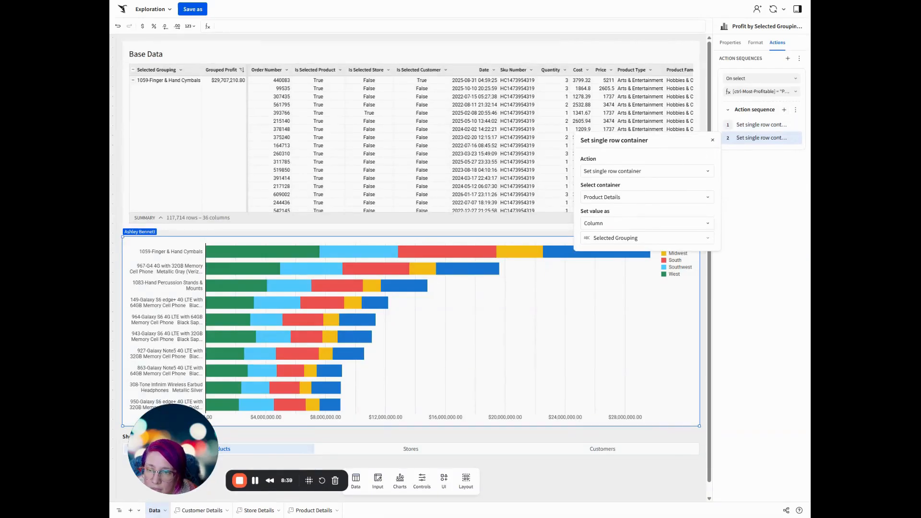
left_click(611, 173)
scroll(619, 304, "down", 2)
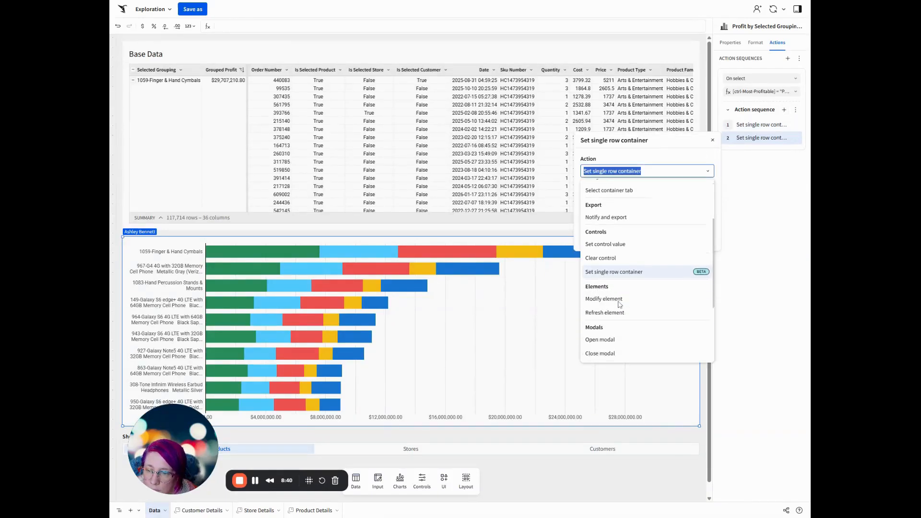
left_click(620, 339)
left_click(626, 198)
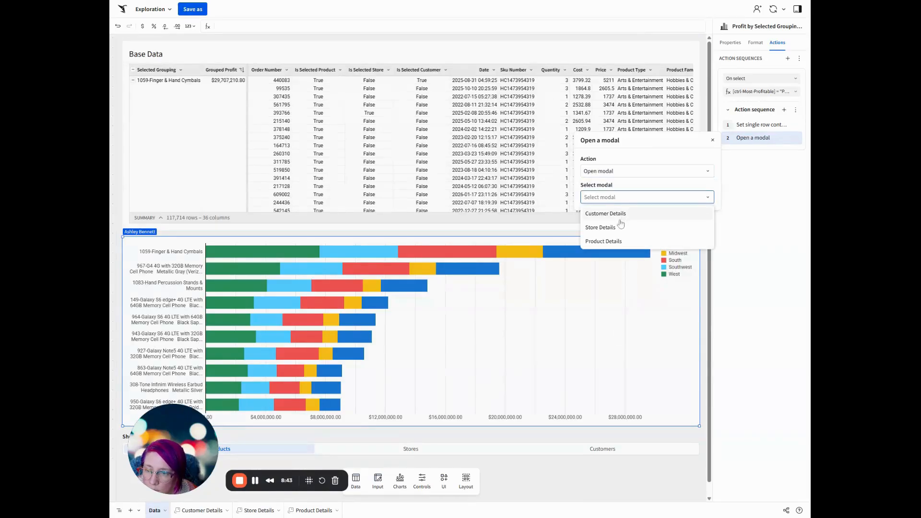
left_click(615, 241)
left_click(764, 220)
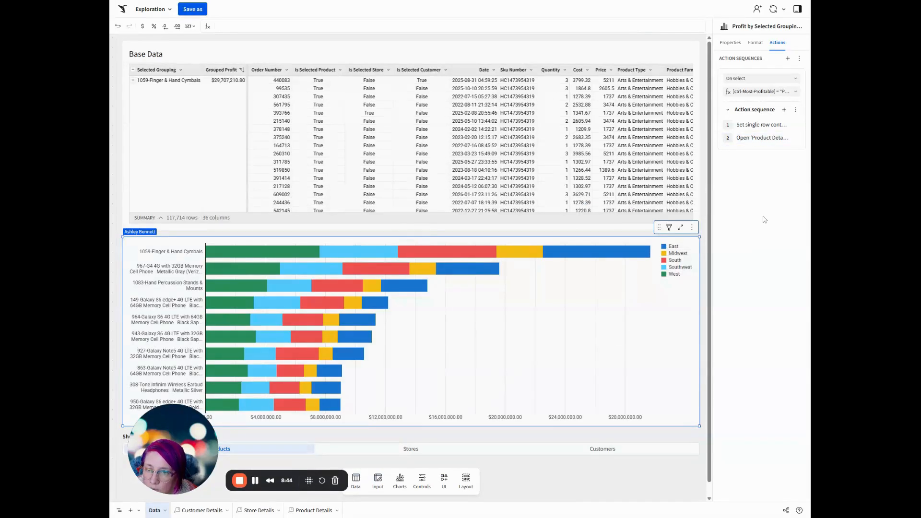
Duplicate the Products action sequence and set the copy's condition to [ctrl-Most-Profitable] = "Stores".
left_click(797, 110)
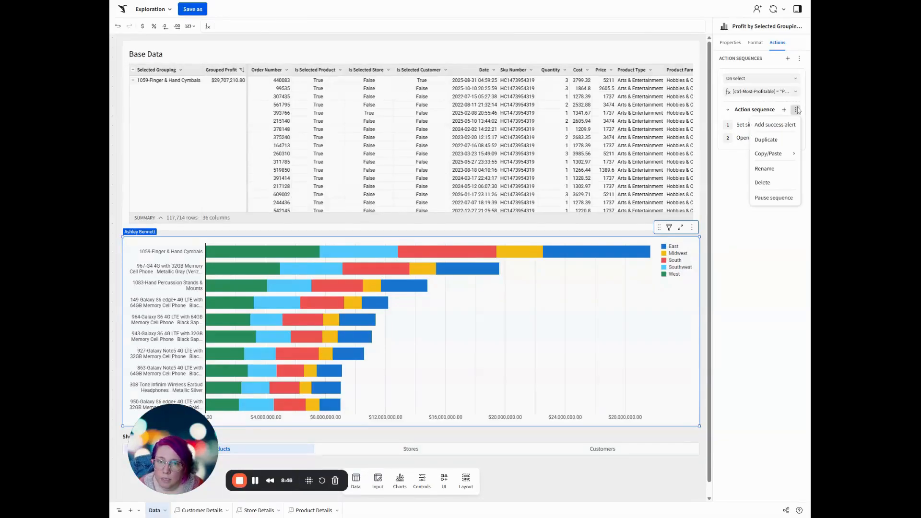
left_click(778, 141)
left_click(766, 181)
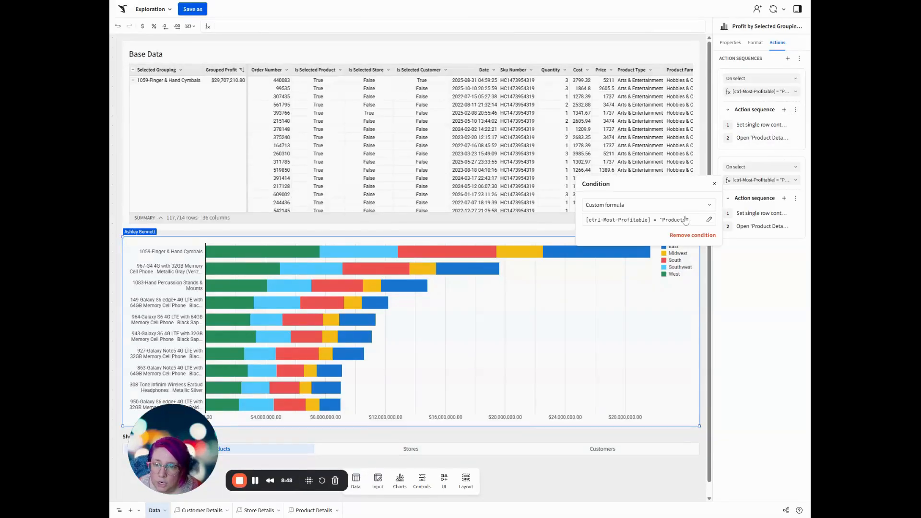
left_click(675, 223)
double_click(662, 235)
type("St")
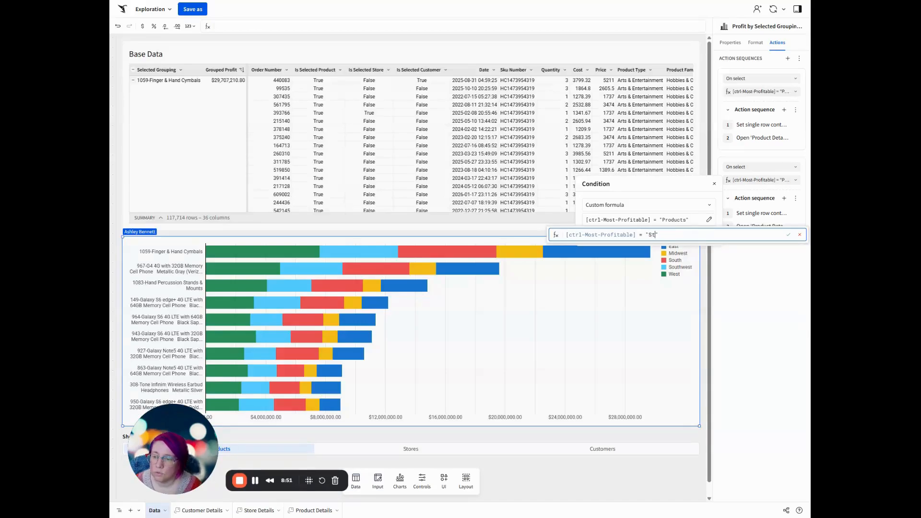
key("Return")
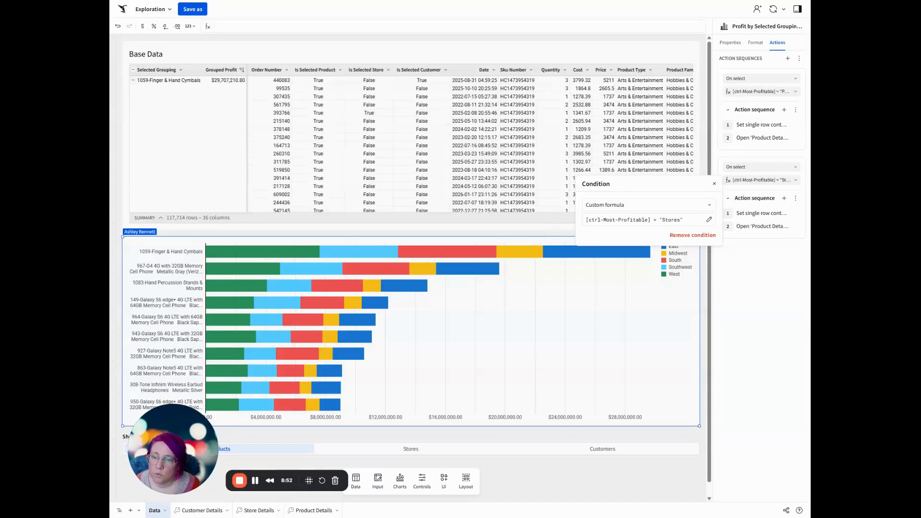
In the Stores sequence, point the single row container action and the open modal action to Store Details.
left_click(751, 213)
left_click(619, 273)
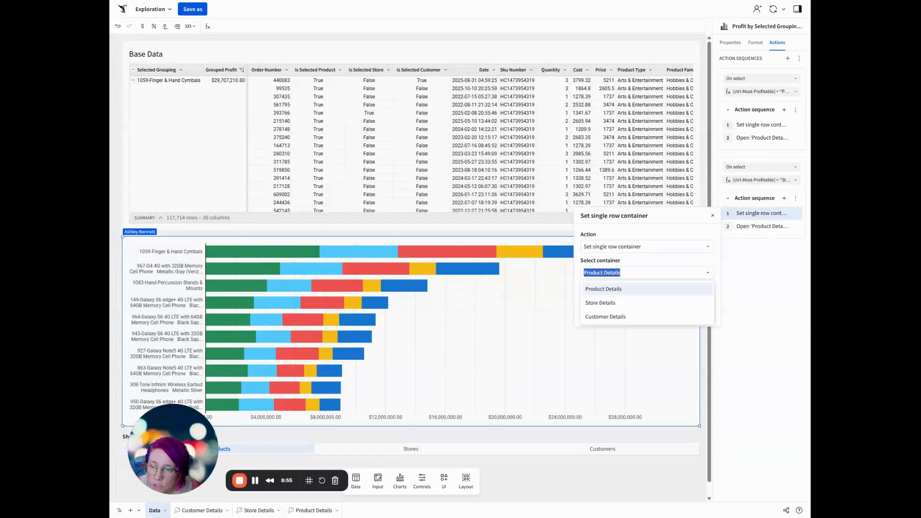
left_click(605, 306)
left_click(767, 227)
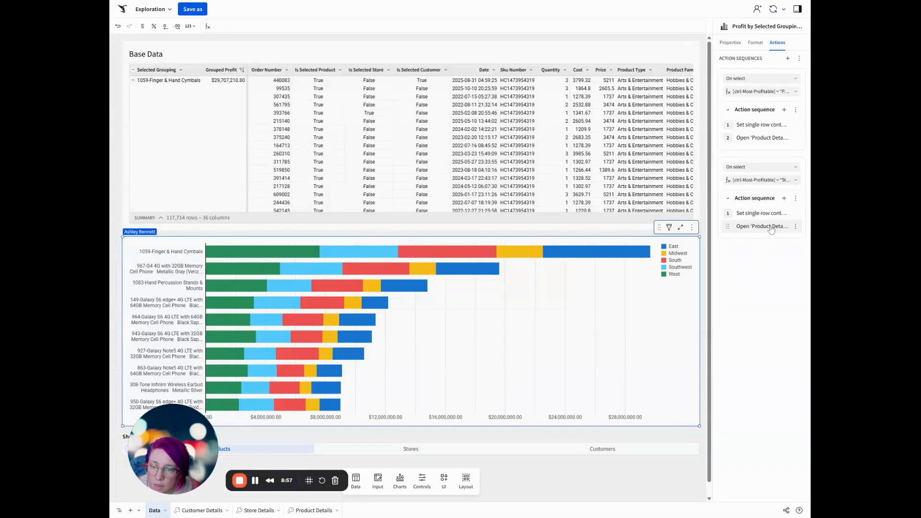
left_click(625, 292)
left_click(613, 315)
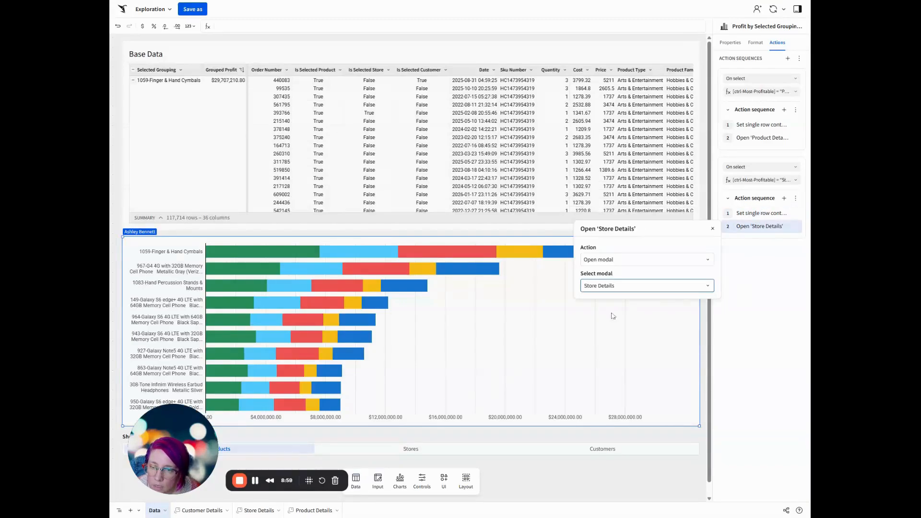
left_click(727, 284)
Duplicate the Stores action sequence and set the copy's condition to [ctrl-Most-Profitable] = "Customers".
left_click(796, 199)
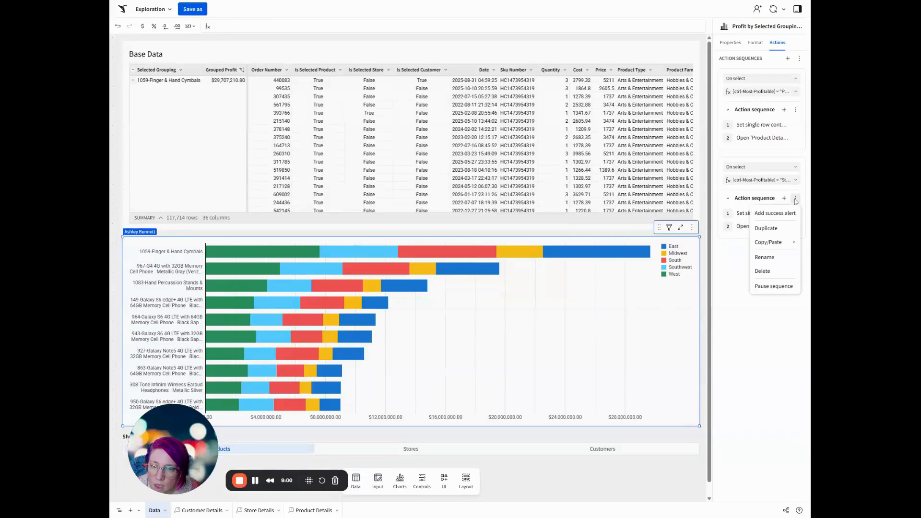
left_click(769, 228)
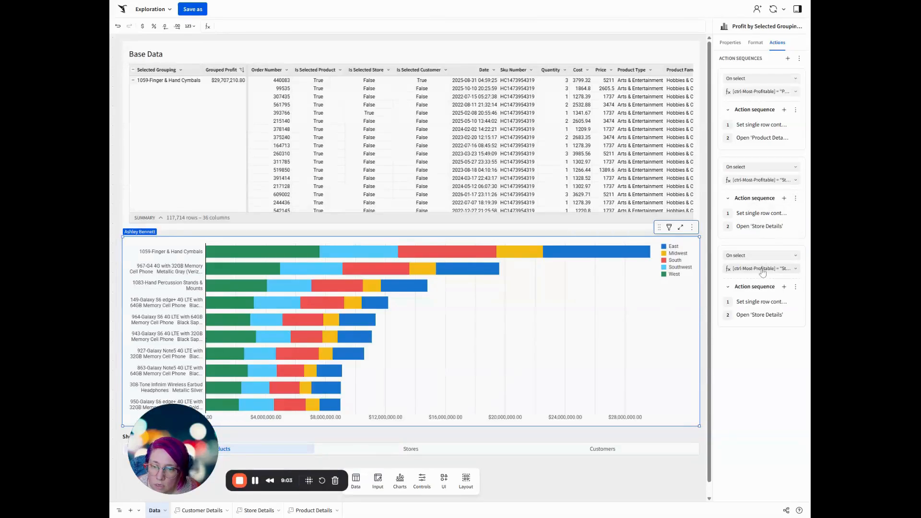
left_click(763, 268)
left_click(668, 309)
double_click(658, 324)
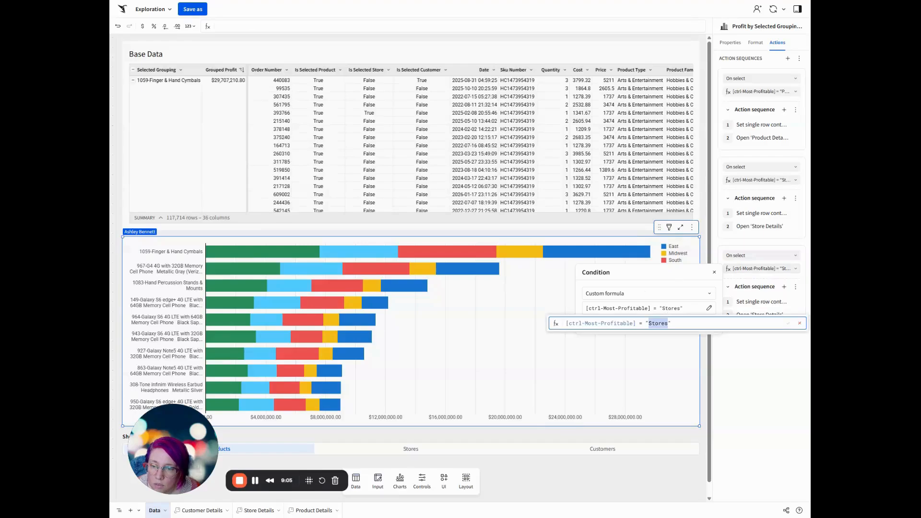
type("Customers")
key("Return")
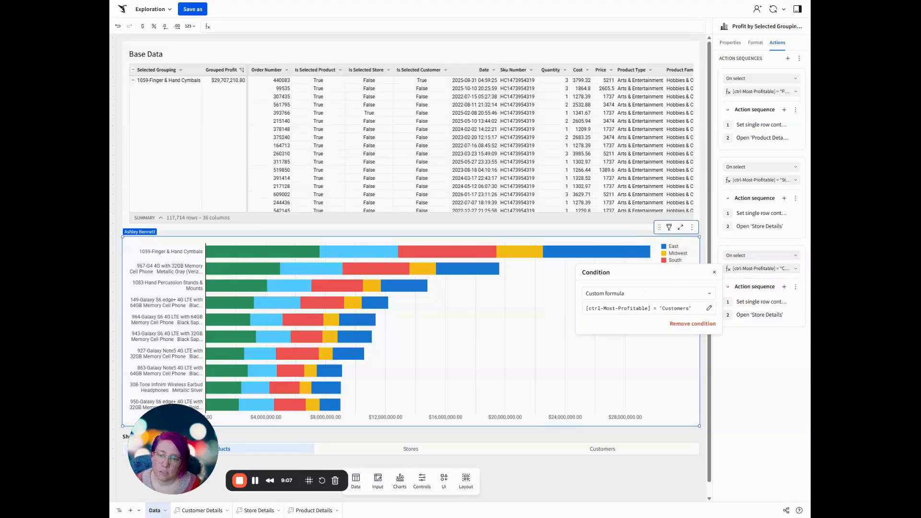
In the Customers sequence, point the single row container action and the open modal action to Customer Details, keeping Selected Grouping as the value.
left_click(763, 315)
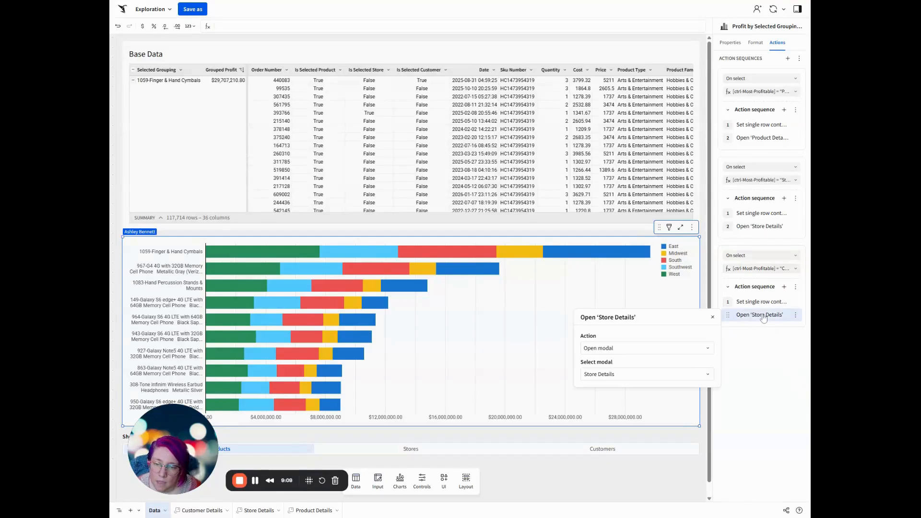
left_click(748, 305)
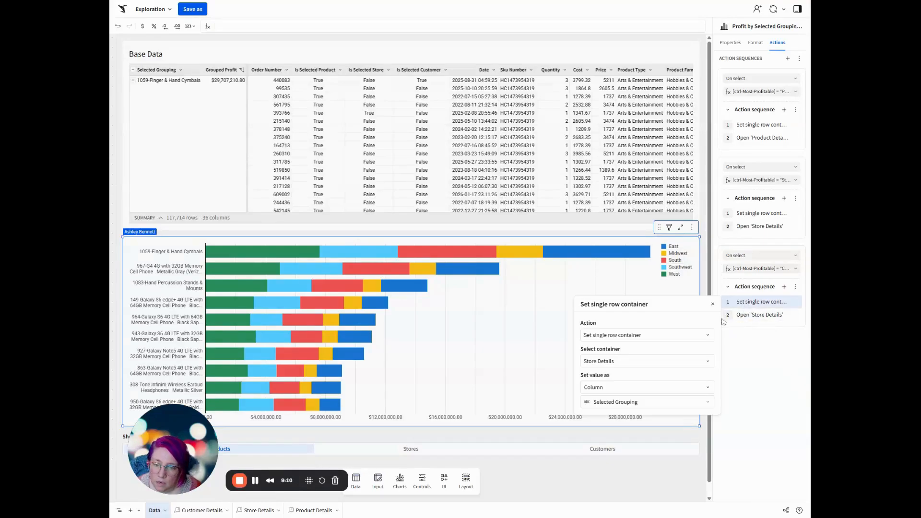
left_click(608, 403)
left_click(636, 229)
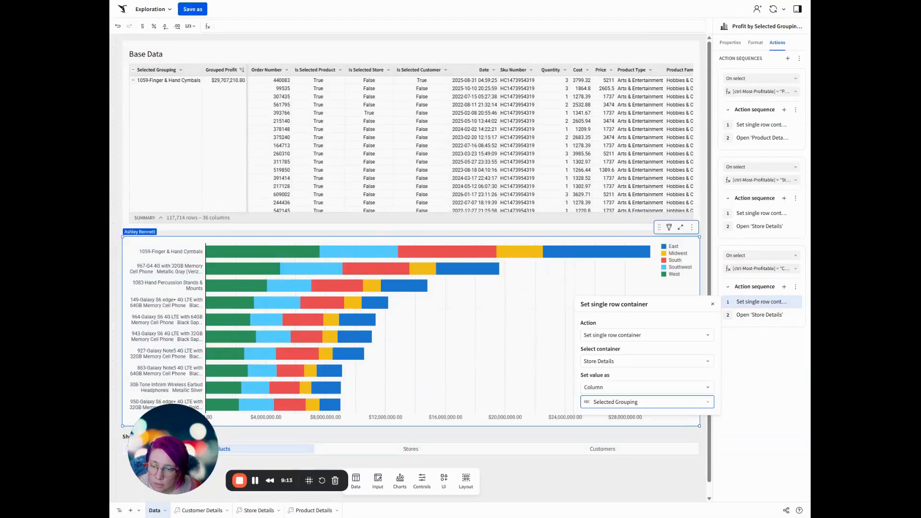
left_click(619, 360)
left_click(609, 406)
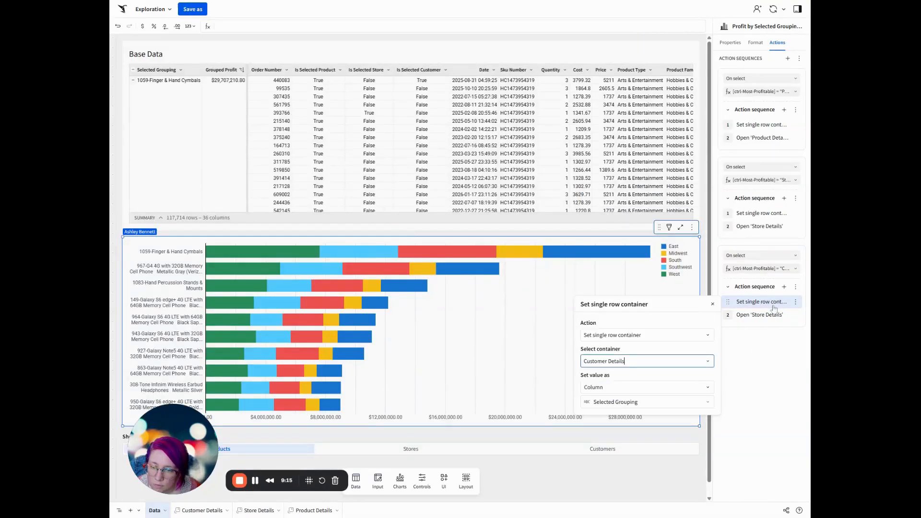
left_click(763, 315)
left_click(625, 379)
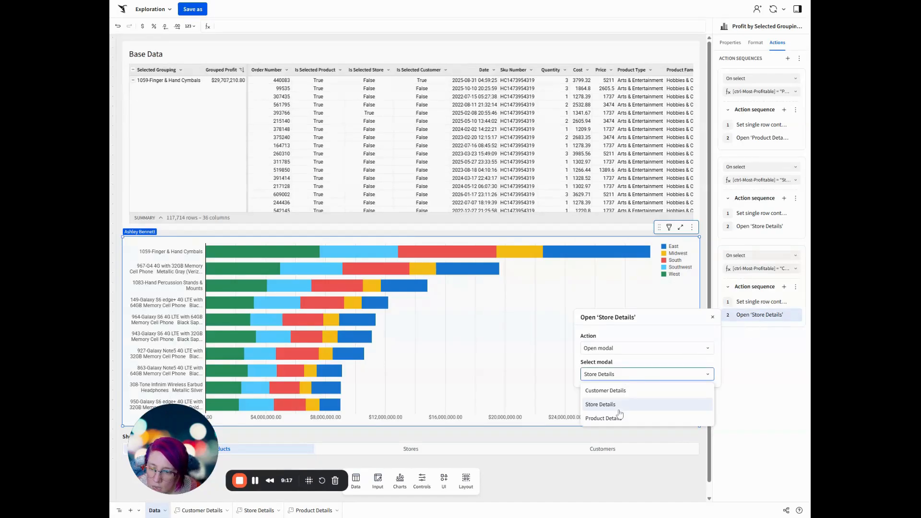
left_click(614, 395)
left_click(771, 375)
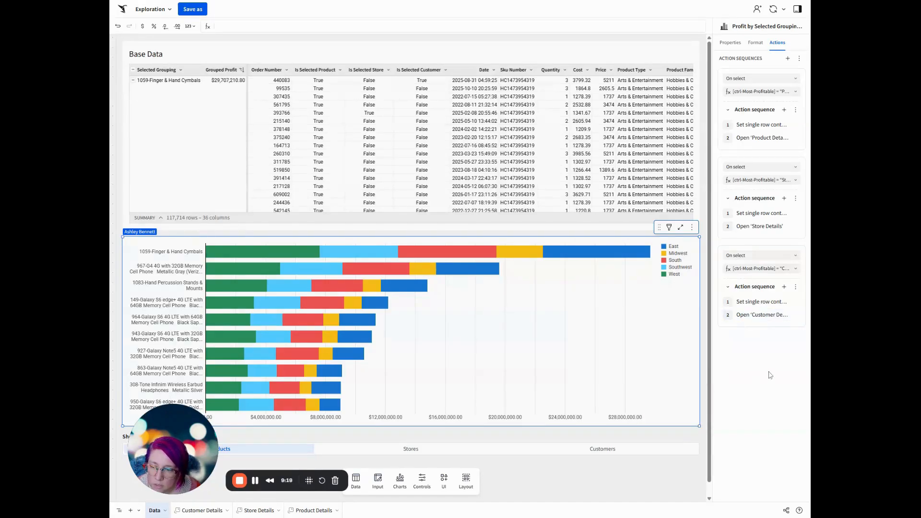
Test the Products chart by viewing and closing the details modals of 1059-Finger & Hand Cymbals and 1083-Hand Percussion Stands & Mounts.
left_click(547, 251)
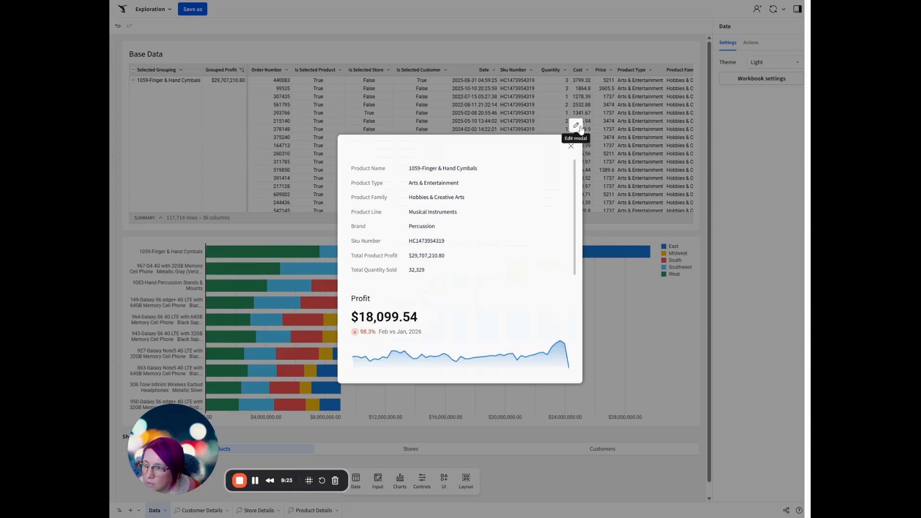
left_click(571, 147)
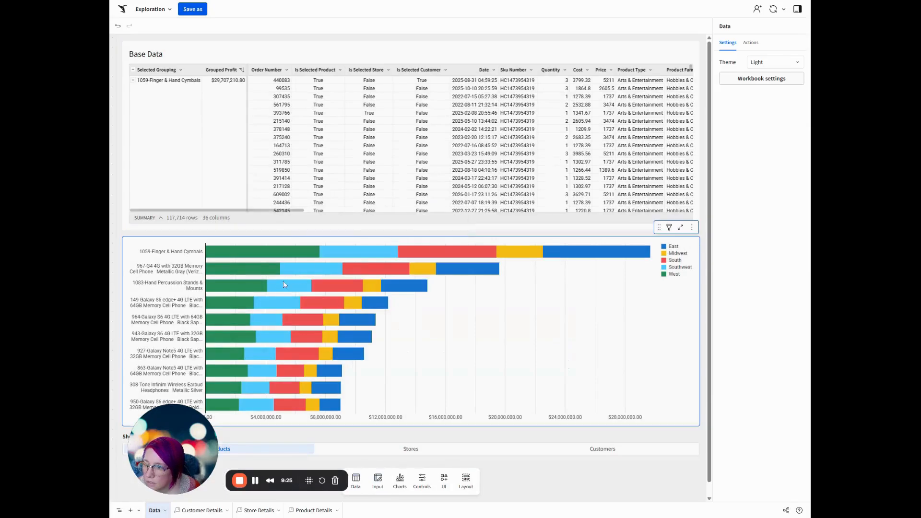
left_click(289, 290)
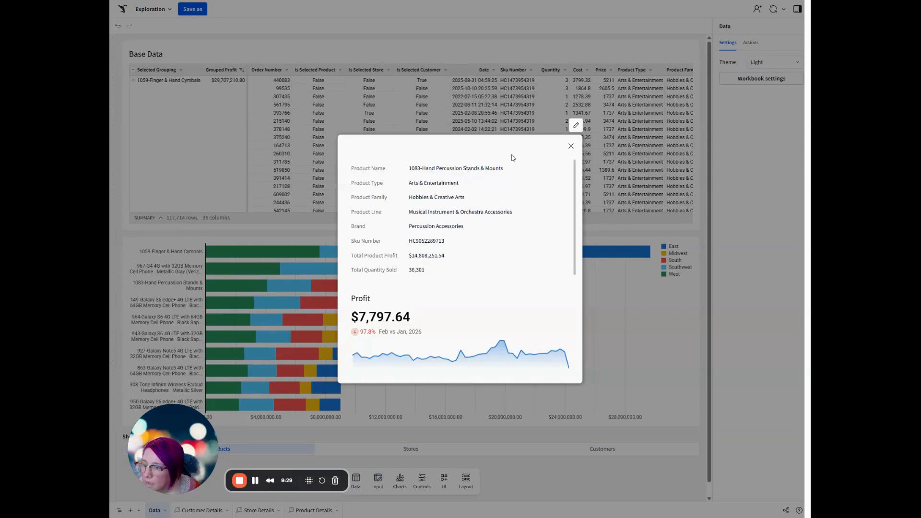
left_click(571, 145)
Show the most profitable Stores and check the details modal of Collins Store #355.
left_click(404, 447)
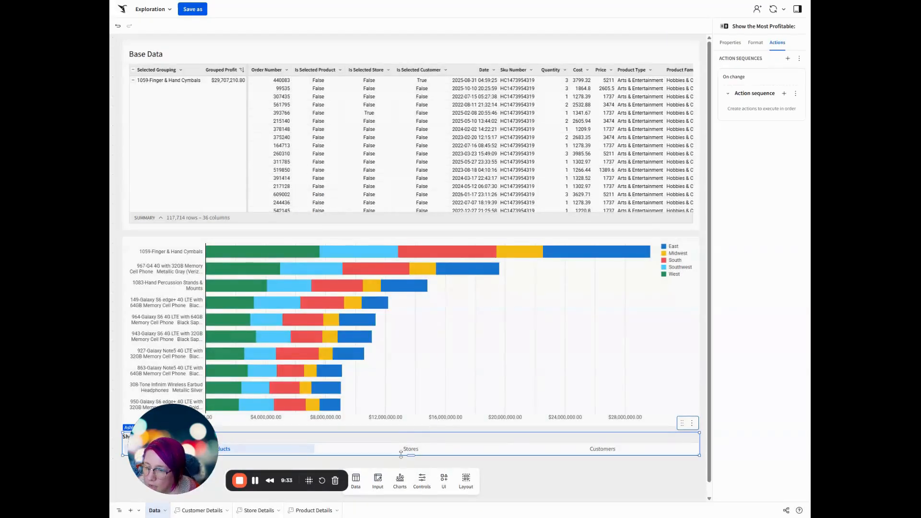
left_click(406, 451)
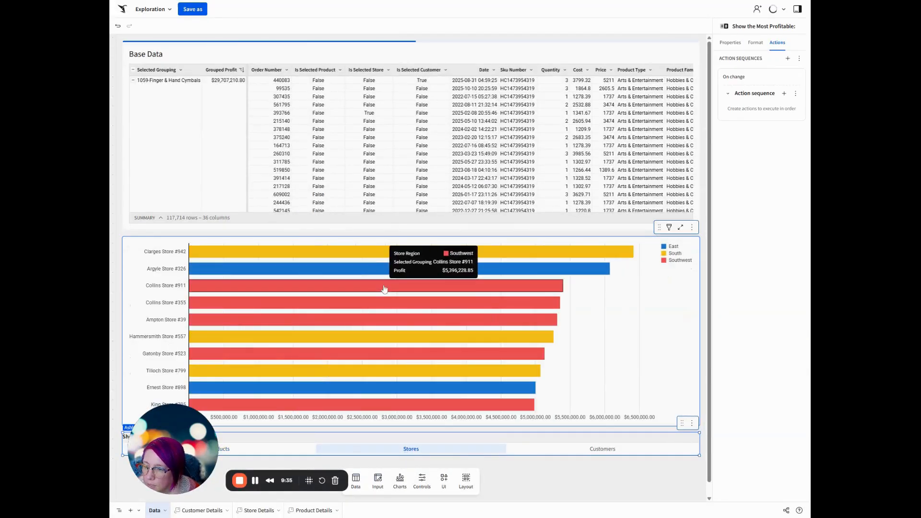
left_click(384, 307)
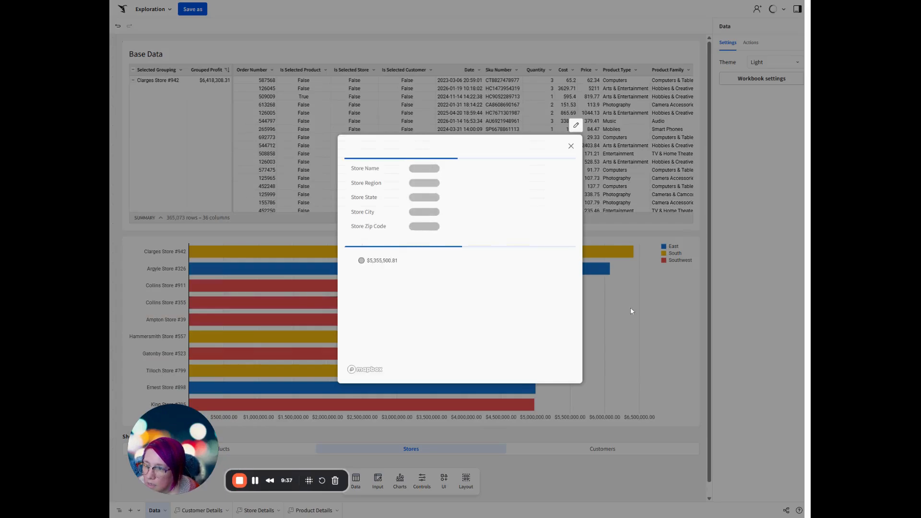
left_click(571, 146)
Show the most profitable Customers, check one customer's details modal, and return the chart to Products.
left_click(603, 450)
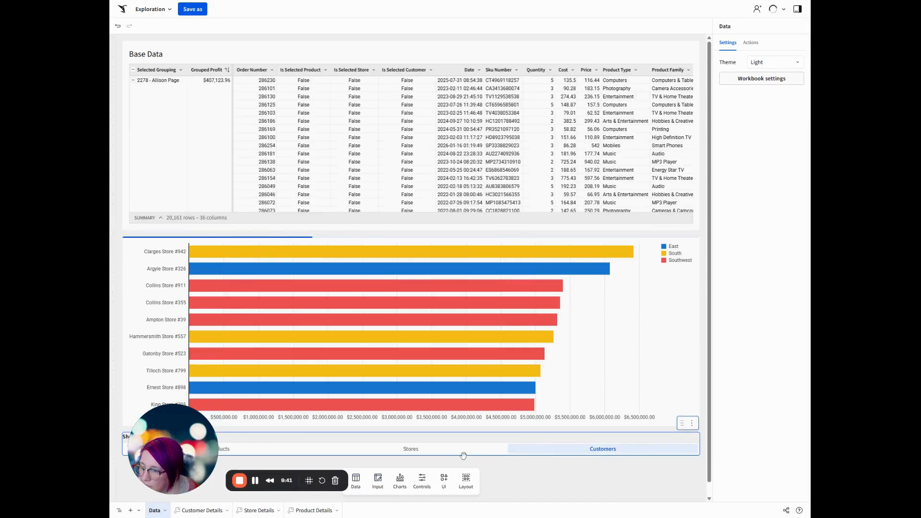
left_click(351, 386)
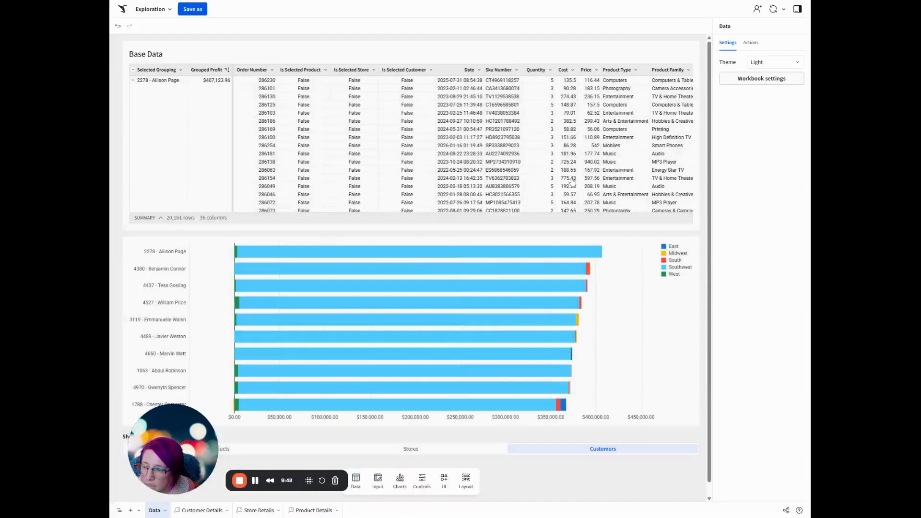
left_click(572, 180)
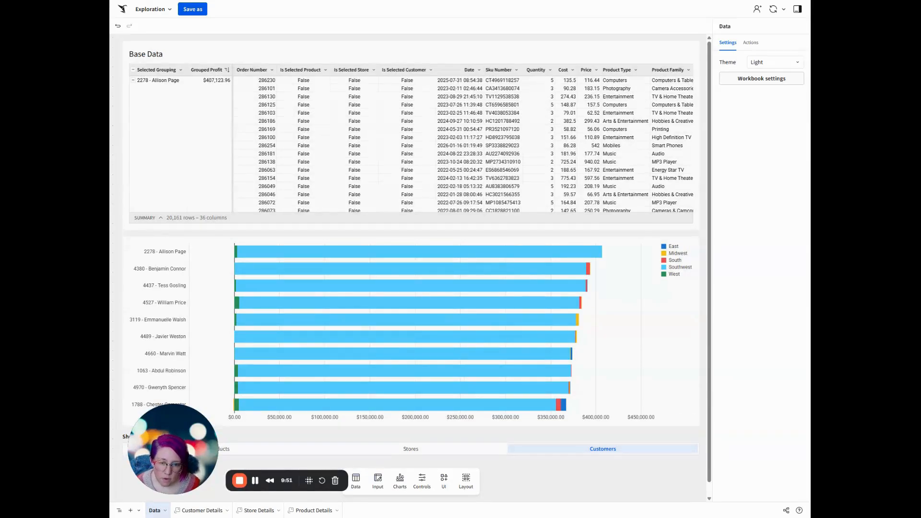
left_click(281, 451)
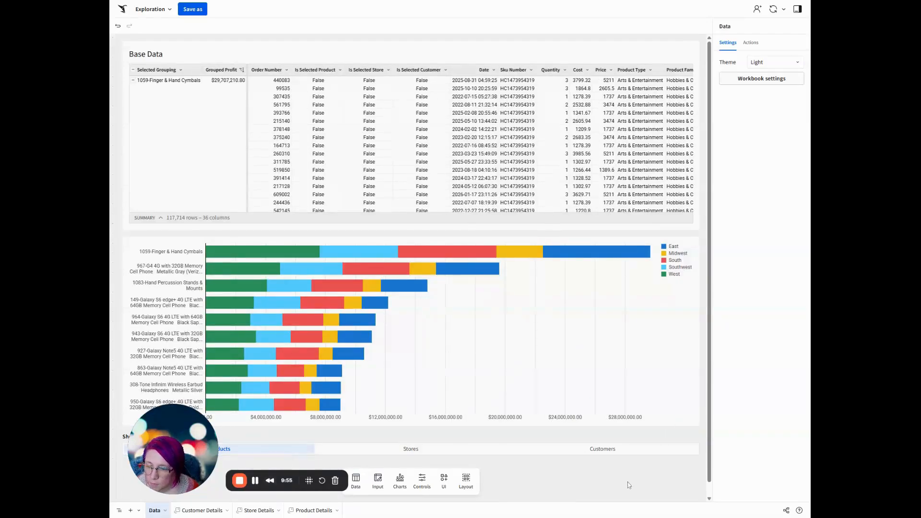
Move the profit bar chart together with the Show the Most Profitable control to a new page.
left_click(693, 225)
mouse_move(726, 244)
left_click(656, 241)
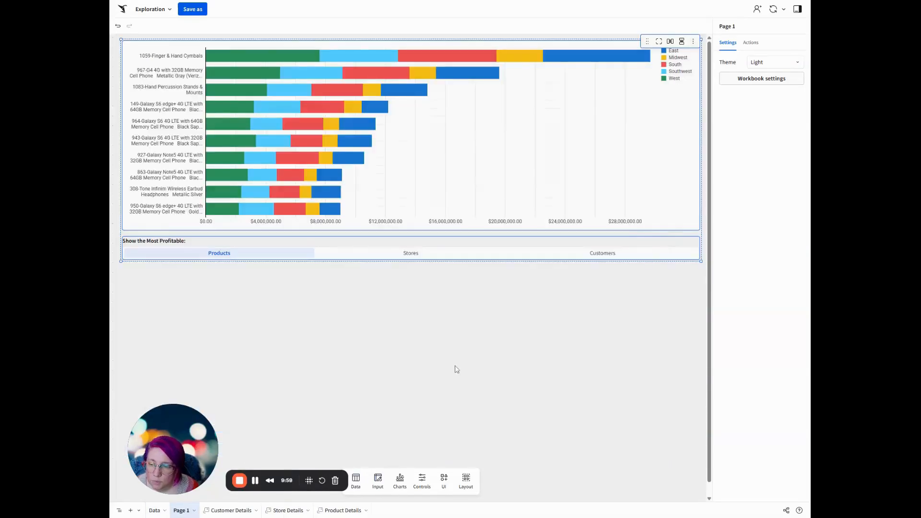
Rename the new page as Most Profitable.
double_click(183, 510)
type("M")
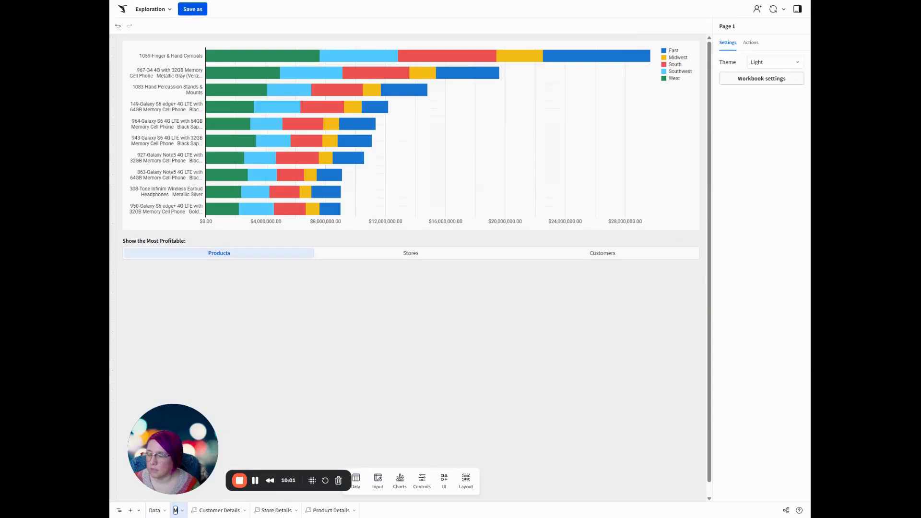
type("ost Profitable")
key("Return")
Hide the Data page in the workbook.
left_click(165, 511)
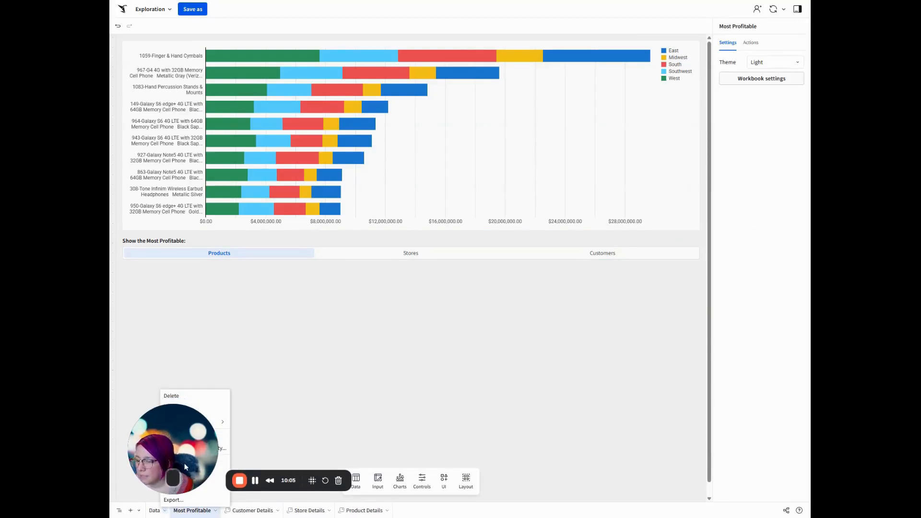
left_click_drag(213, 439, 580, 440)
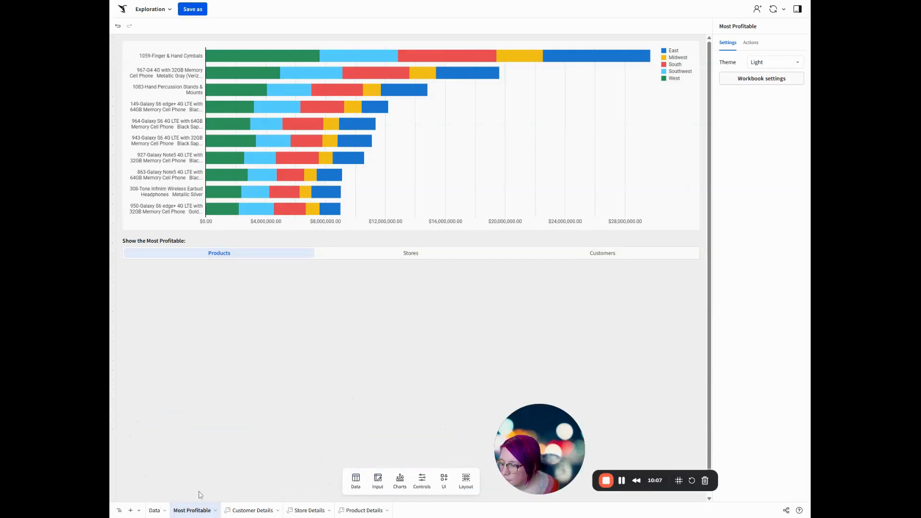
left_click(164, 511)
left_click(183, 436)
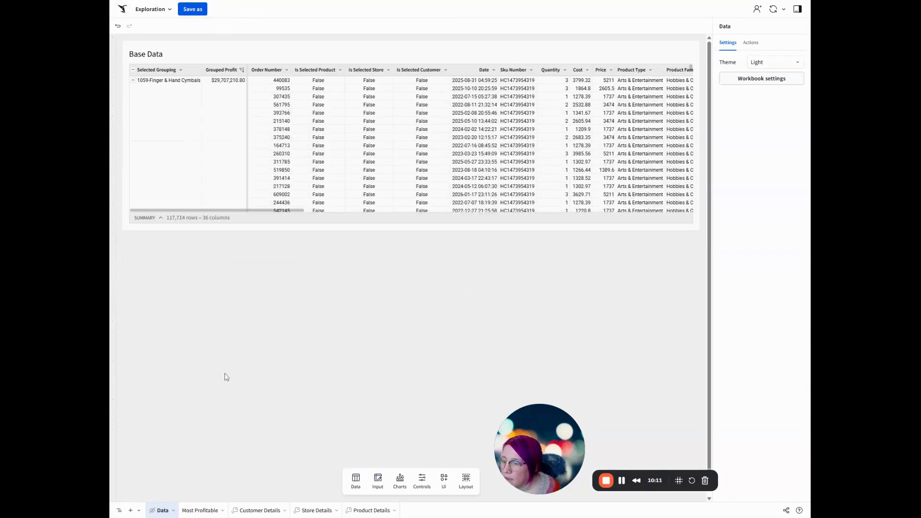
On the Most Profitable page, move the segmented control above the bar chart and add a text element beside it in the same row.
left_click(197, 511)
left_click_drag(324, 239, 556, 30)
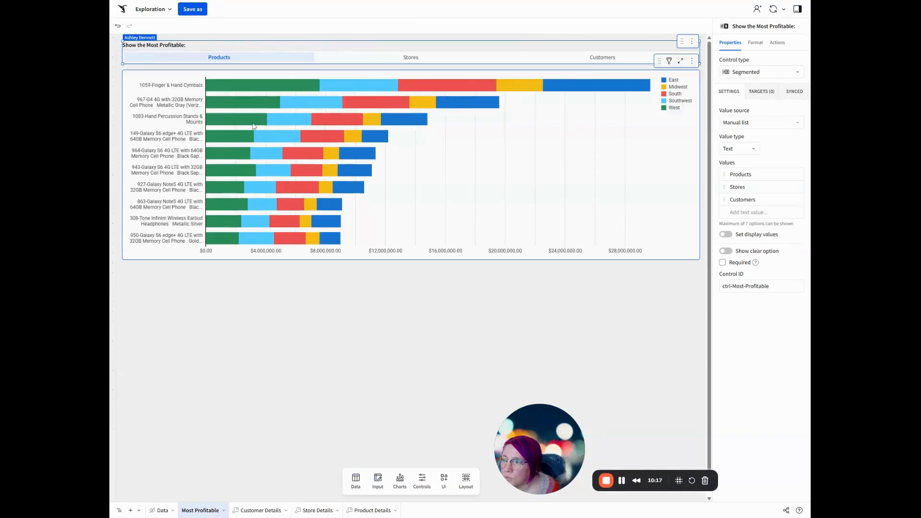
left_click(444, 480)
left_click_drag(400, 407, 456, 59)
Format the text element as Medium heading and enter "Most Profitable" followed by the dynamic value [ctrl-Most-Profitable].
left_click(211, 26)
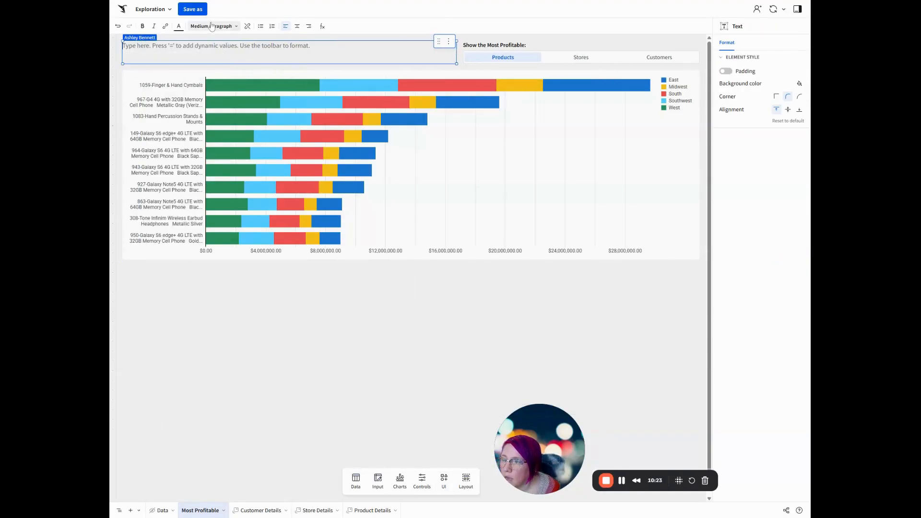
left_click(212, 55)
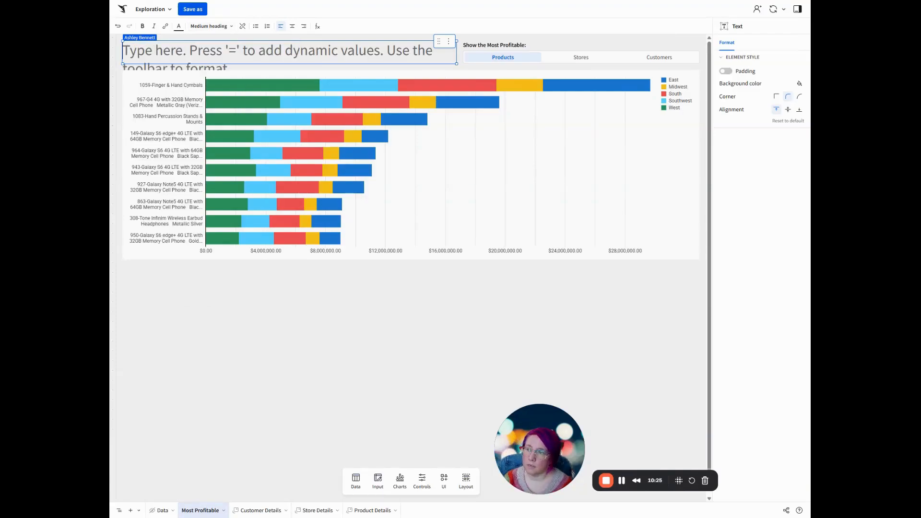
type("Most Profit")
type("able ")
type("=")
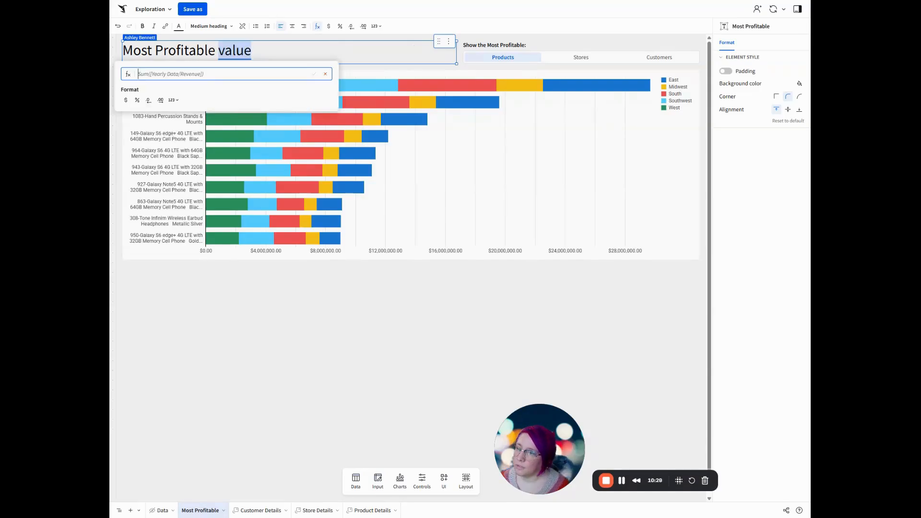
type("[ctrl-Most-Profitable]")
key("Return")
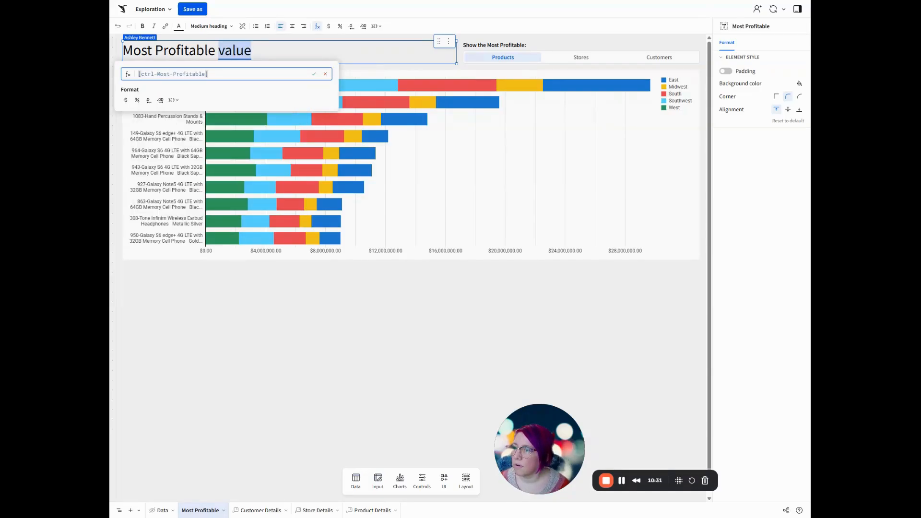
key("Return")
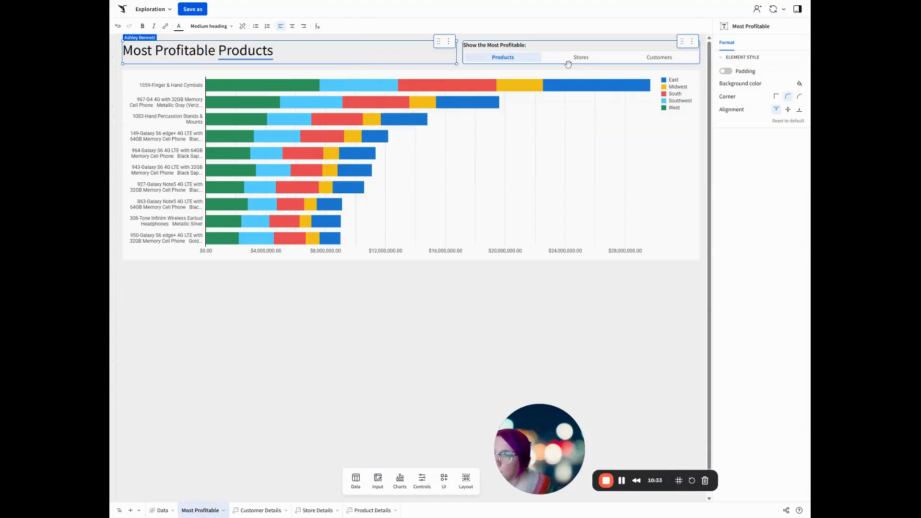
Switch the control through Stores, Customers and back to Products to check the dynamic heading.
left_click(573, 59)
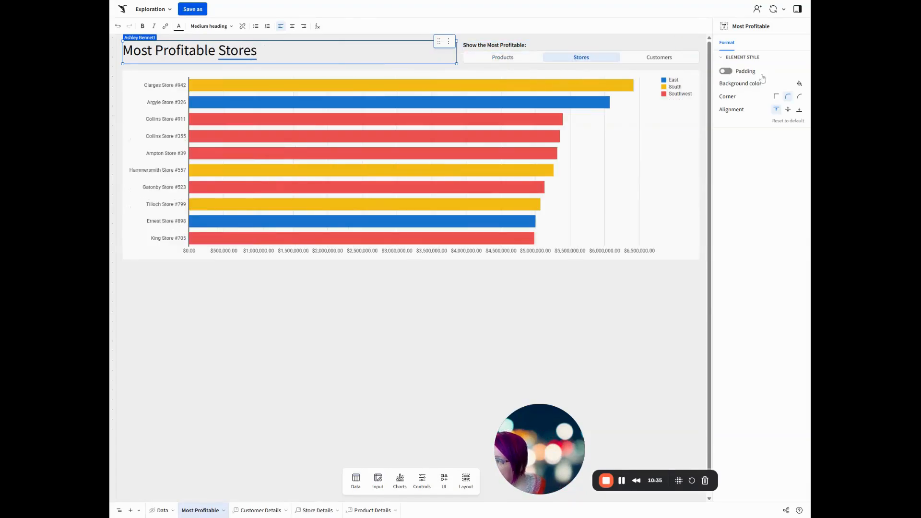
left_click(660, 57)
left_click(503, 57)
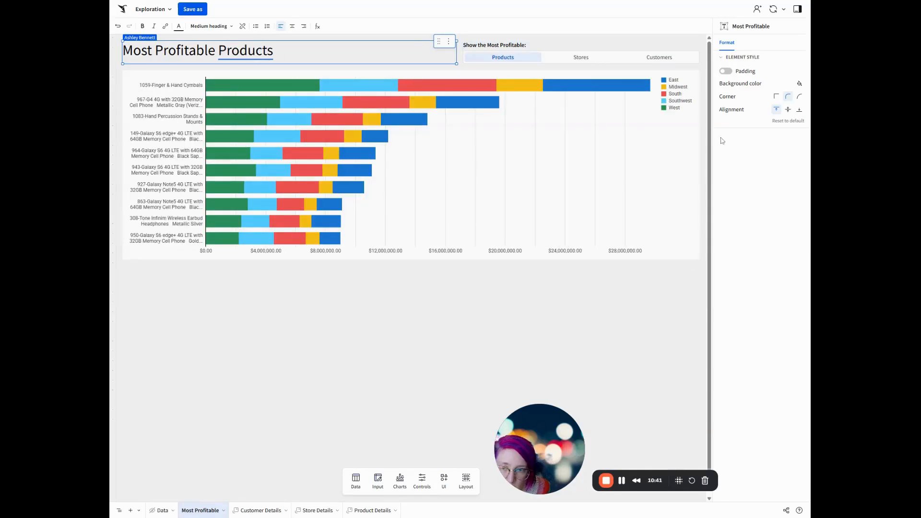
Set the workbook theme to Dark.
left_click(628, 289)
left_click(768, 63)
left_click(762, 92)
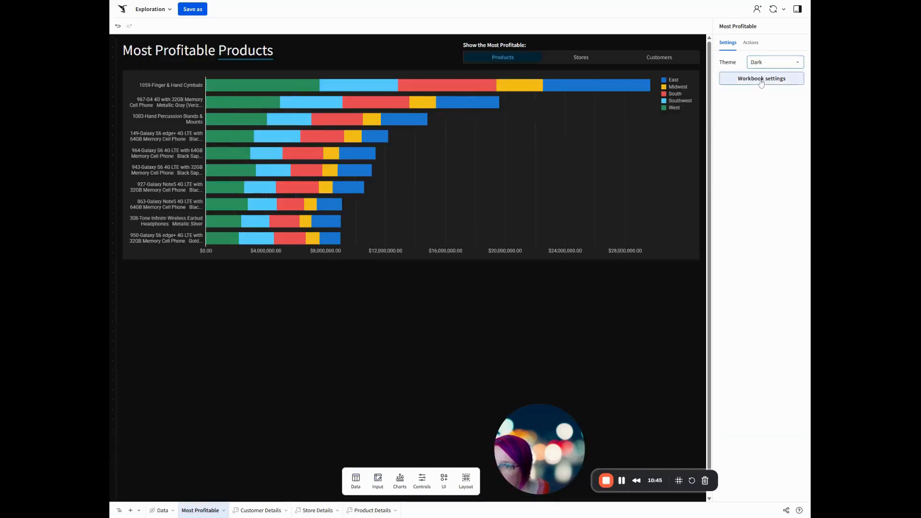
In the workbook's theme colors, swap the Sigma dark preset for Matrix.
left_click(761, 79)
left_click(734, 63)
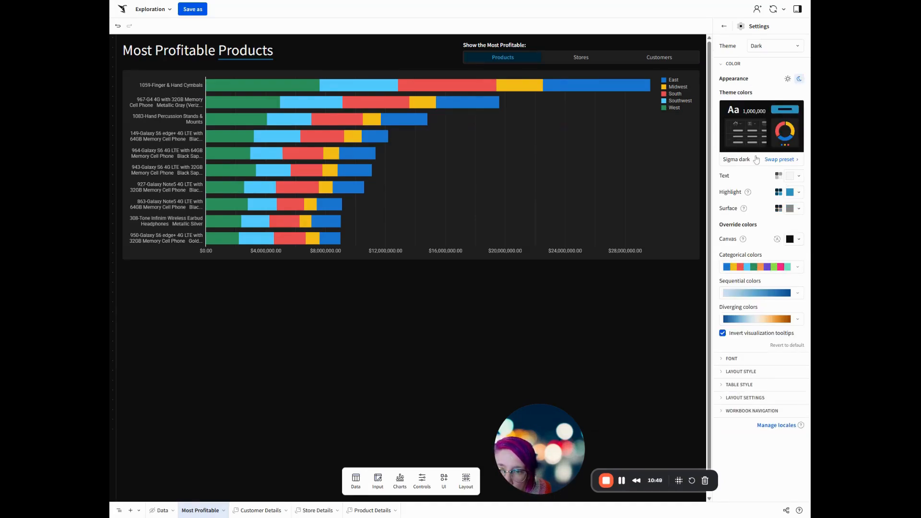
left_click(743, 162)
left_click(626, 140)
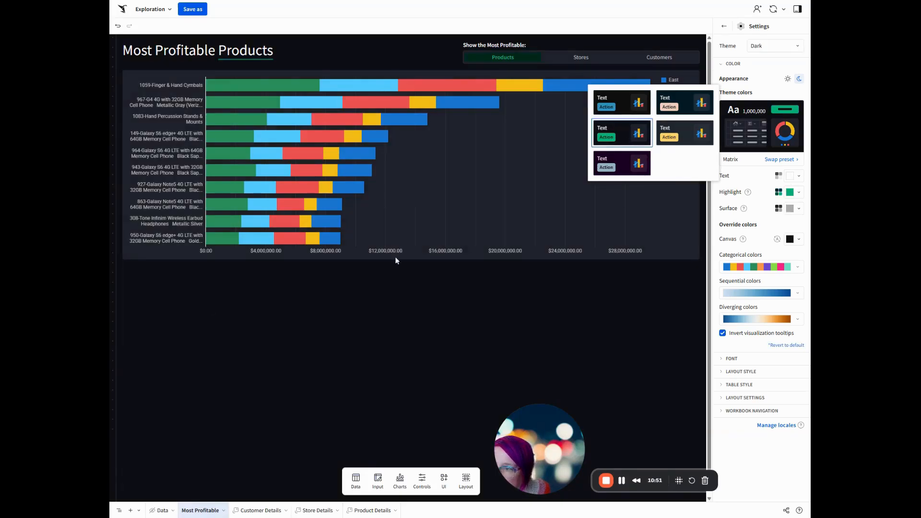
left_click(756, 258)
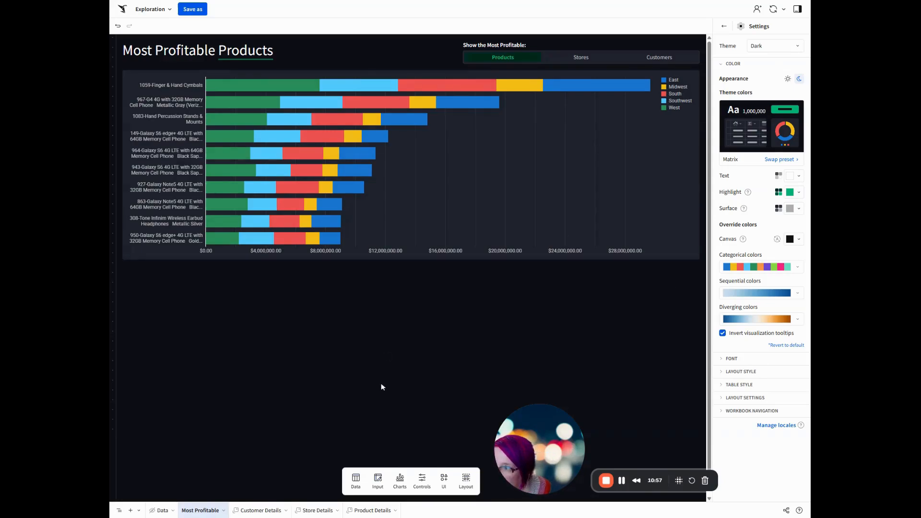
Save the workbook as "2026W05 Solution" in the WoW Examples folder.
left_click(194, 10)
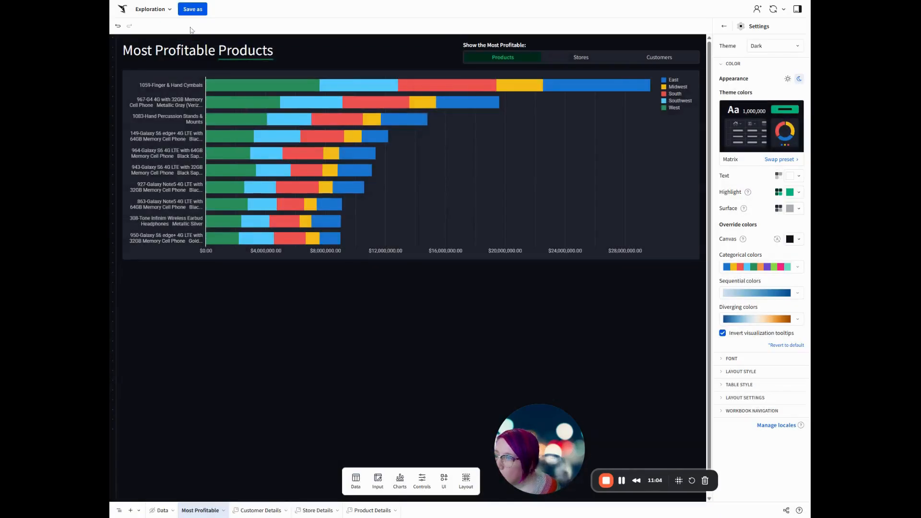
left_click(192, 9)
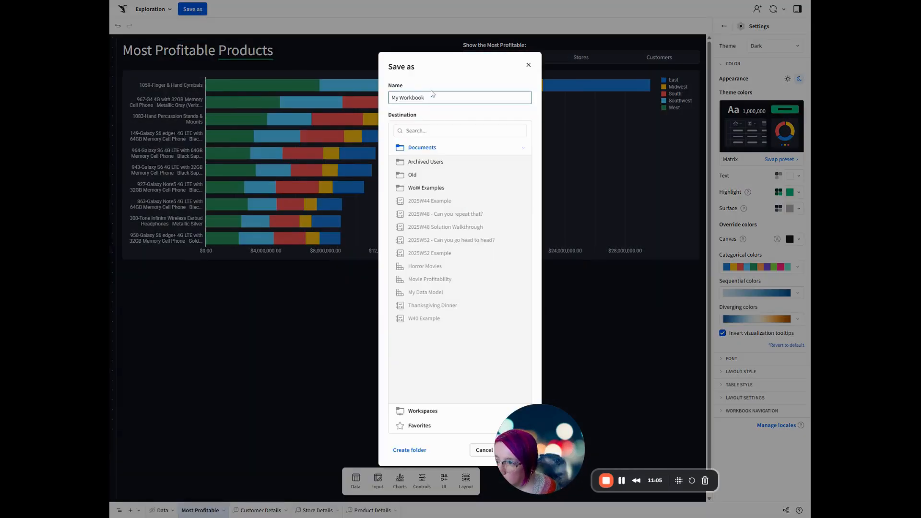
left_click(423, 187)
left_click(431, 98)
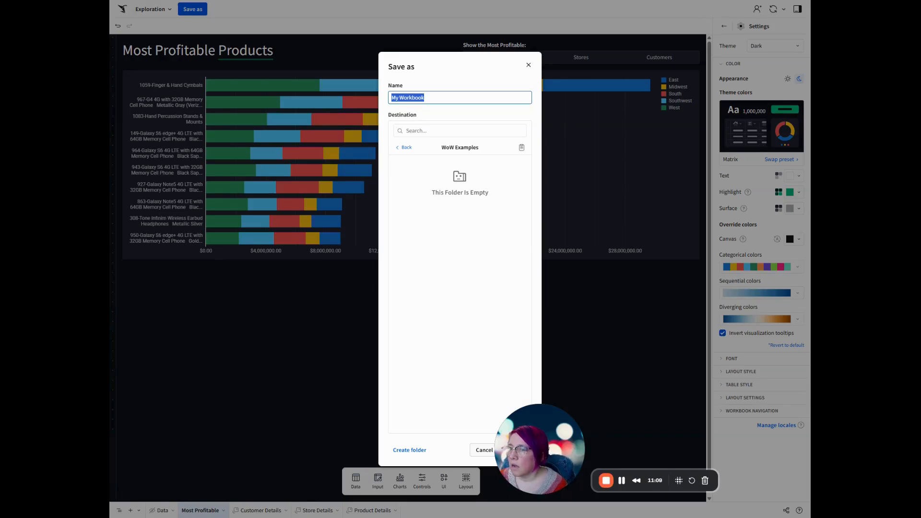
type("2026 W")
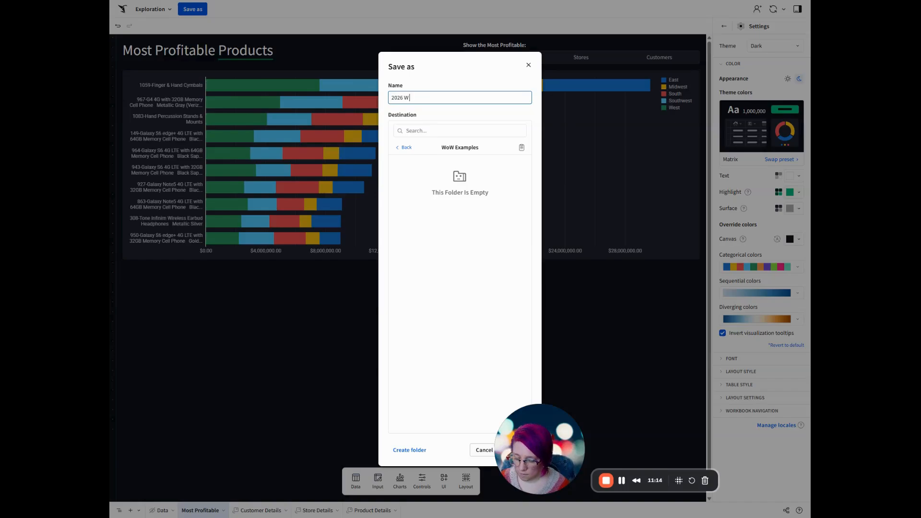
type(" 05 Sol")
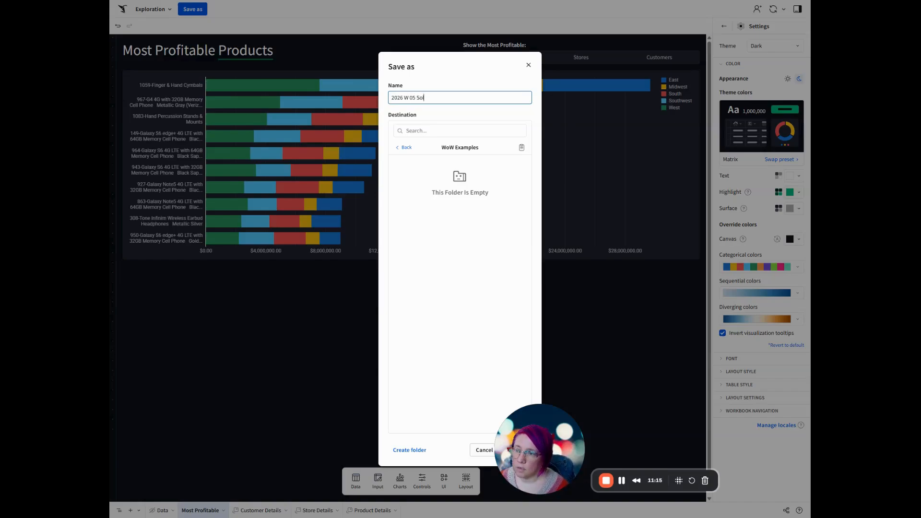
type("ution")
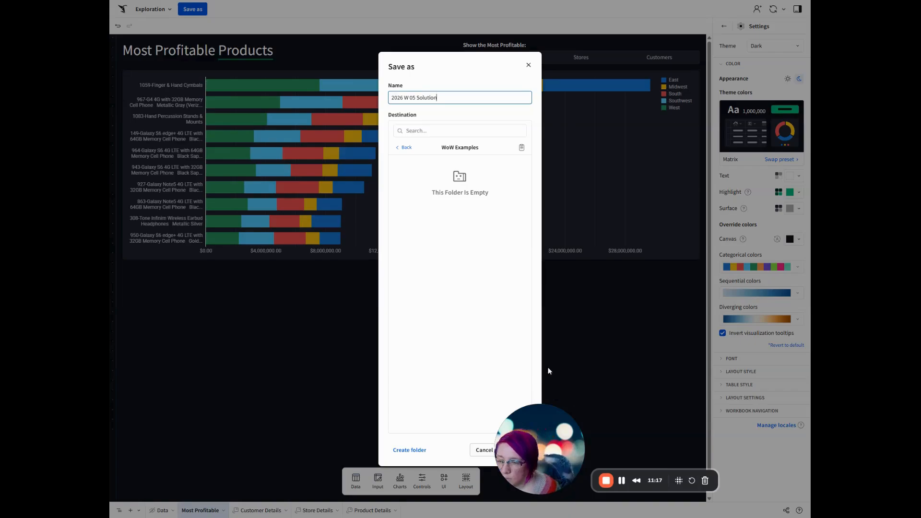
key("Return")
left_click_drag(545, 444, 659, 432)
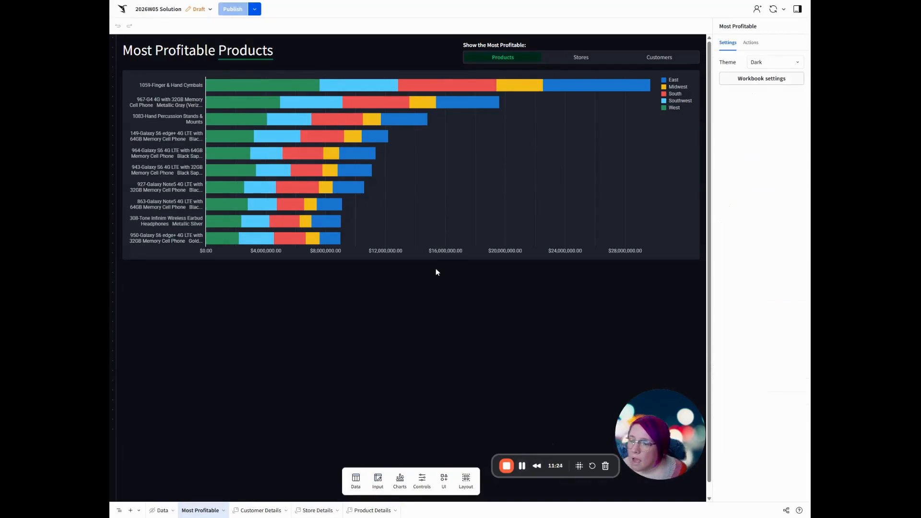
Go to the workbook's published version and open the product details modal from a bar in the Most Profitable Products chart.
left_click(254, 9)
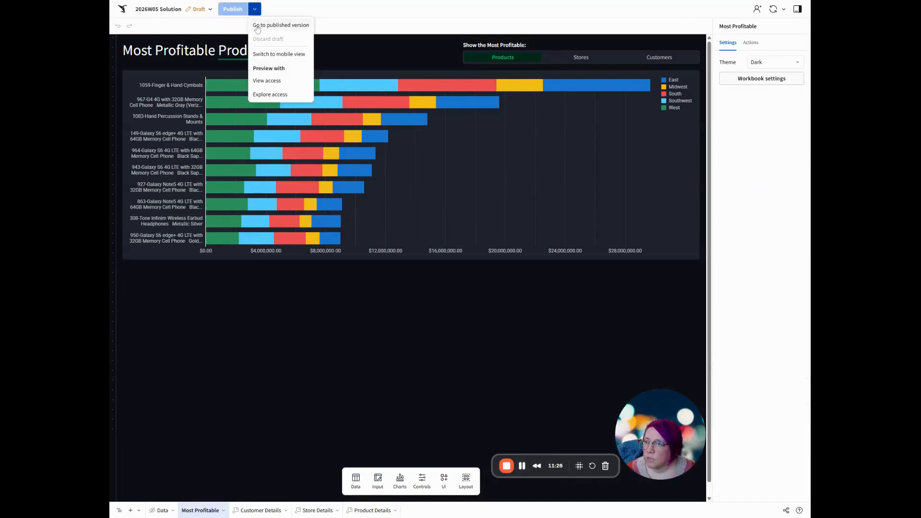
left_click(283, 23)
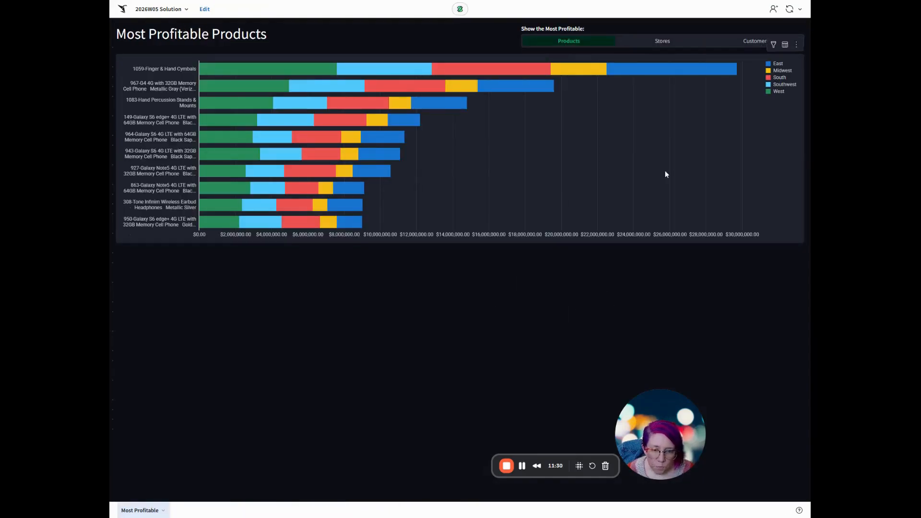
left_click(238, 128)
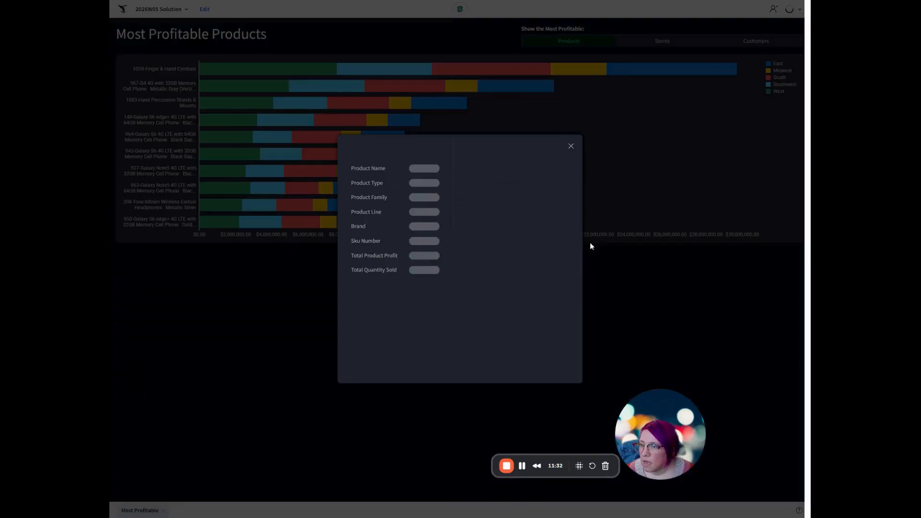